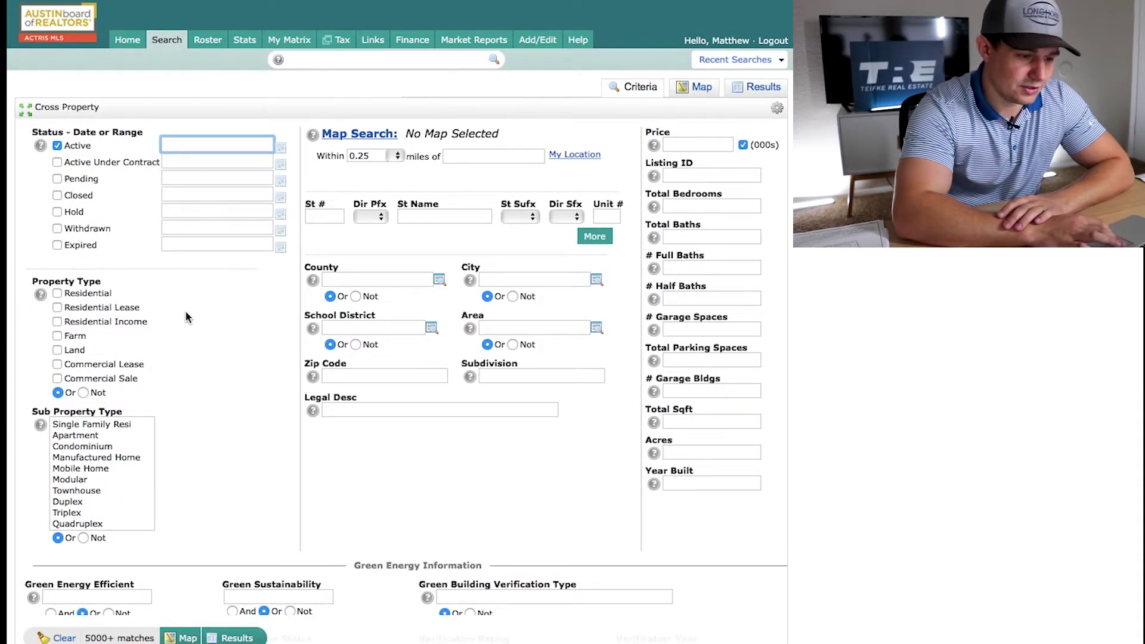
Include Residential, Residential Income, Farm, Land and Commercial Sale property types in the search
left_click(57, 293)
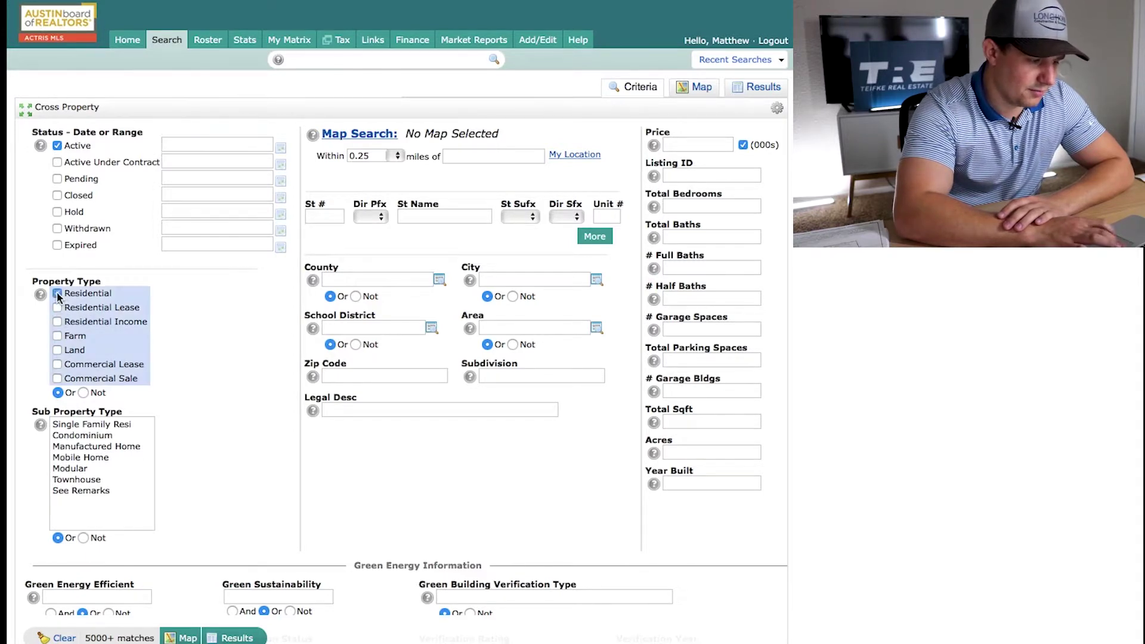
left_click(57, 322)
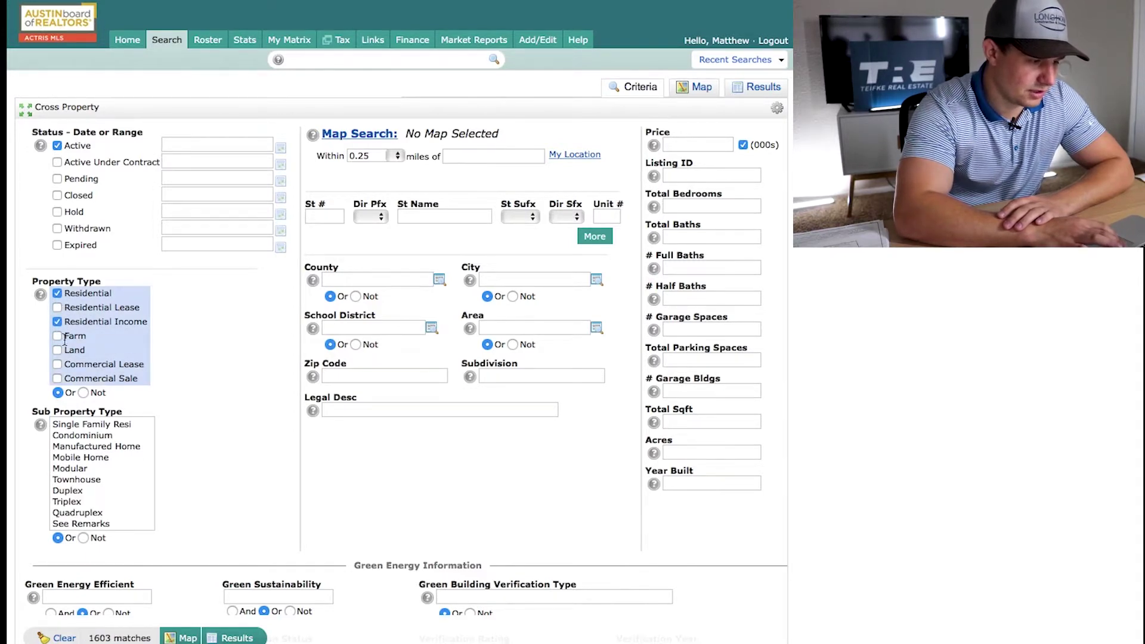
left_click(57, 335)
left_click(57, 352)
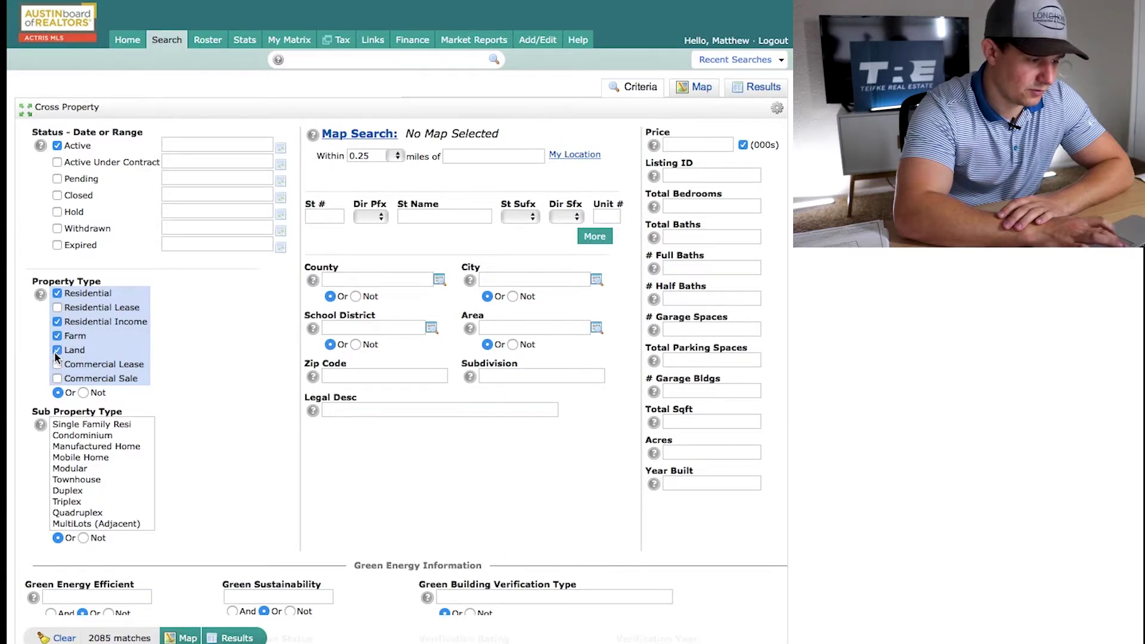
left_click(57, 378)
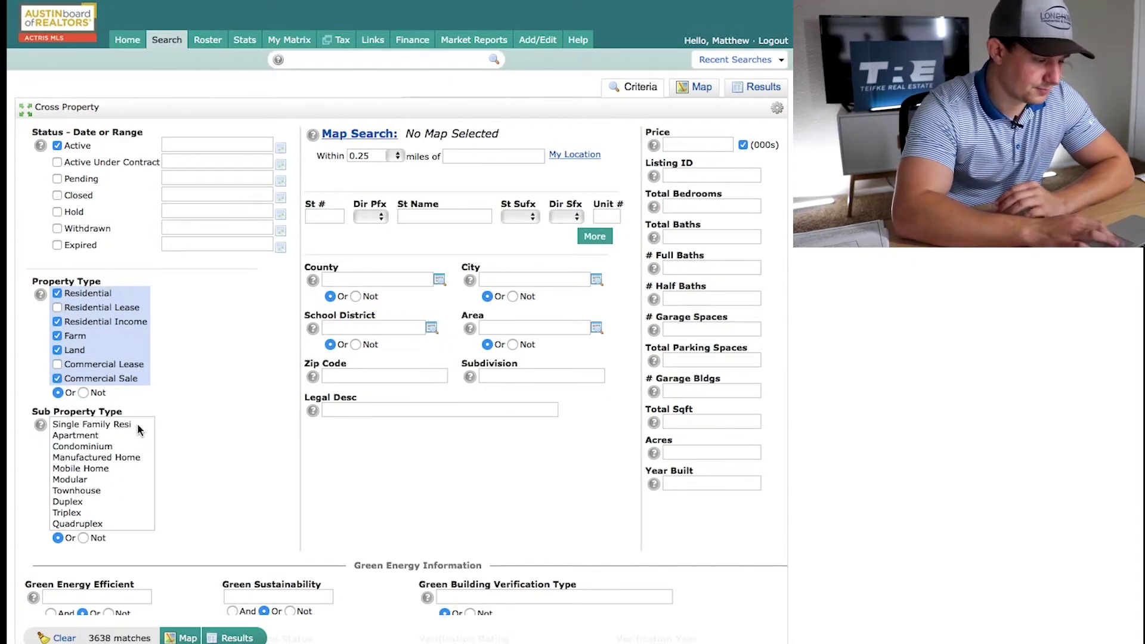
scroll(142, 439, "down", 7)
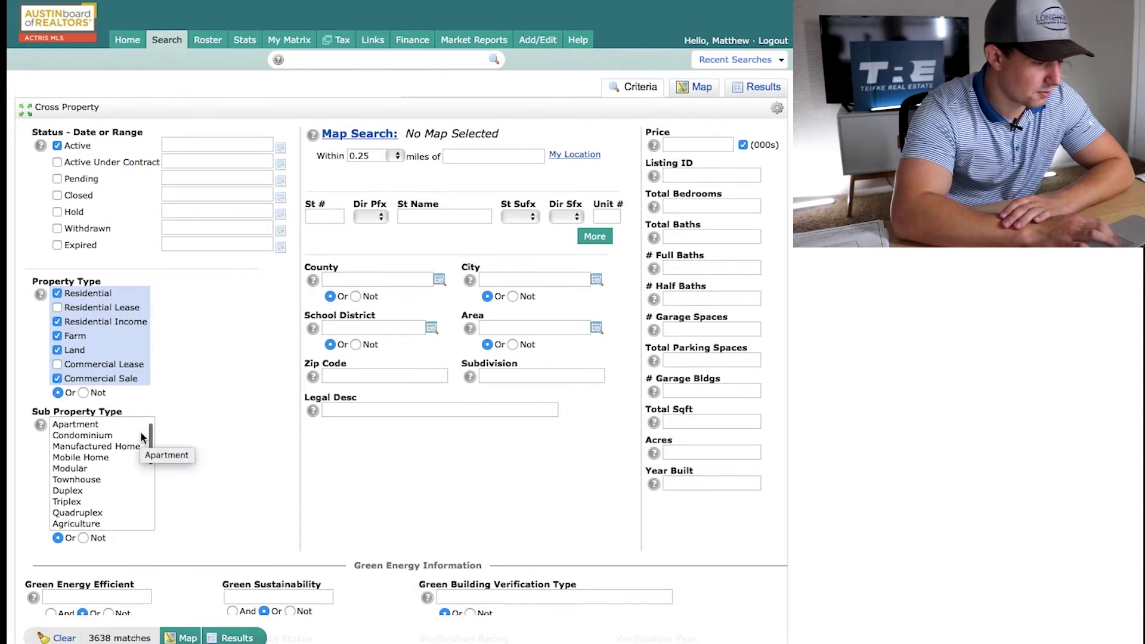
scroll(143, 439, "down", 2)
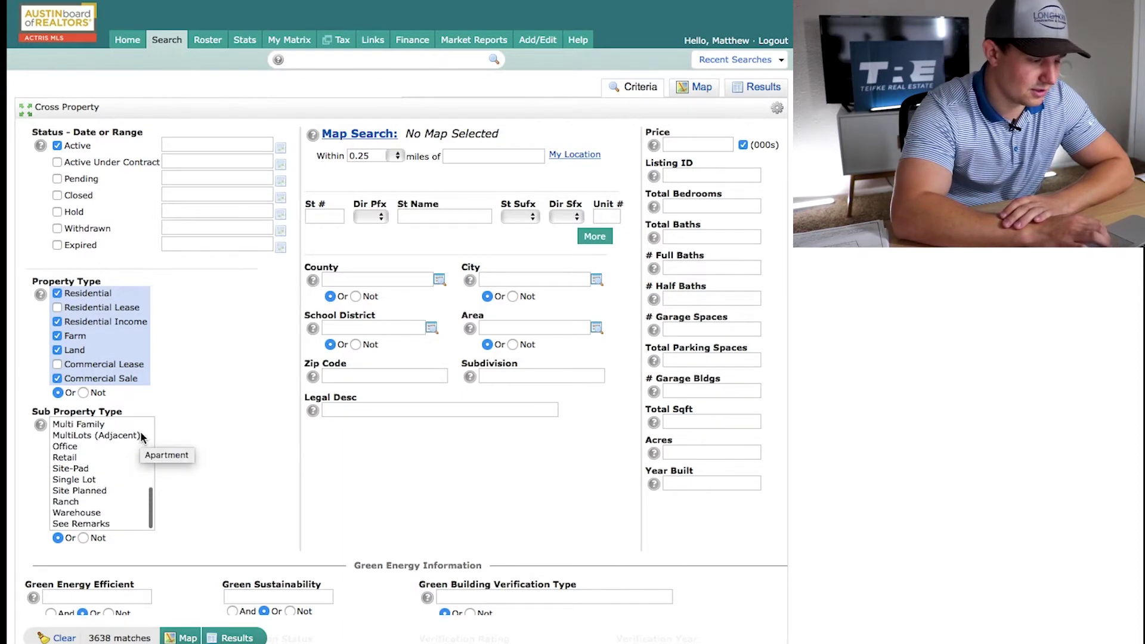
scroll(131, 507, "up", 9)
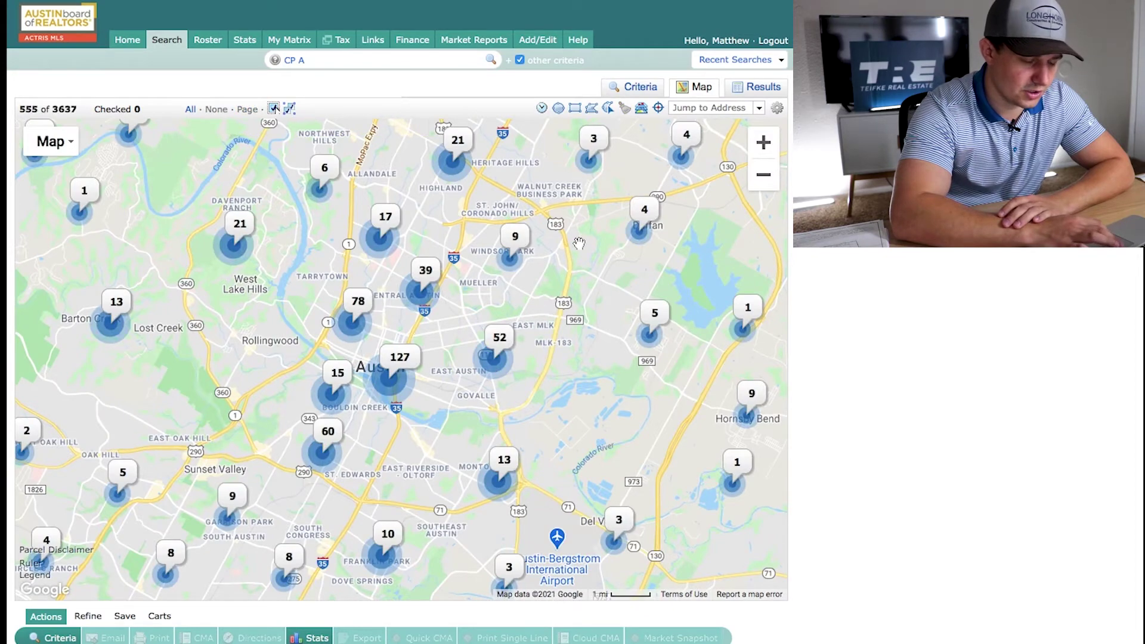
Zoom out, pan north and zoom in so the map centres on Round Rock
scroll(579, 243, "down", 3)
left_click_drag(603, 204, 497, 326)
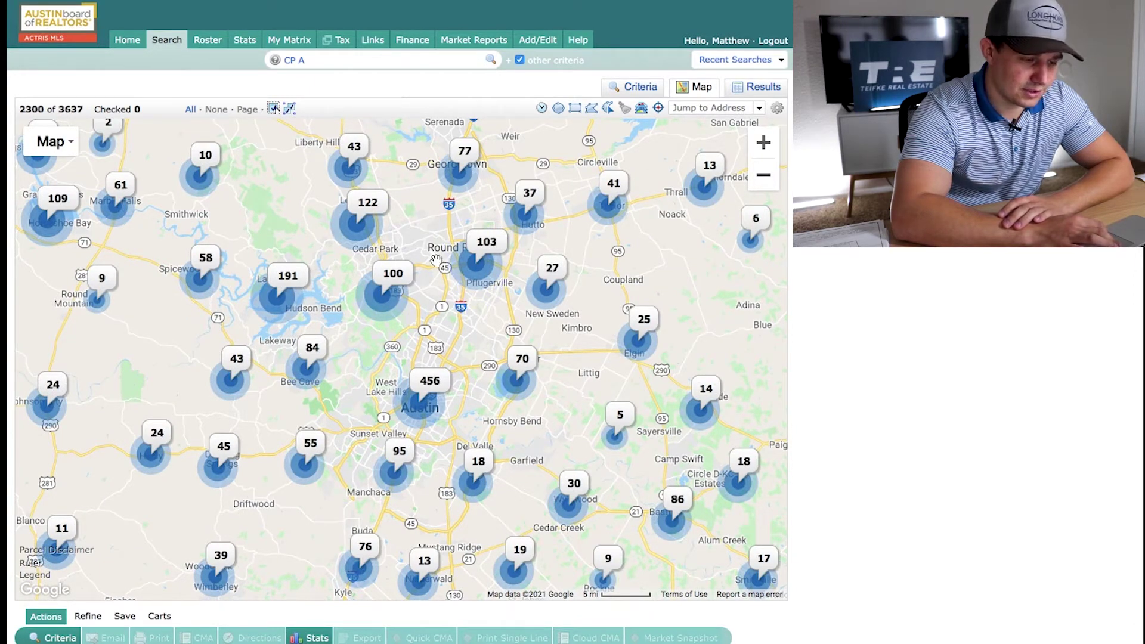
scroll(437, 261, "up", 3)
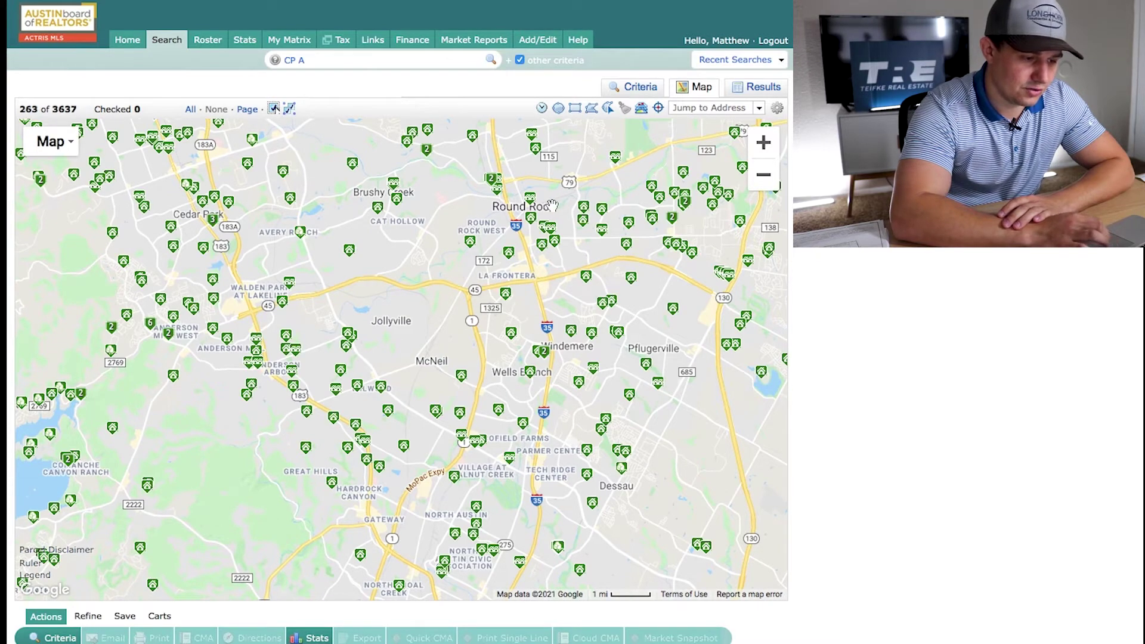
scroll(554, 204, "up", 3)
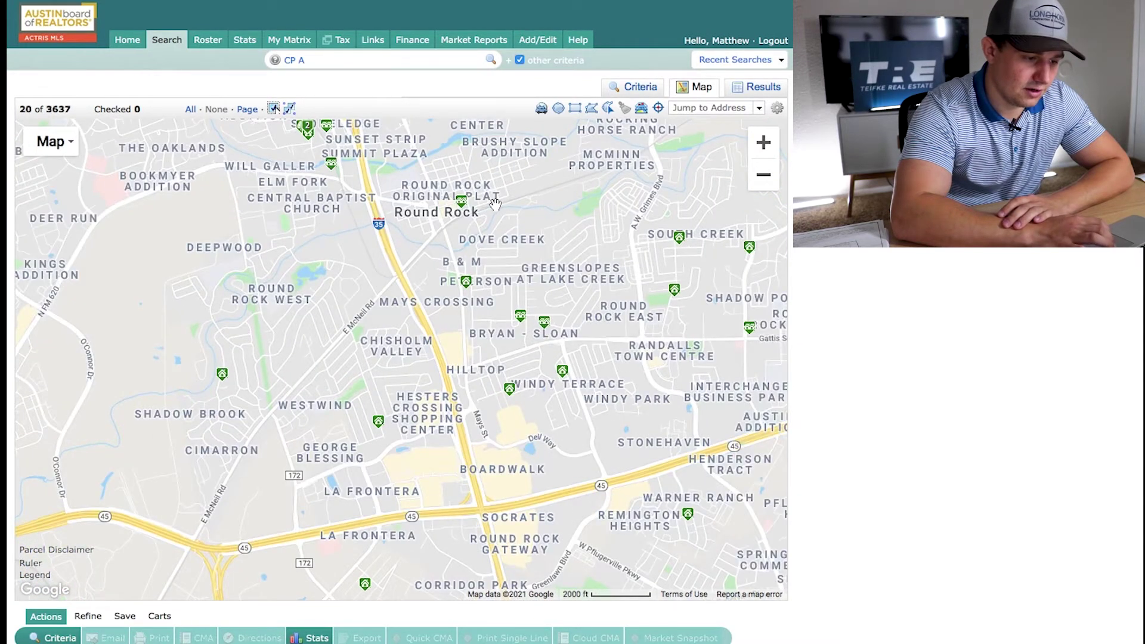
left_click_drag(495, 204, 535, 297)
mouse_move(505, 304)
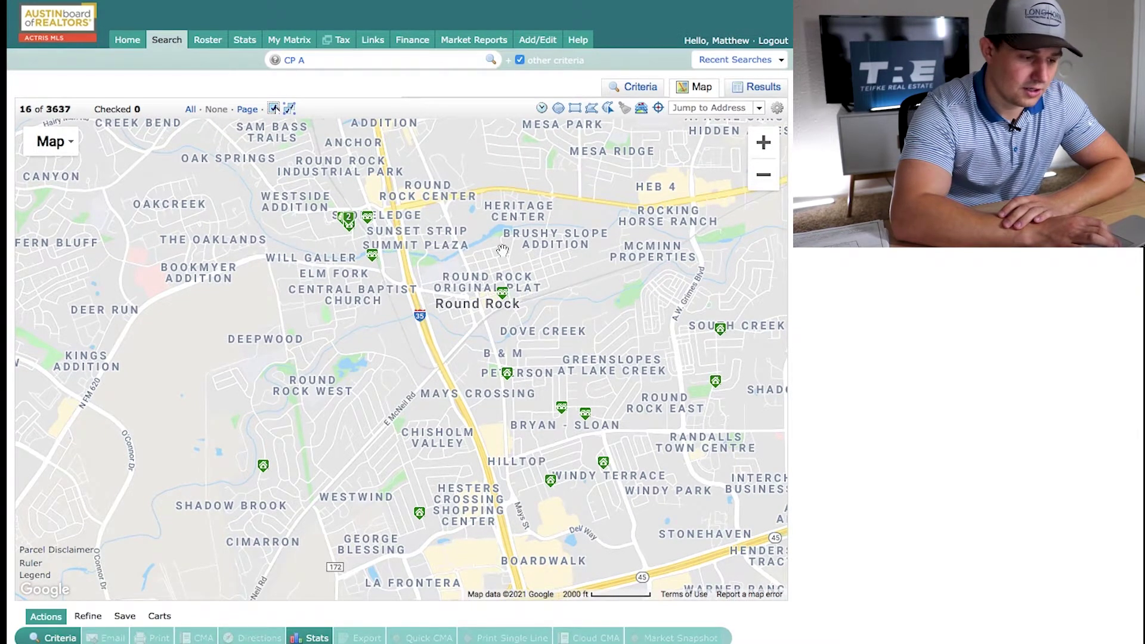
Draw a five-corner boundary polygon around Round Rock on the map
left_click(592, 108)
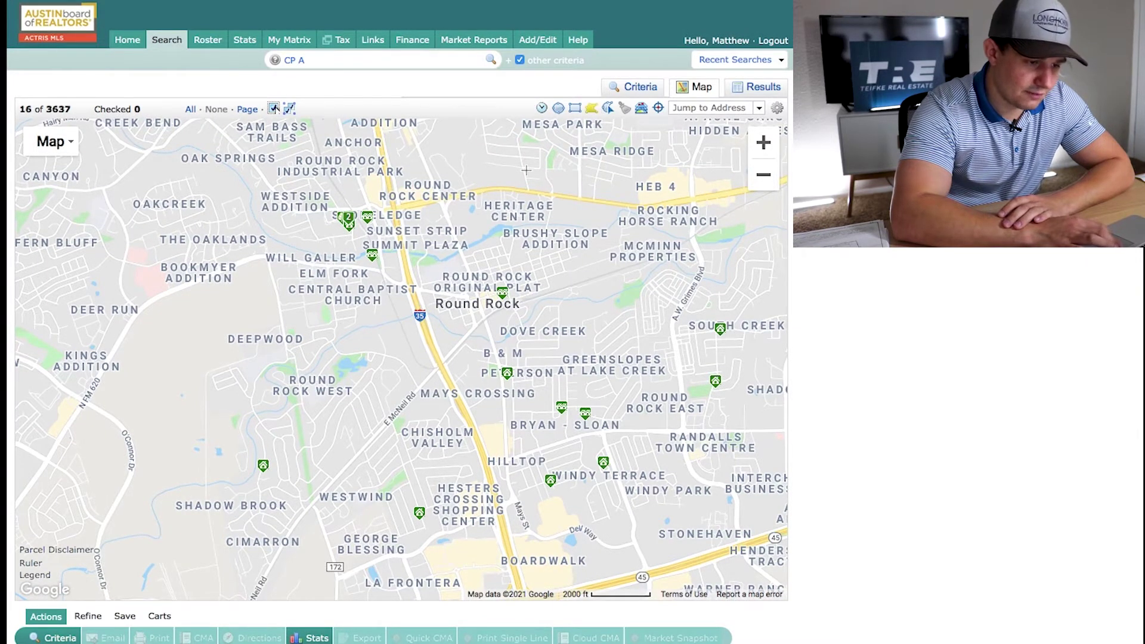
left_click(423, 271)
left_click(523, 210)
left_click(604, 238)
left_click(574, 297)
left_click(447, 340)
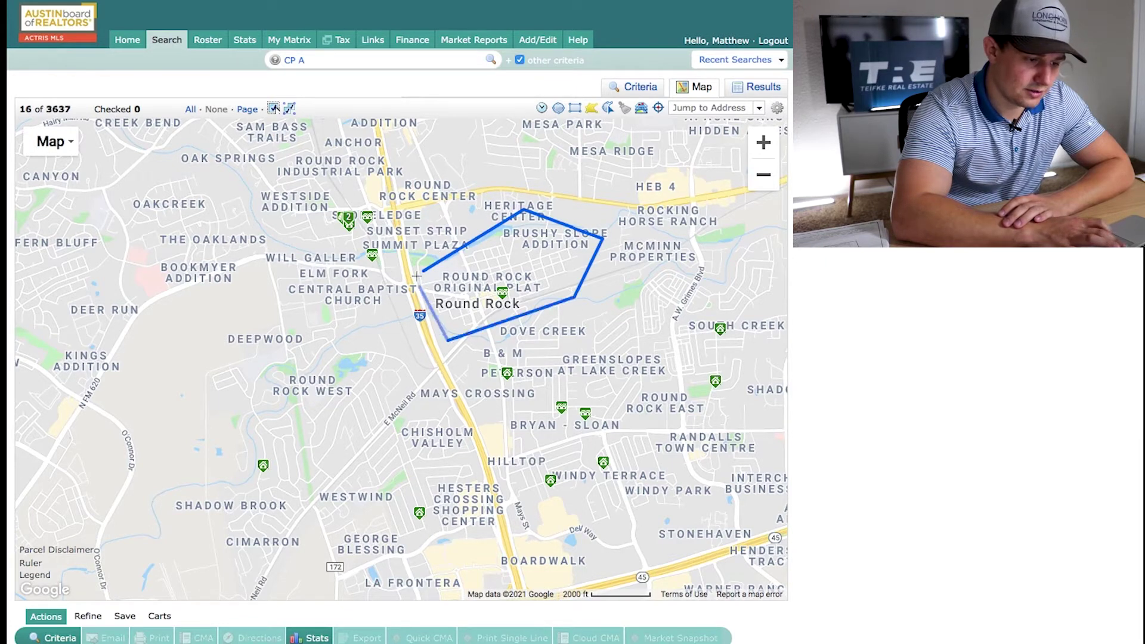
left_click(422, 272)
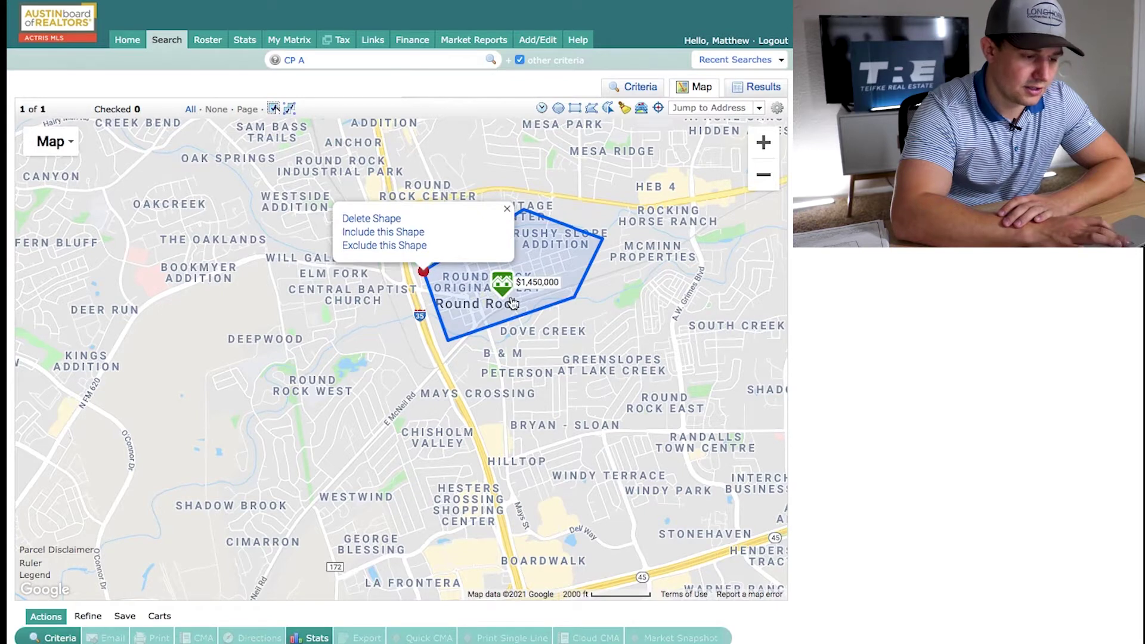
Delete the drawn boundary shape and show the listings in the Results table
left_click(423, 272)
left_click(382, 219)
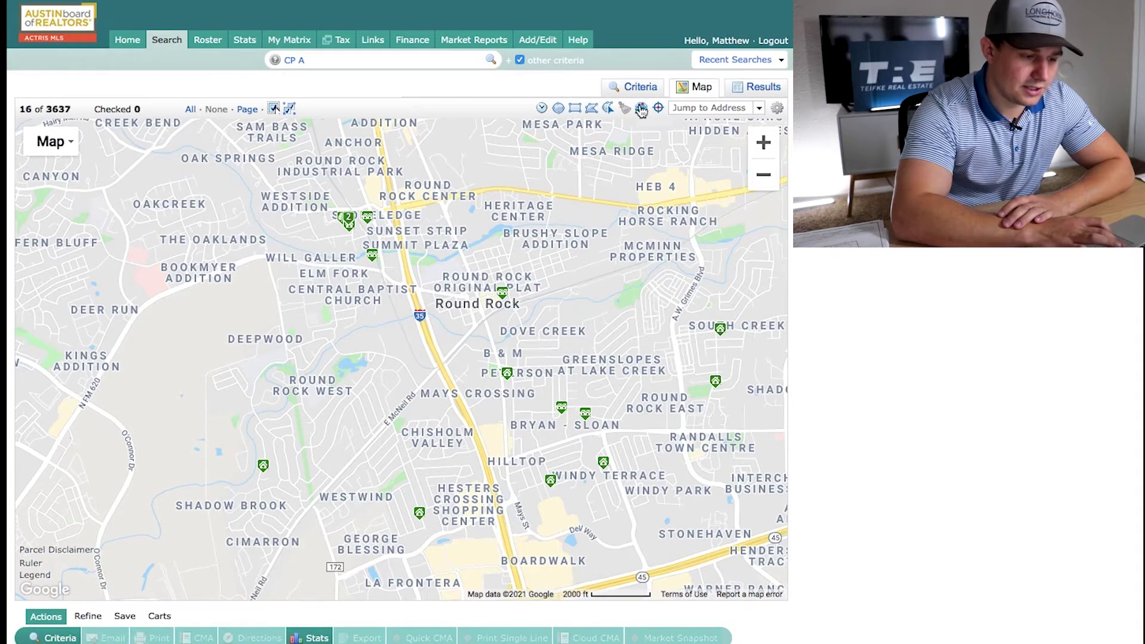
left_click(764, 88)
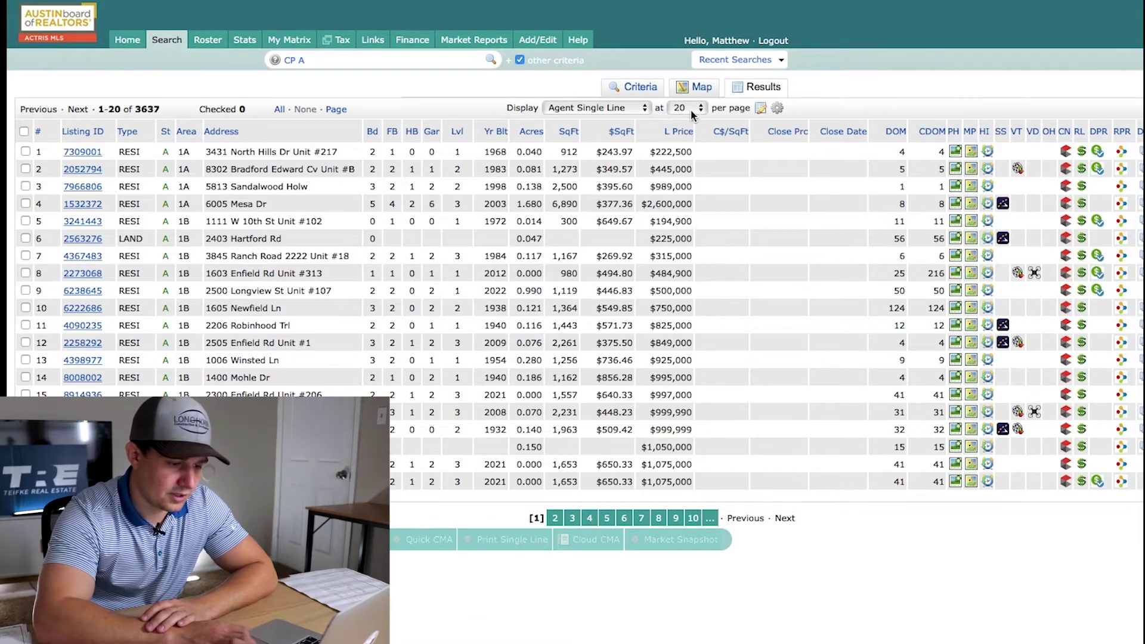
Show 300 listings per page and sort the table by Acres, smallest first
left_click(687, 107)
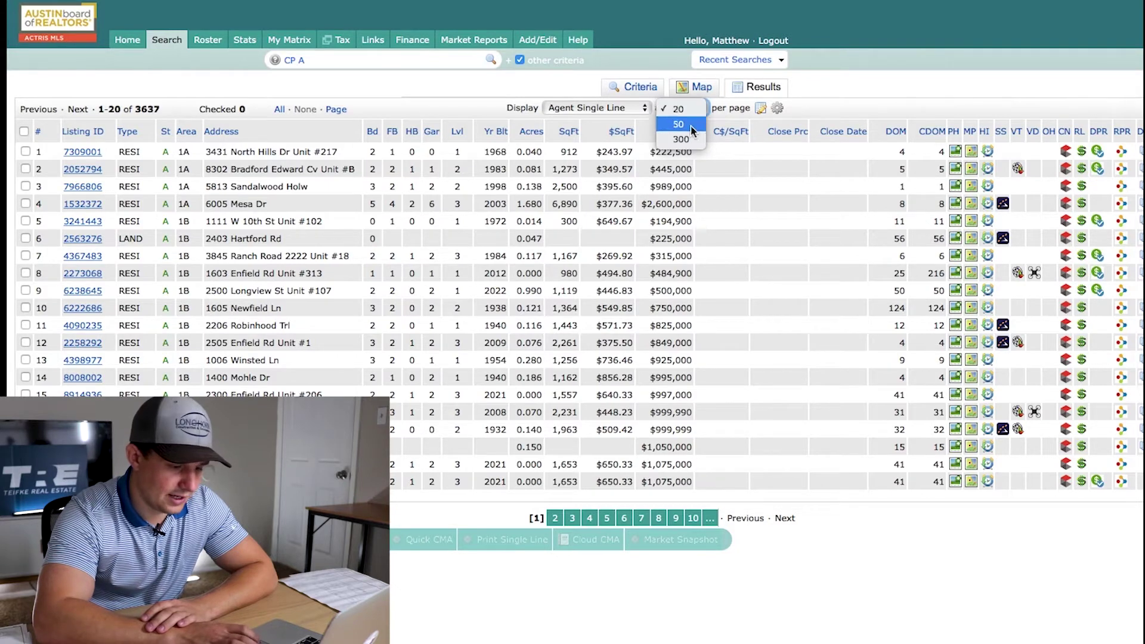
left_click(689, 140)
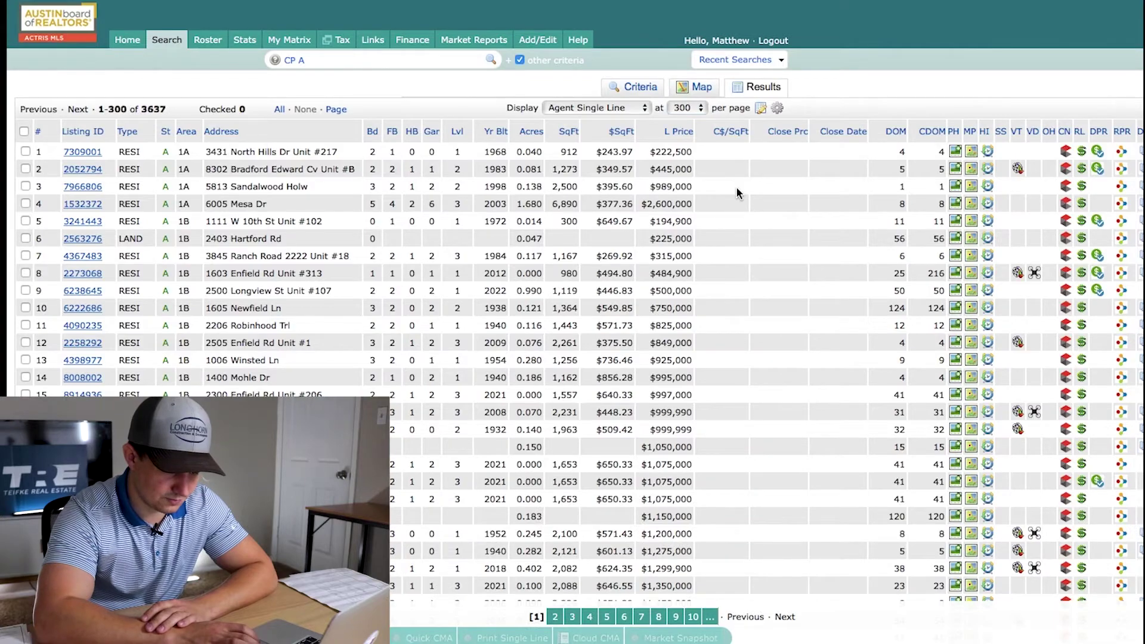
scroll(736, 186, "down", 20)
scroll(736, 186, "up", 20)
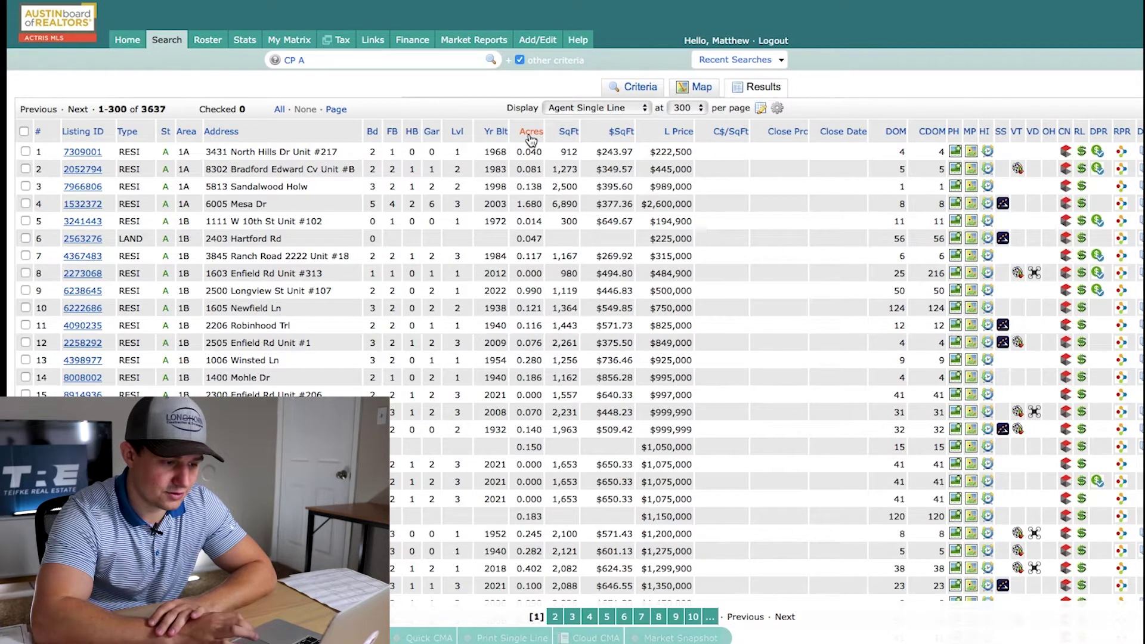
left_click(533, 133)
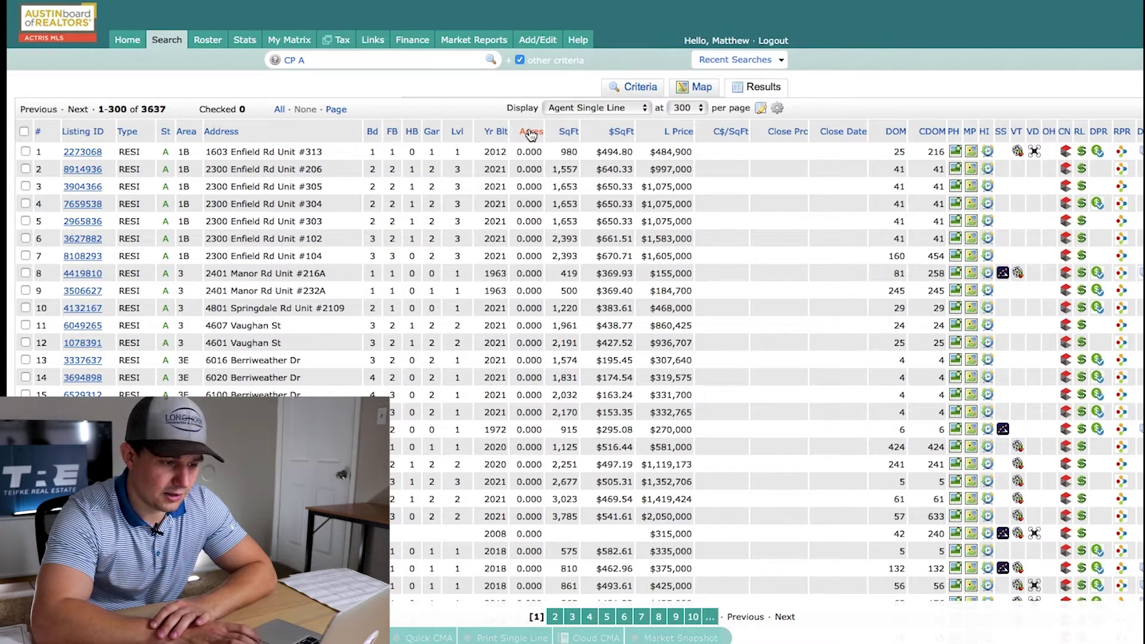
Sort by Acres descending so the 17,436-acre farm listing comes first, and scroll through
left_click(532, 134)
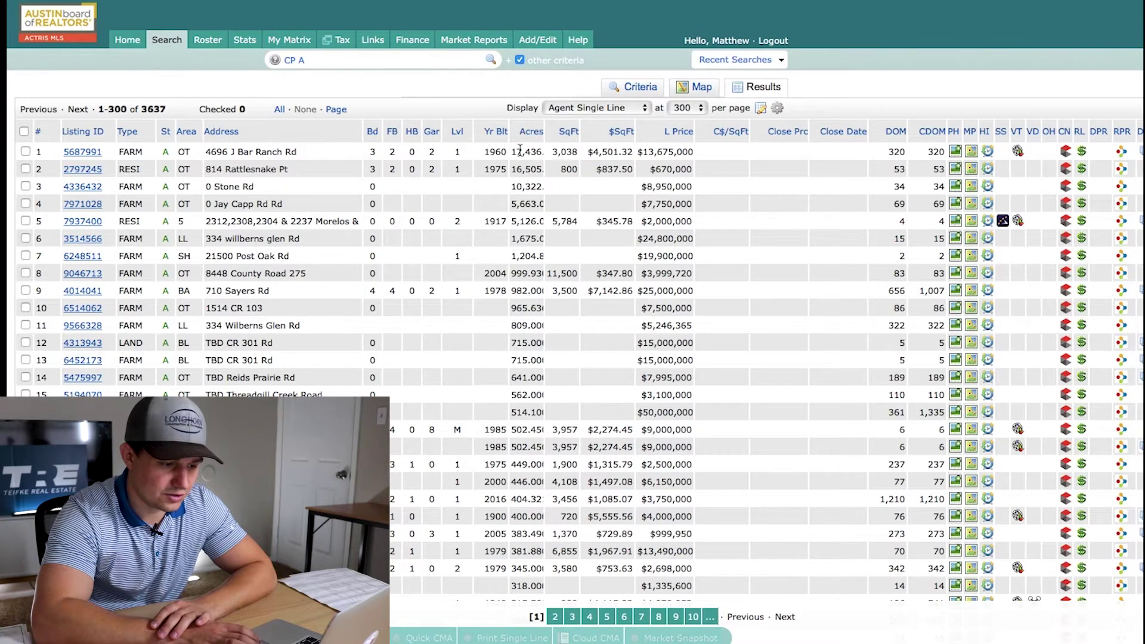
scroll(526, 161, "down", 15)
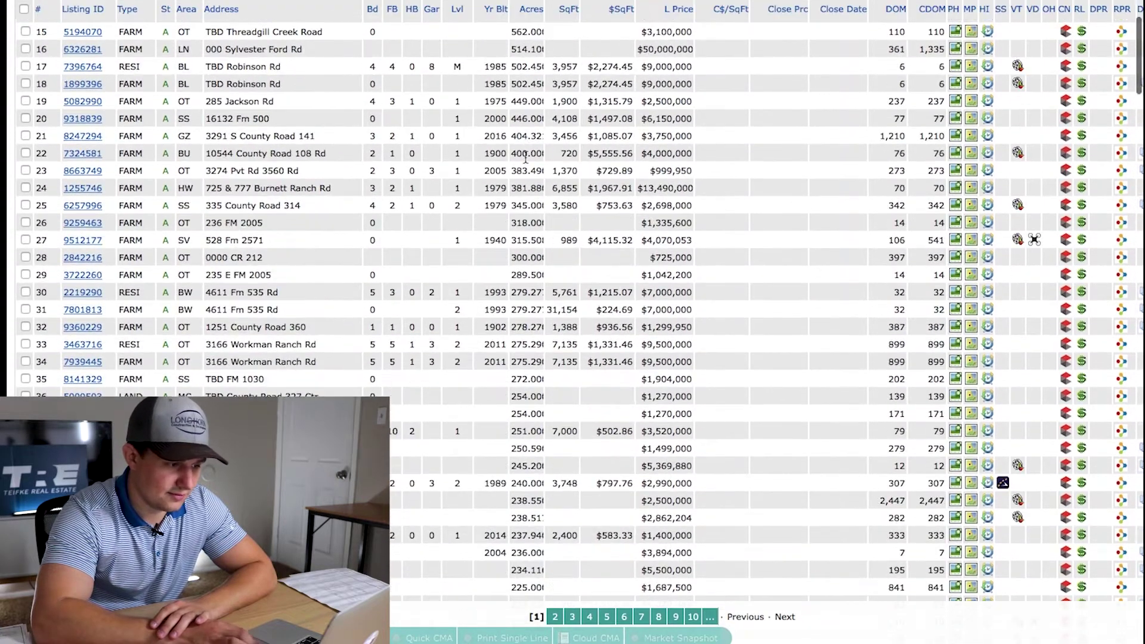
scroll(525, 158, "down", 20)
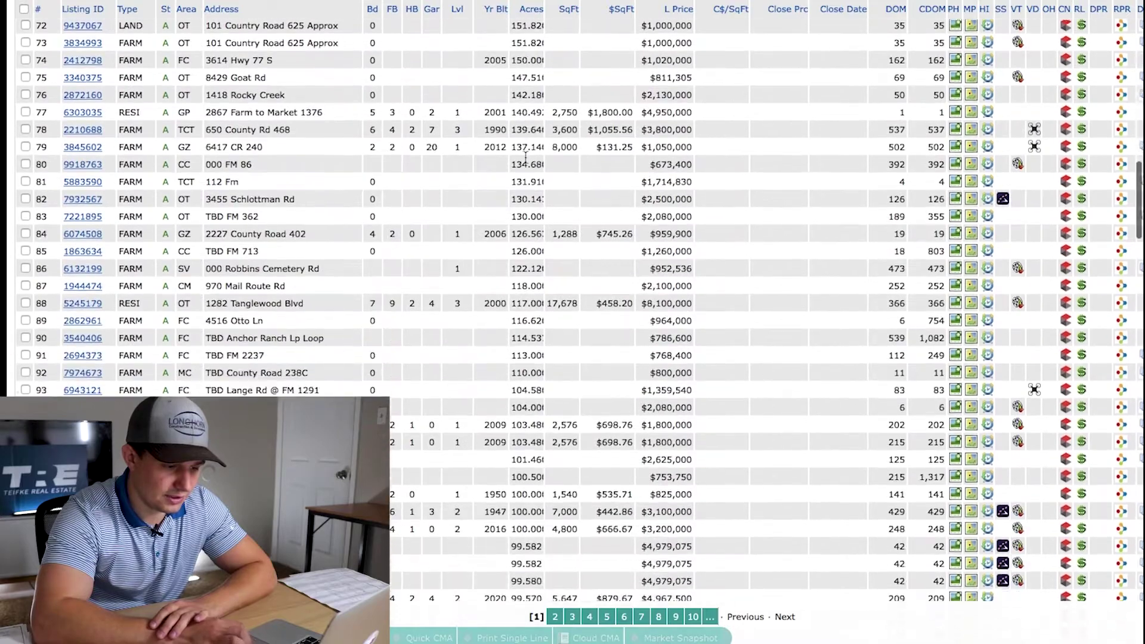
scroll(525, 158, "down", 20)
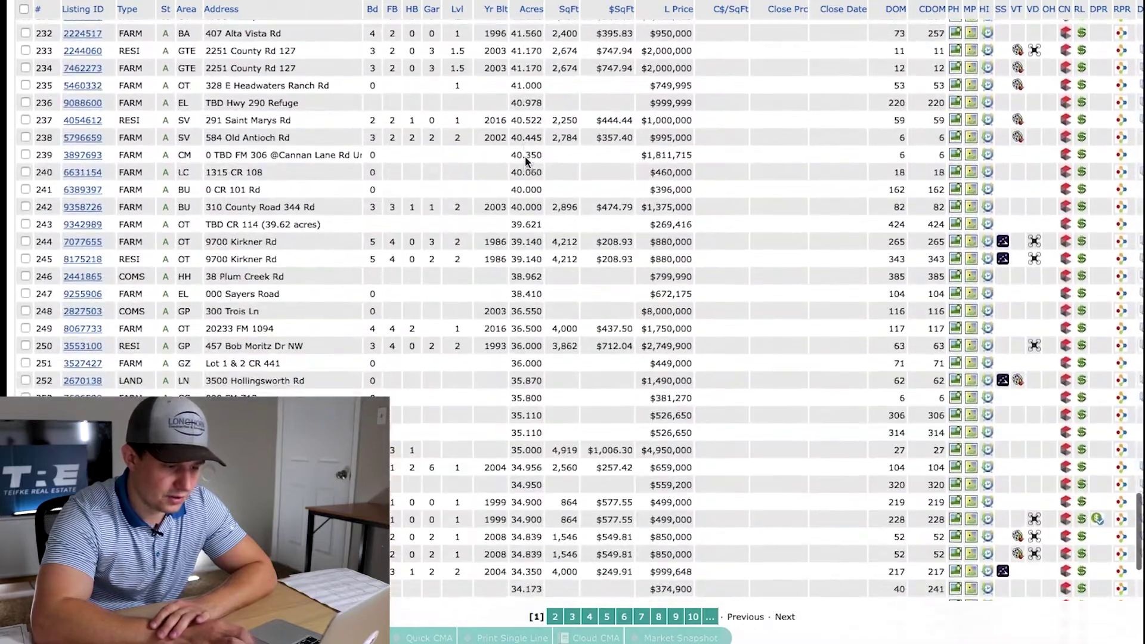
scroll(526, 161, "down", 1)
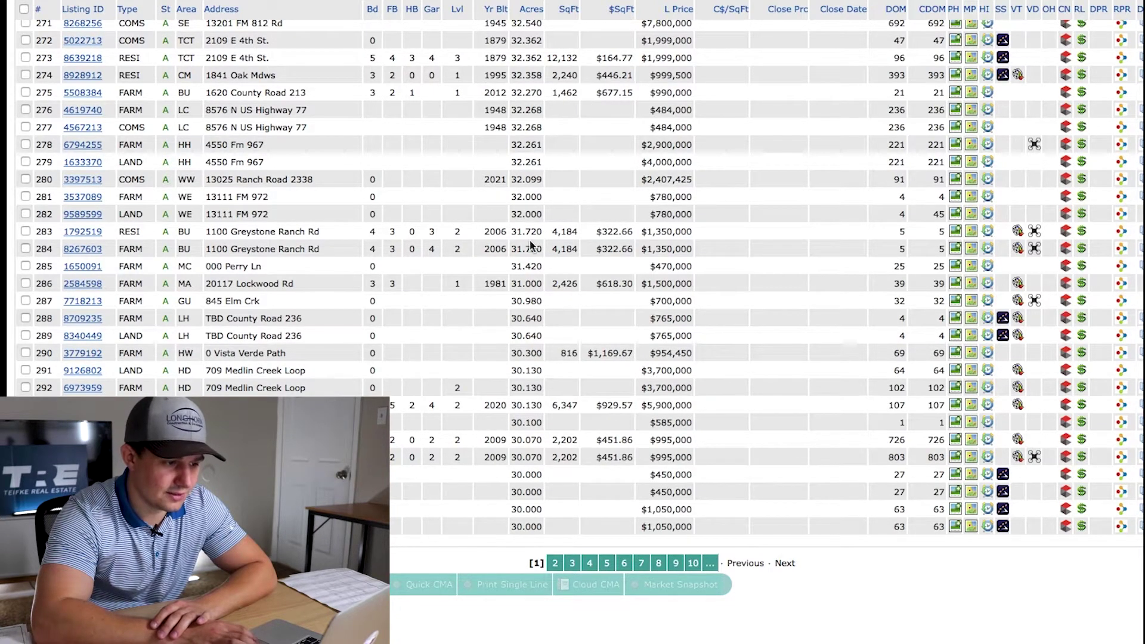
scroll(530, 245, "down", 2)
scroll(622, 458, "up", 20)
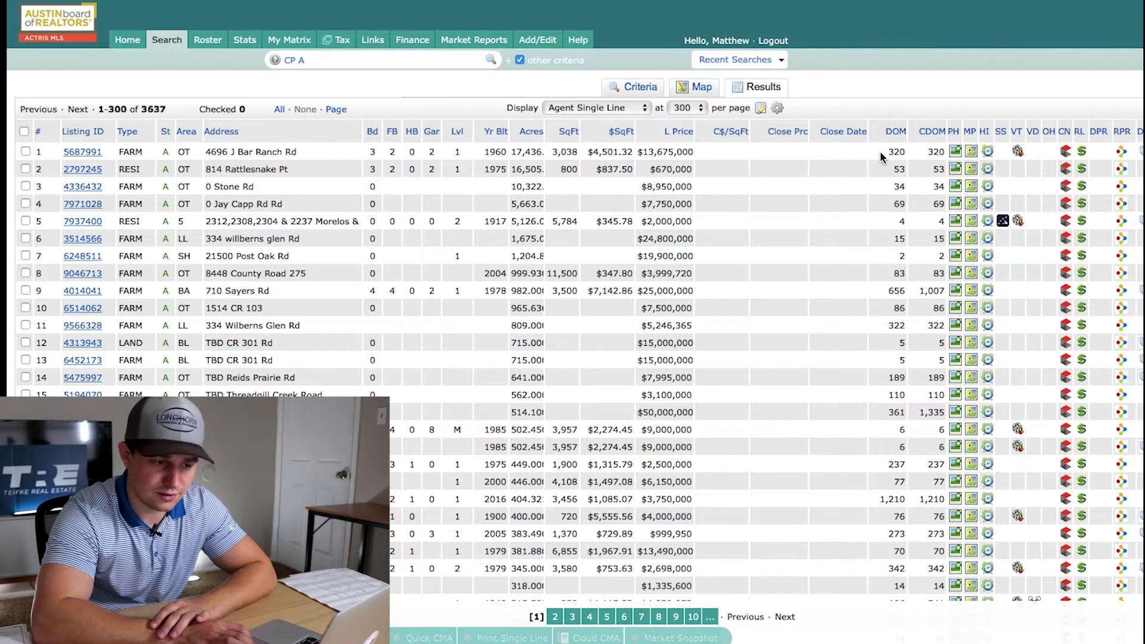
Highlight the first listing's days-on-market figure and list price in the results
left_click_drag(881, 157, 950, 154)
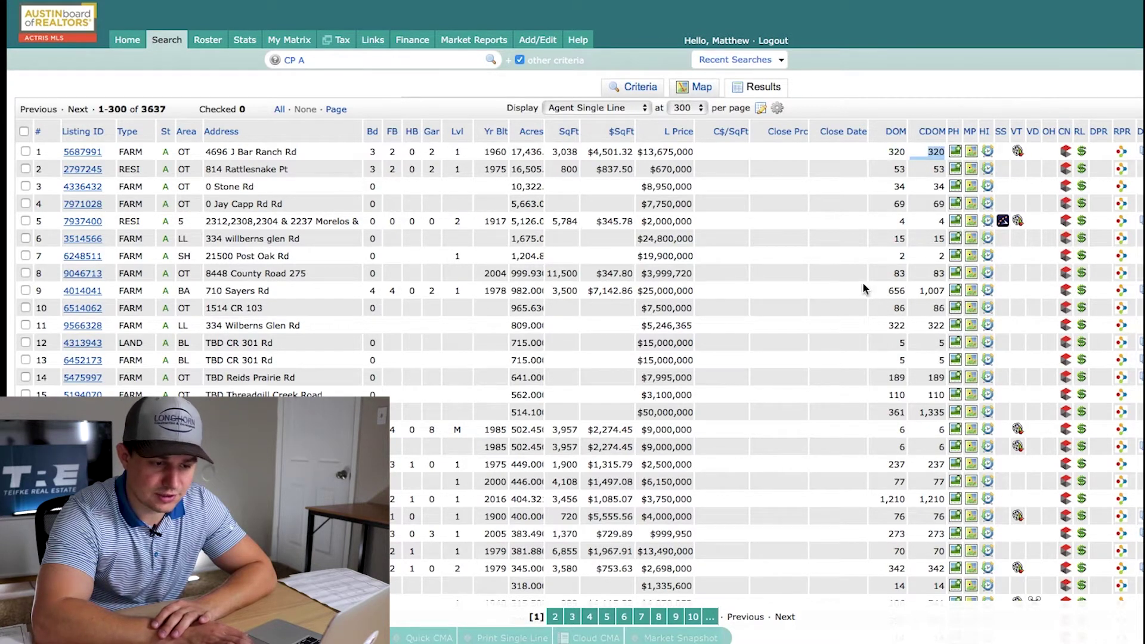
left_click(830, 220)
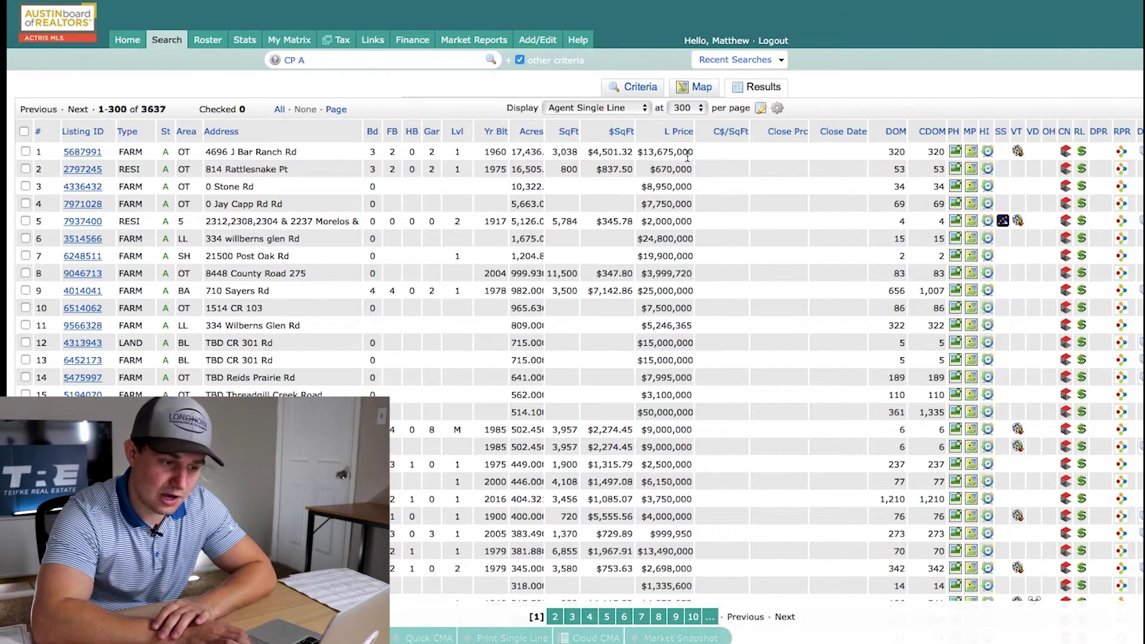
left_click_drag(693, 151, 648, 152)
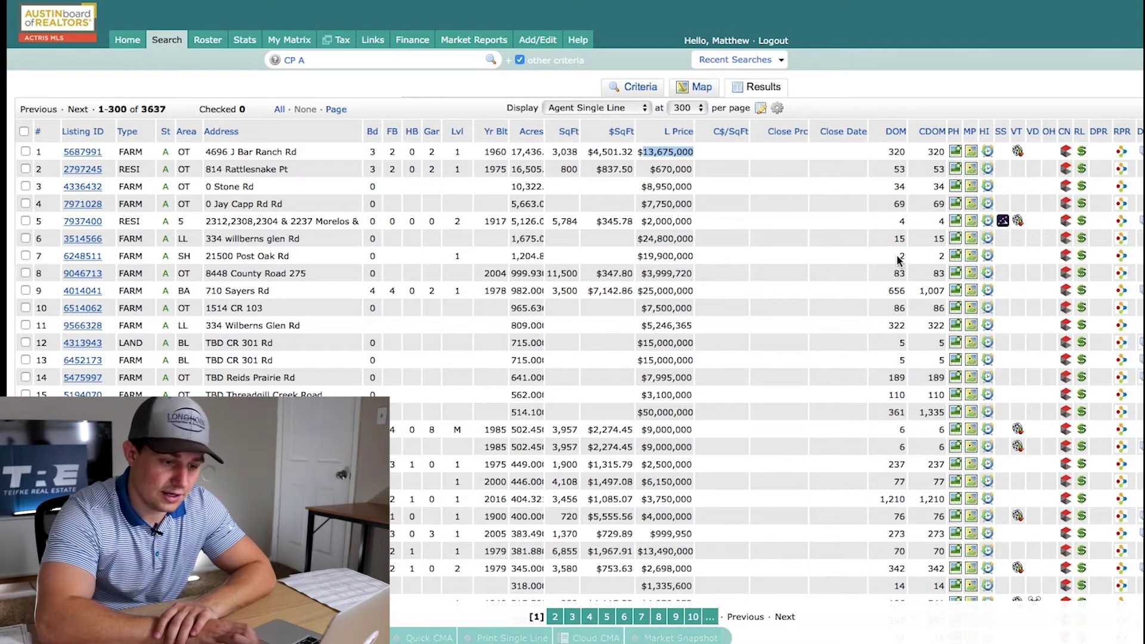
left_click(899, 261)
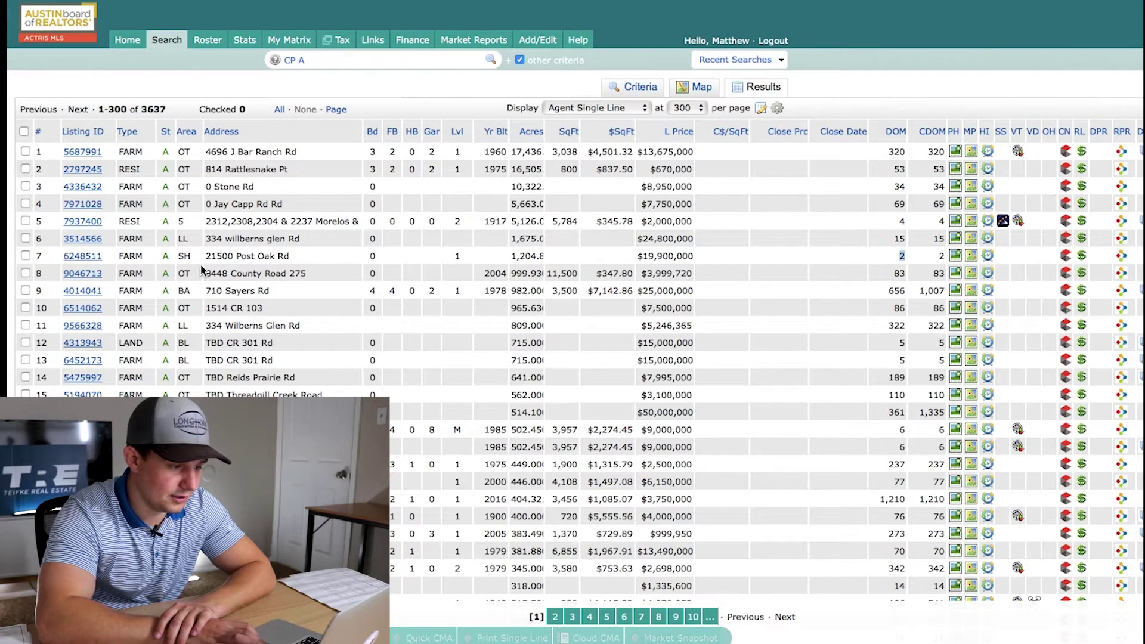
Highlight the row 7 listing's address and acreage, then return to the Criteria form
left_click_drag(161, 258, 421, 257)
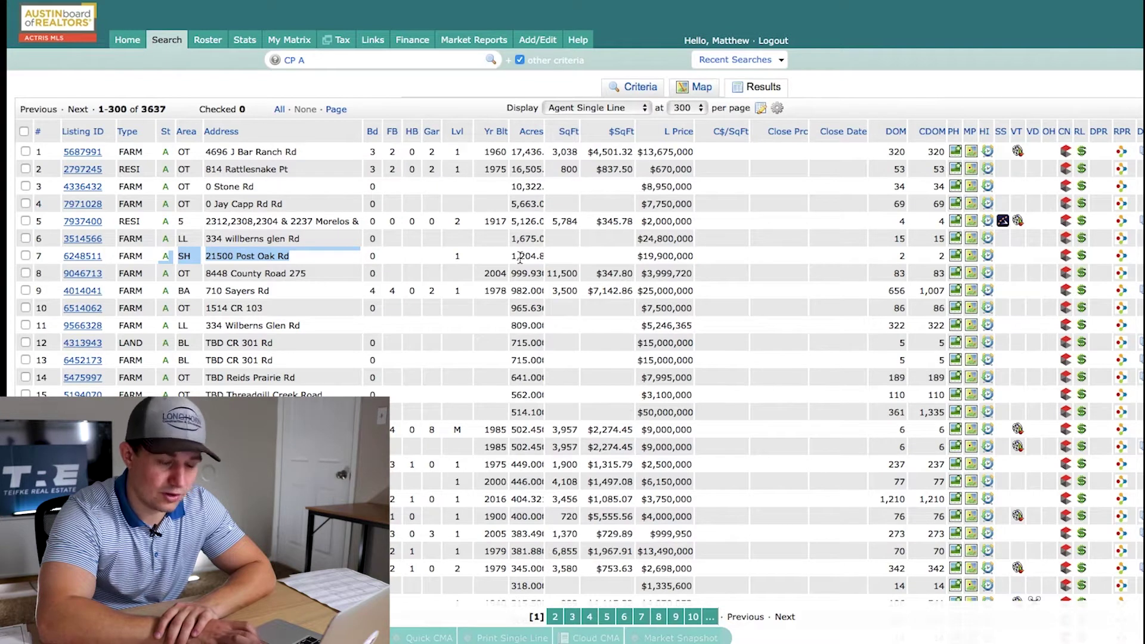
left_click(540, 255)
double_click(518, 257)
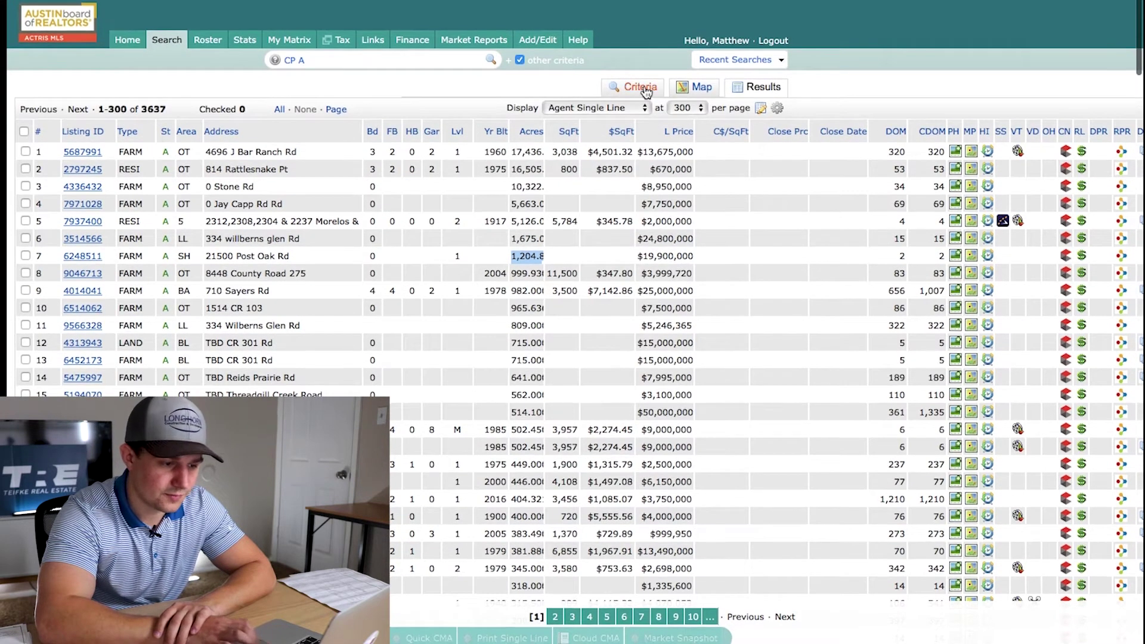
left_click(630, 89)
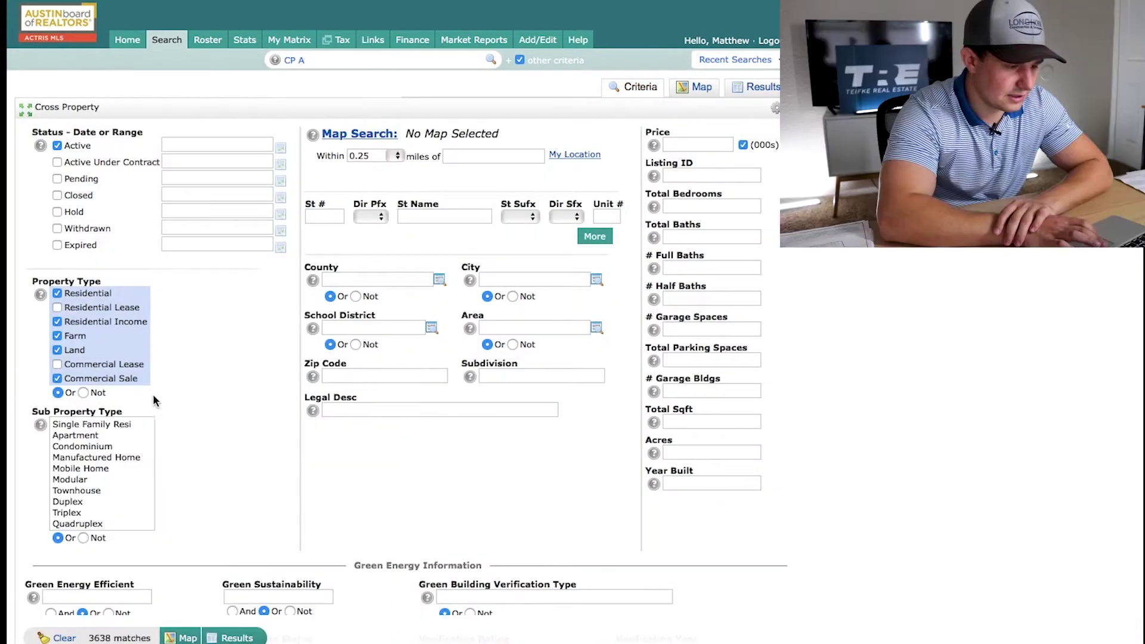
Narrow the Sub Property Type to Mobile Home Park and map the 3 matches
scroll(92, 468, "down", 4)
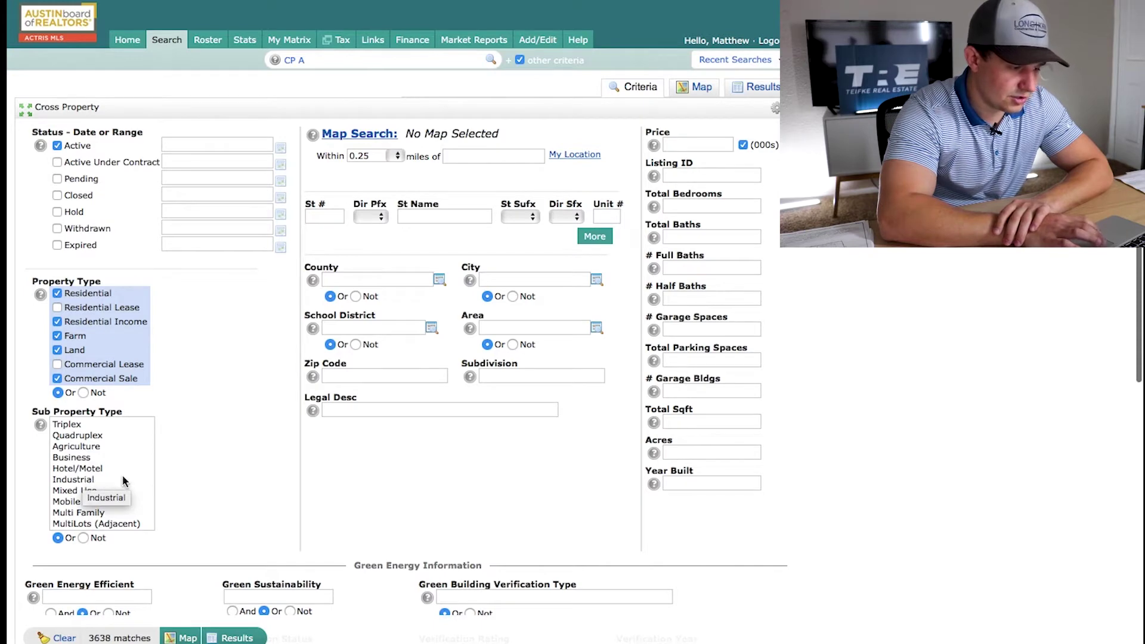
scroll(123, 481, "down", 1)
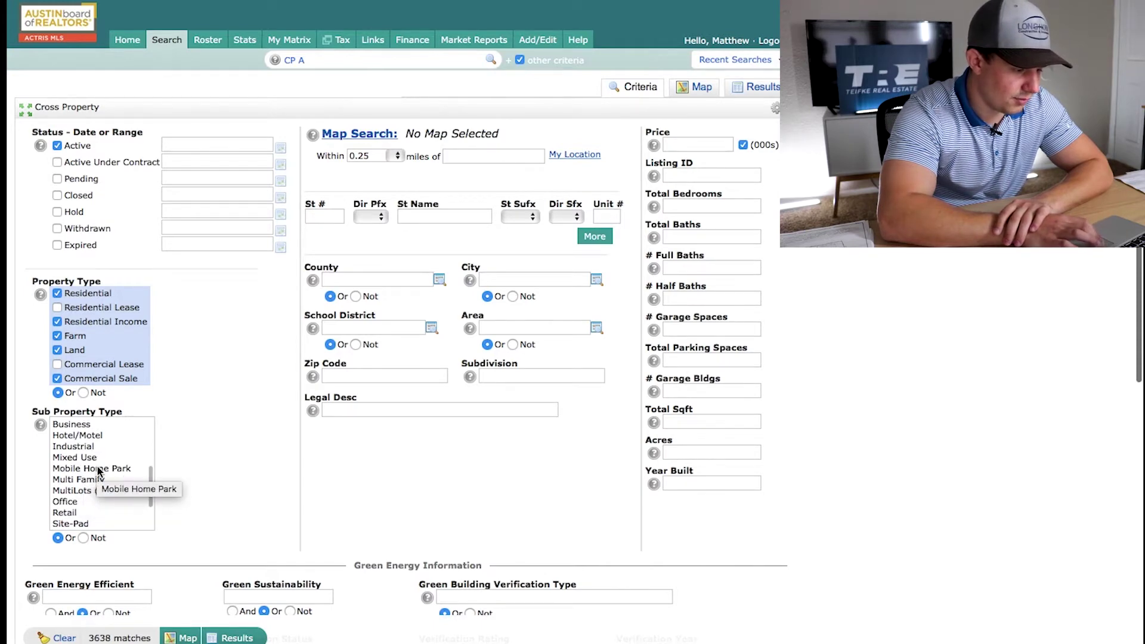
left_click(99, 470)
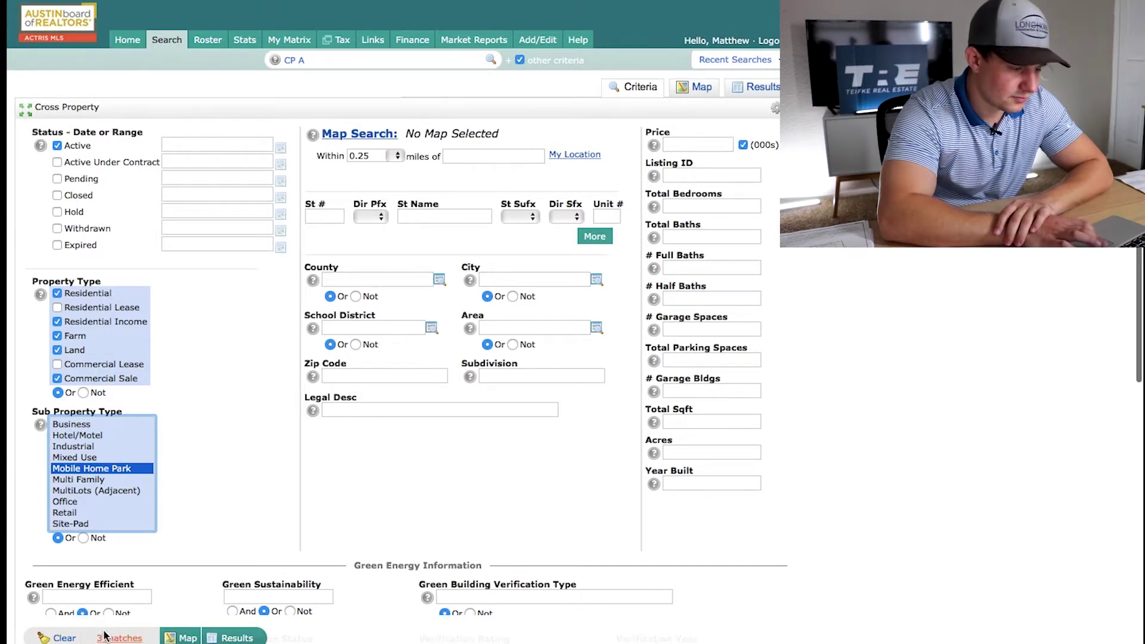
left_click(182, 638)
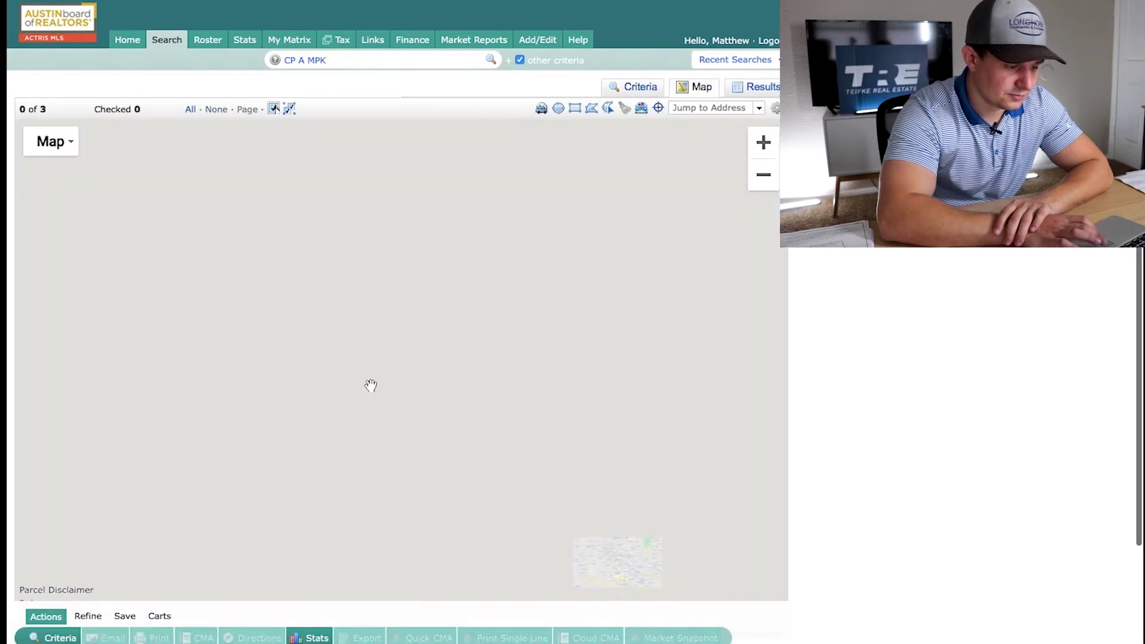
Zoom the map to the matches and open, then close, the Big Wells listing's info card
scroll(524, 245, "down", 1)
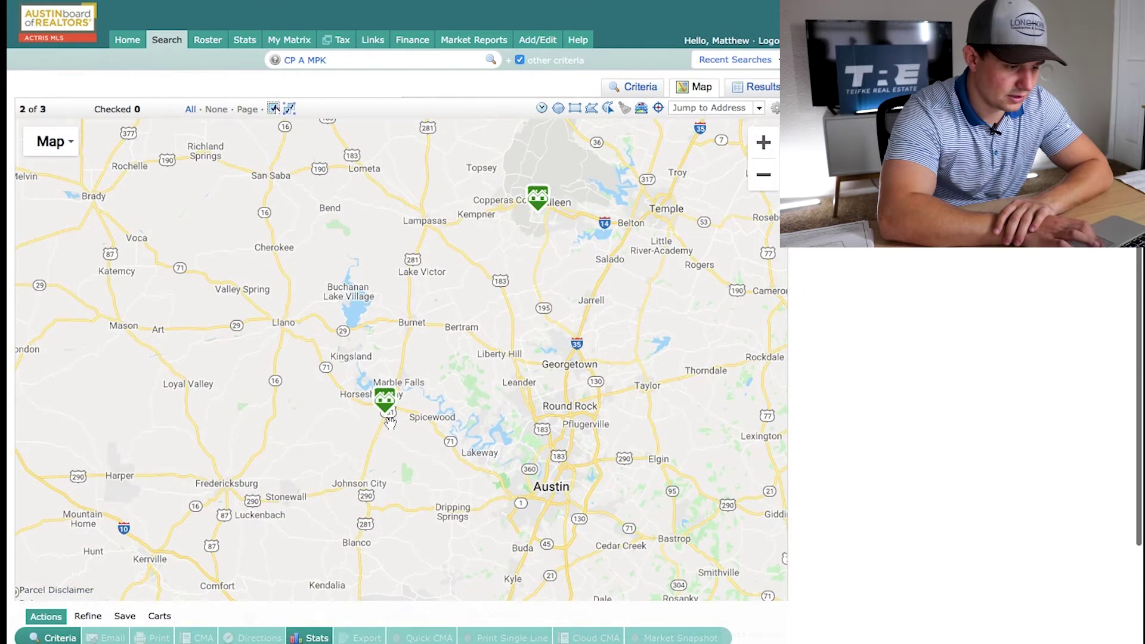
scroll(390, 423, "up", 2)
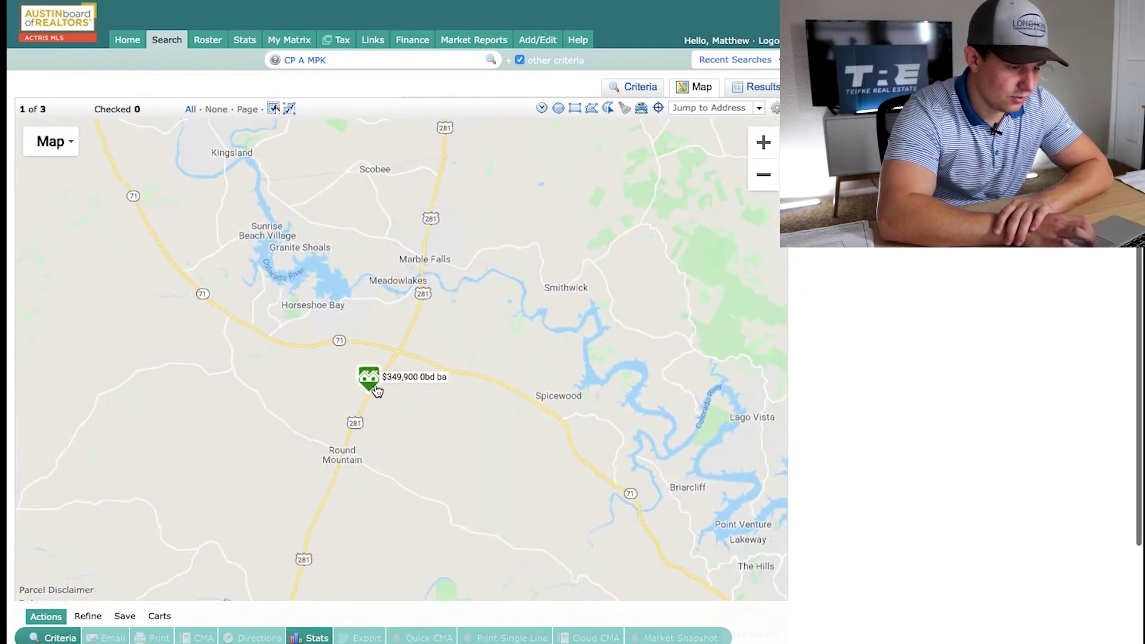
mouse_move(375, 389)
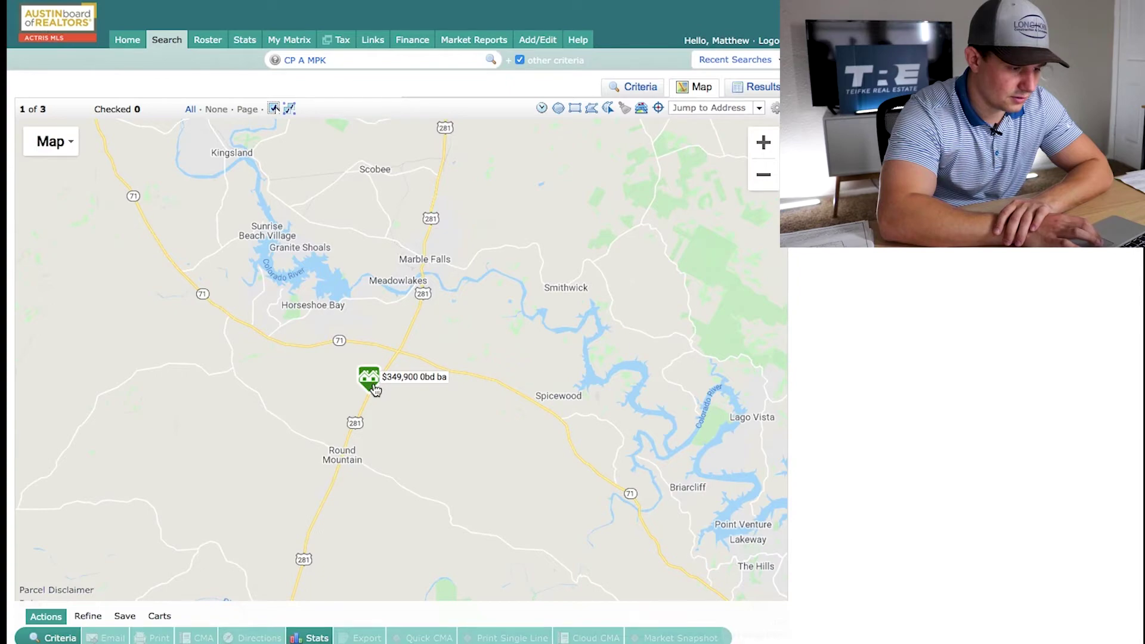
scroll(521, 385, "down", 1)
scroll(521, 384, "down", 2)
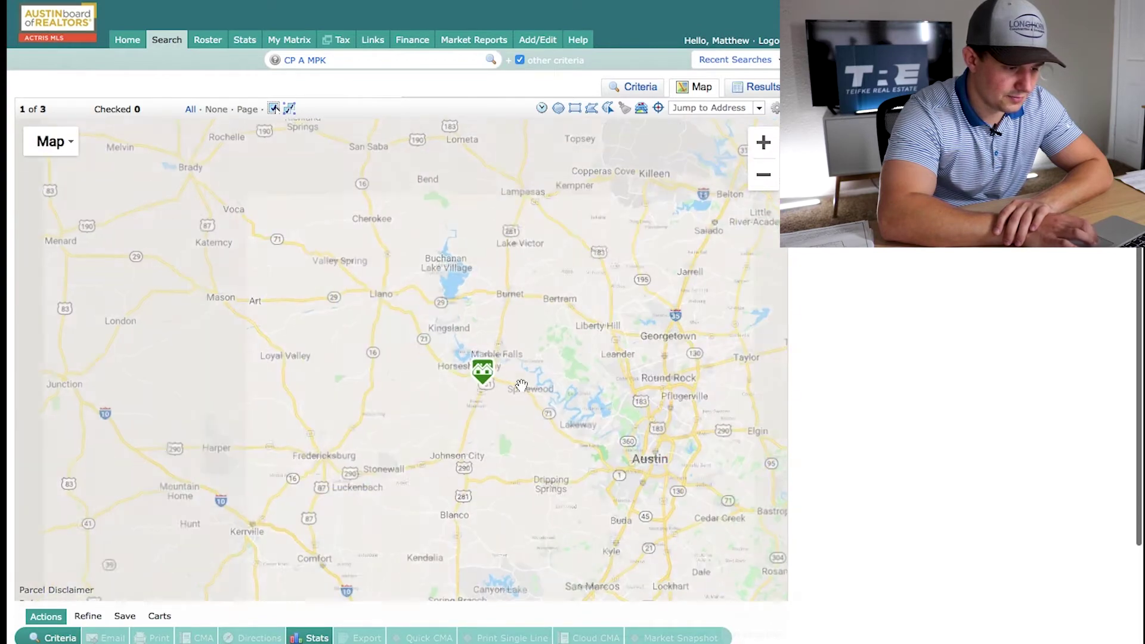
scroll(521, 385, "down", 1)
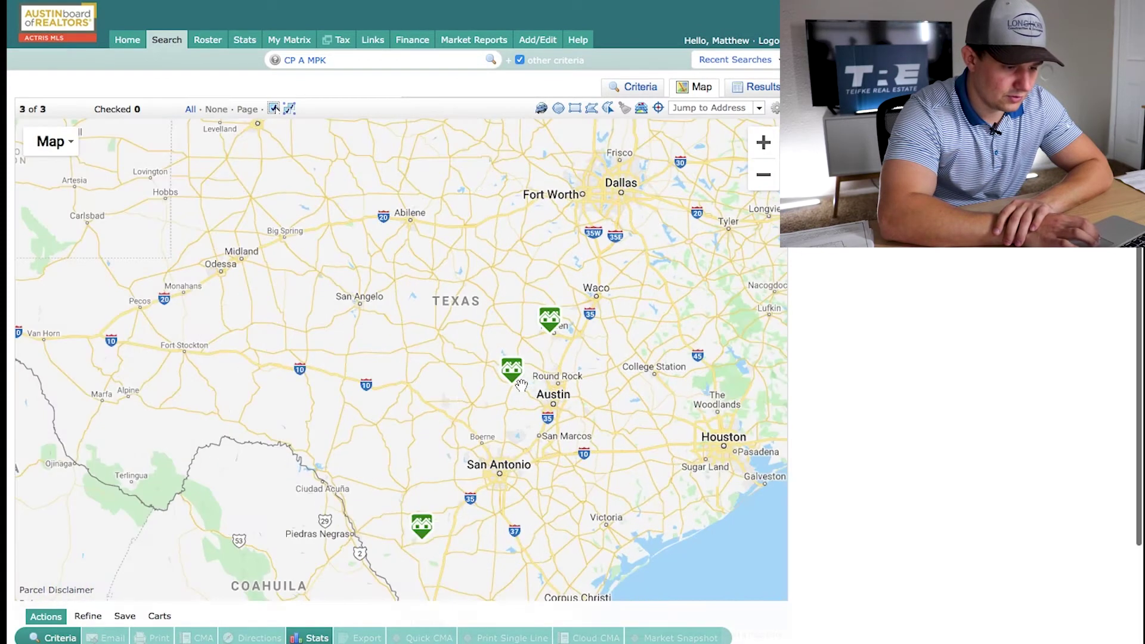
scroll(522, 384, "down", 1)
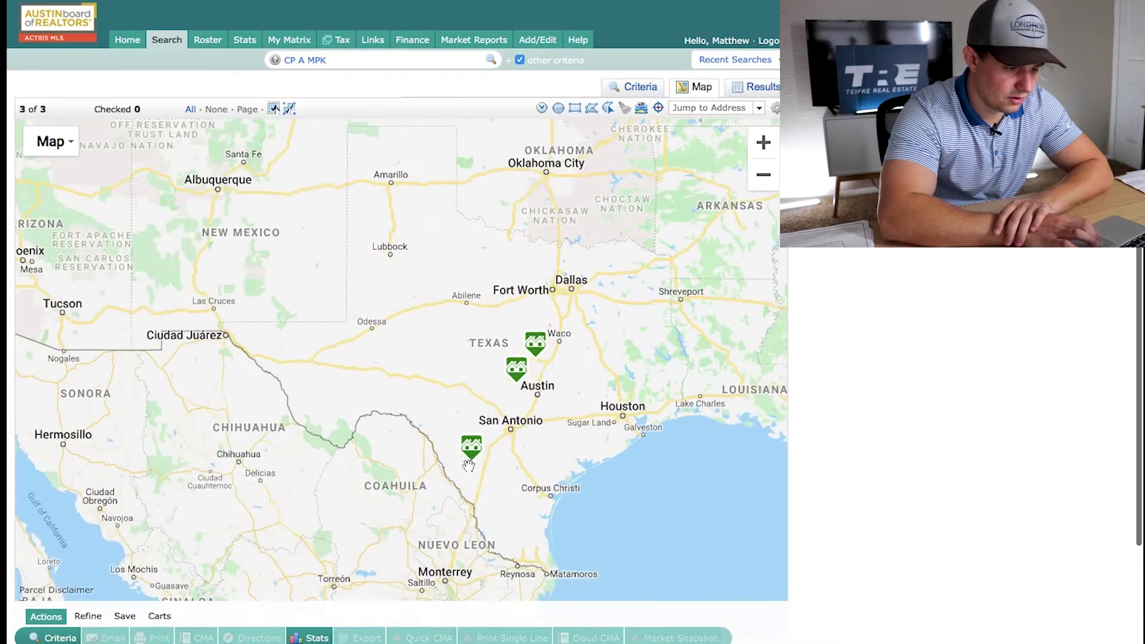
scroll(470, 464, "up", 4)
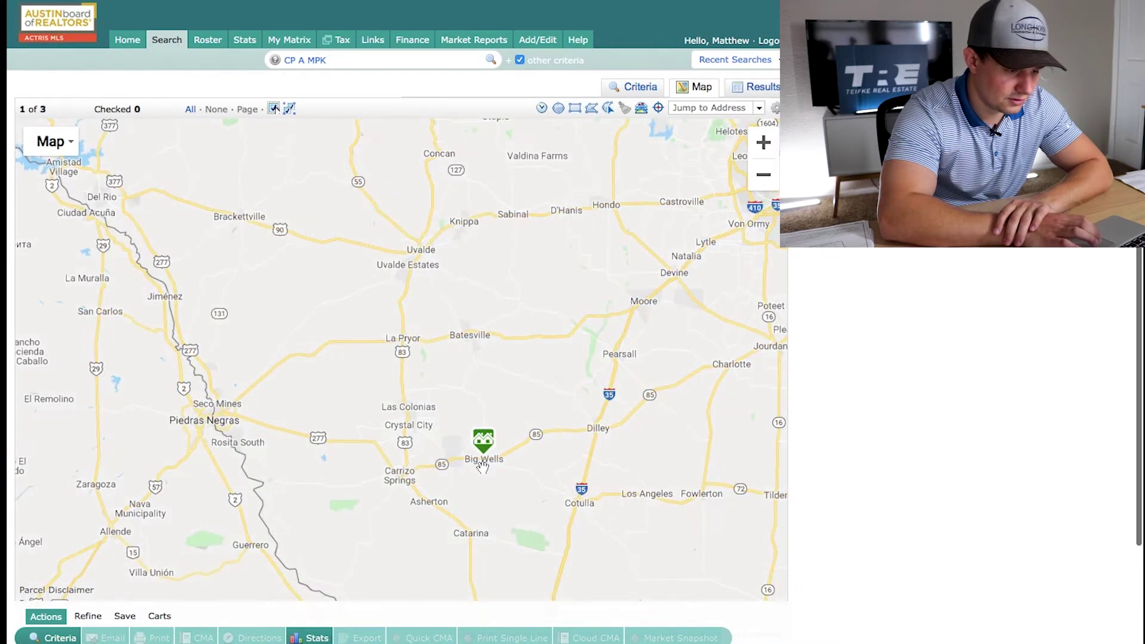
scroll(483, 467, "up", 2)
mouse_move(480, 412)
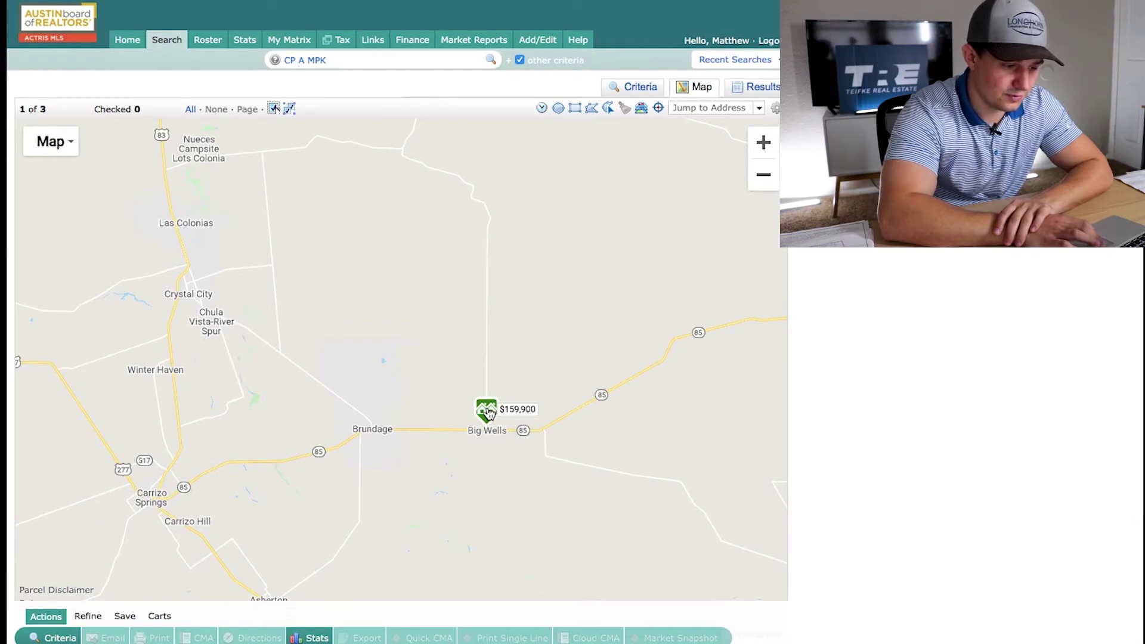
scroll(637, 333, "down", 1)
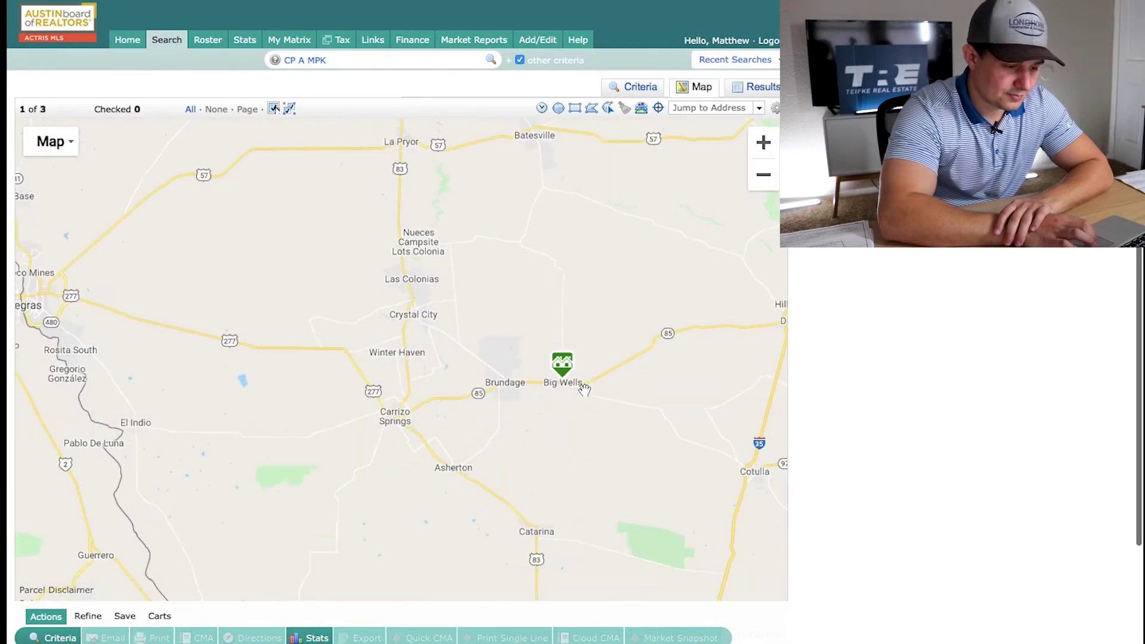
scroll(560, 388, "up", 1)
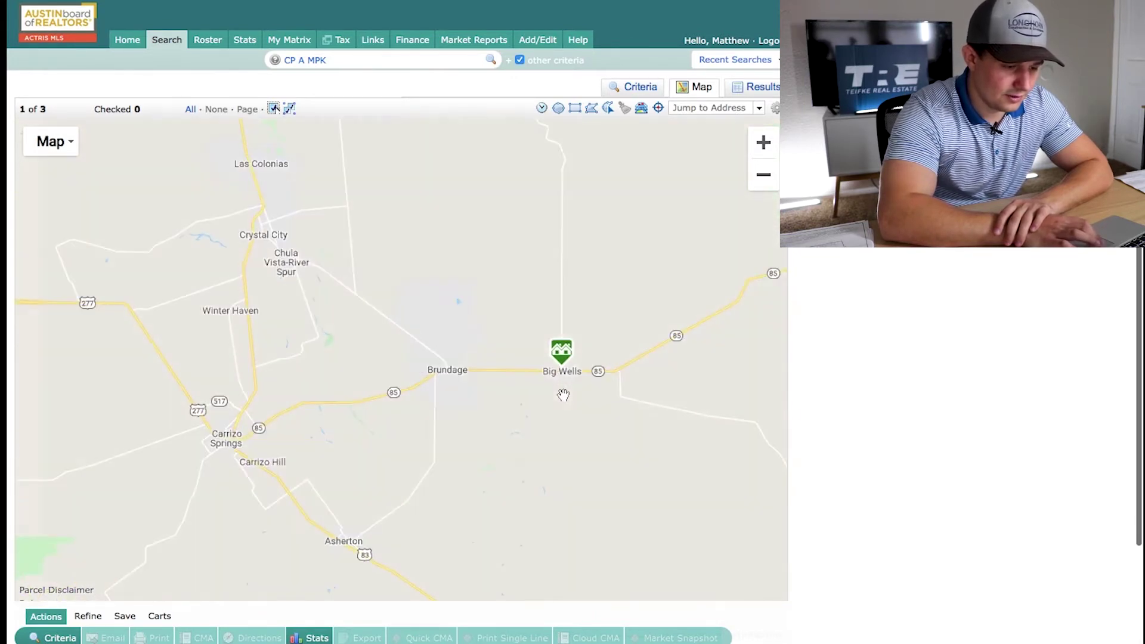
left_click(563, 349)
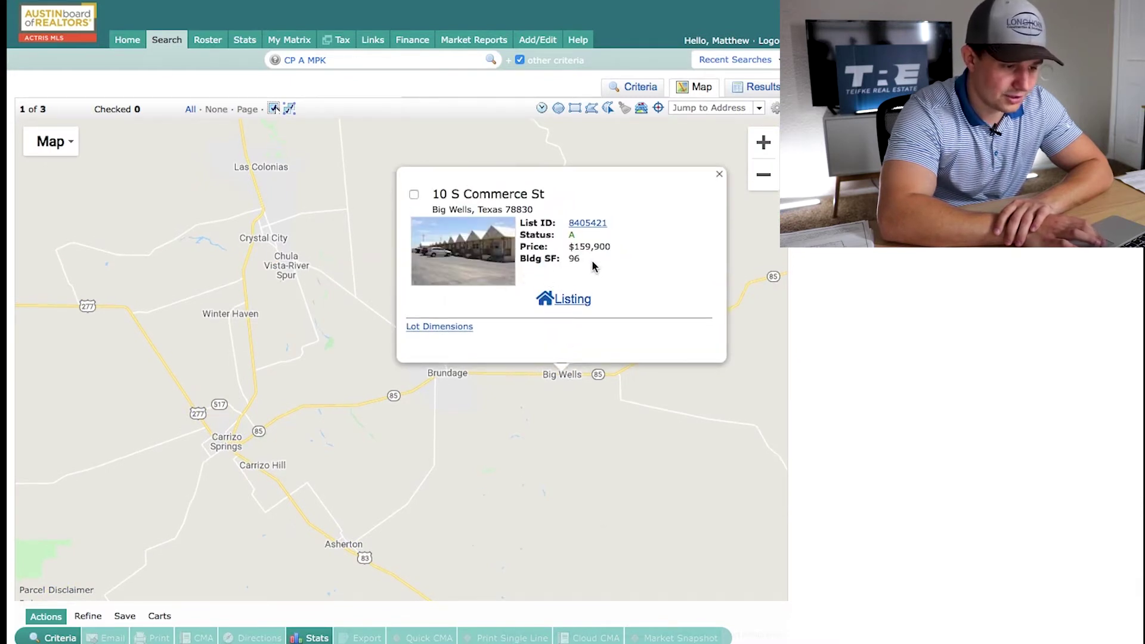
left_click(720, 177)
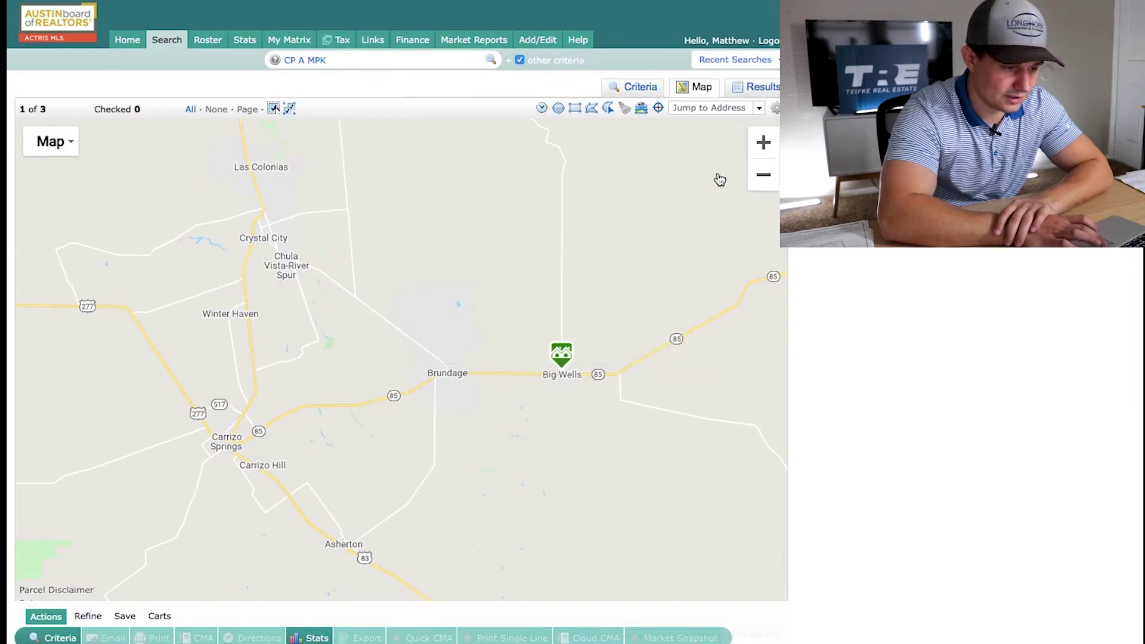
Pan north toward Marble Falls and open the Round Mountain listing's info card and full page
scroll(676, 173, "down", 2)
left_click_drag(676, 173, 614, 265)
left_click_drag(759, 191, 551, 302)
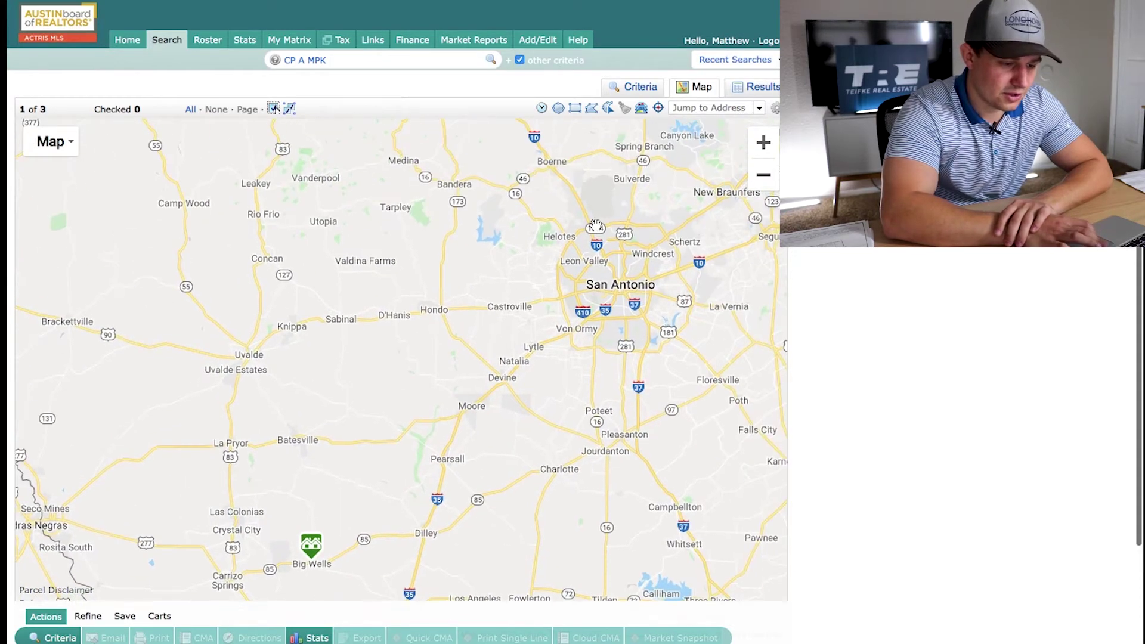
scroll(596, 226, "down", 1)
left_click_drag(622, 196, 567, 324)
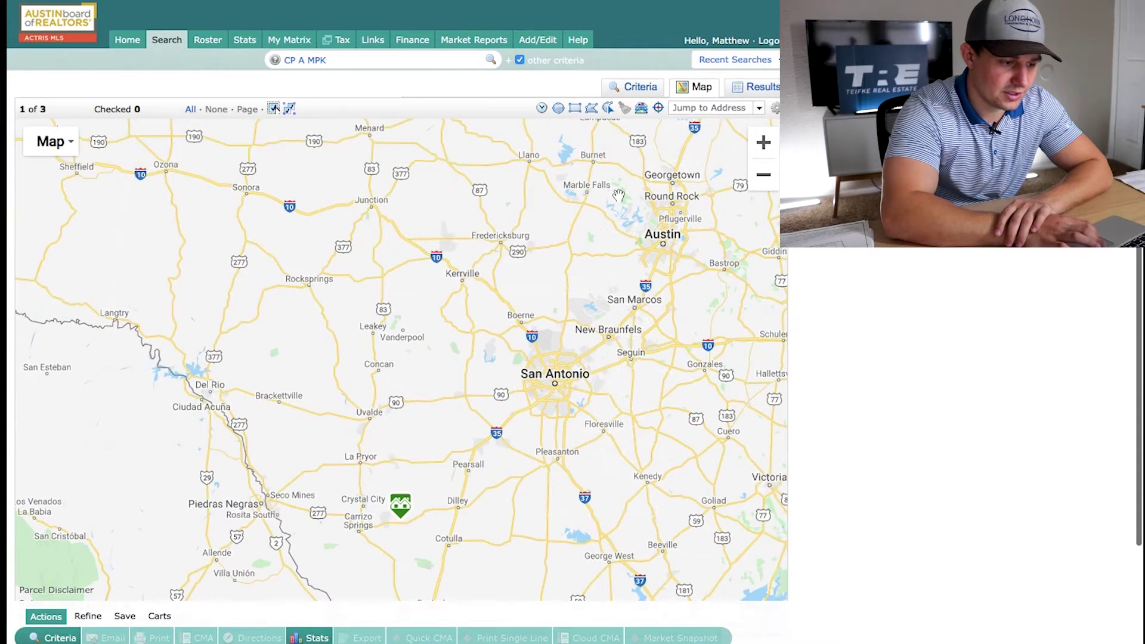
mouse_move(624, 203)
left_mouse_down()
mouse_move(595, 260)
mouse_move(499, 260)
mouse_move(513, 254)
left_mouse_up()
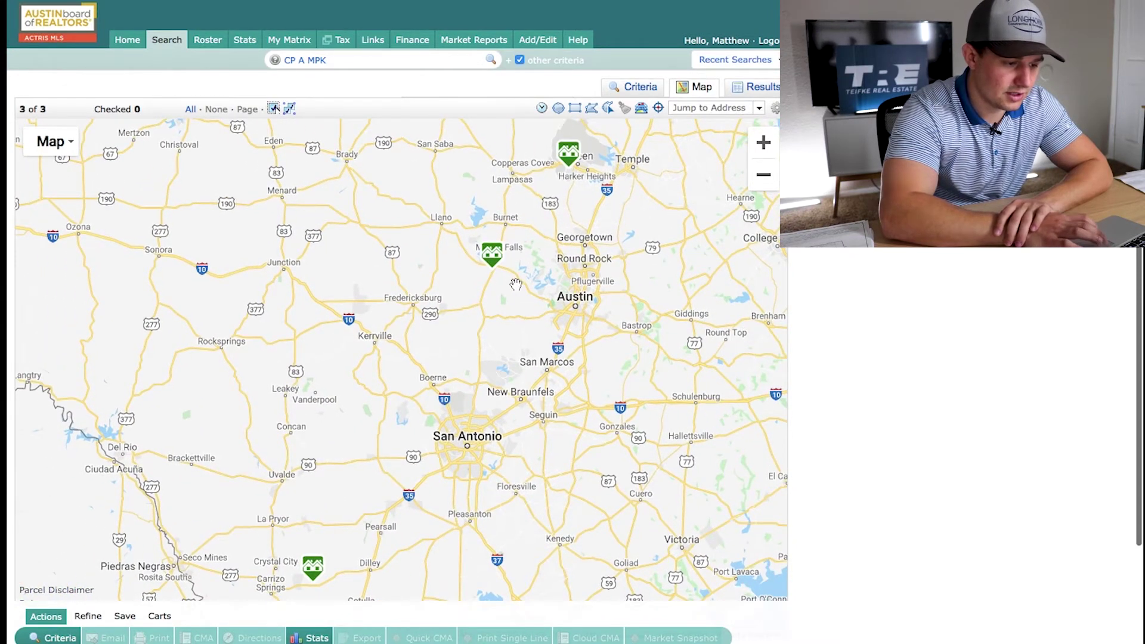
scroll(502, 277, "up", 1)
scroll(468, 251, "up", 2)
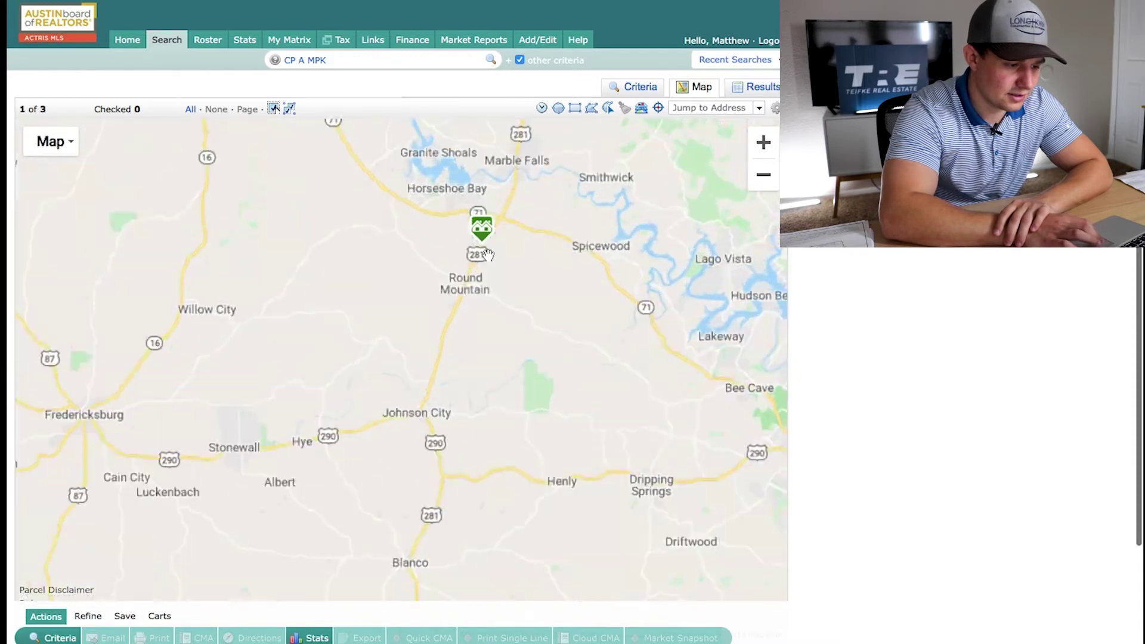
left_click(495, 218)
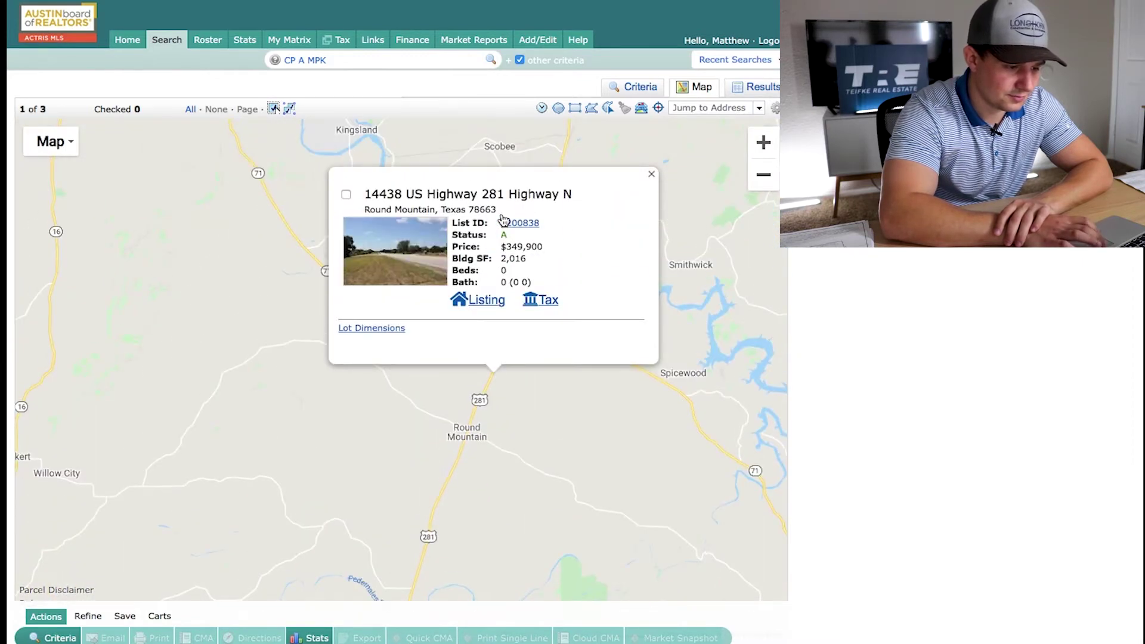
left_click(474, 301)
Scroll through the $349,900 Round Mountain listing's detail page and back to the top
scroll(679, 329, "down", 1)
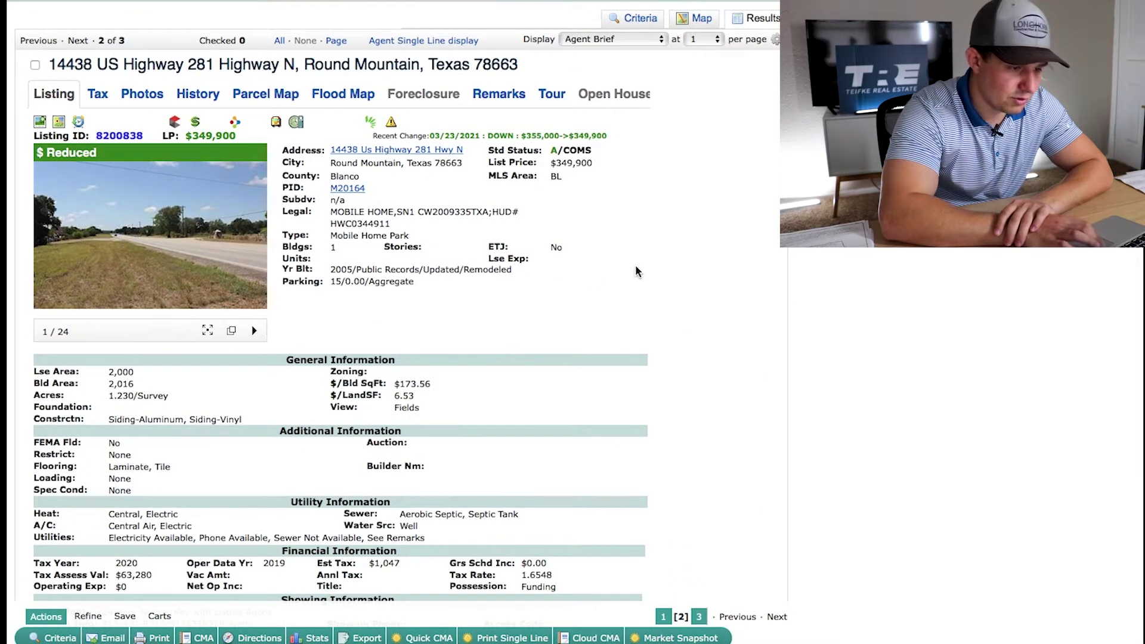
scroll(311, 277, "down", 3)
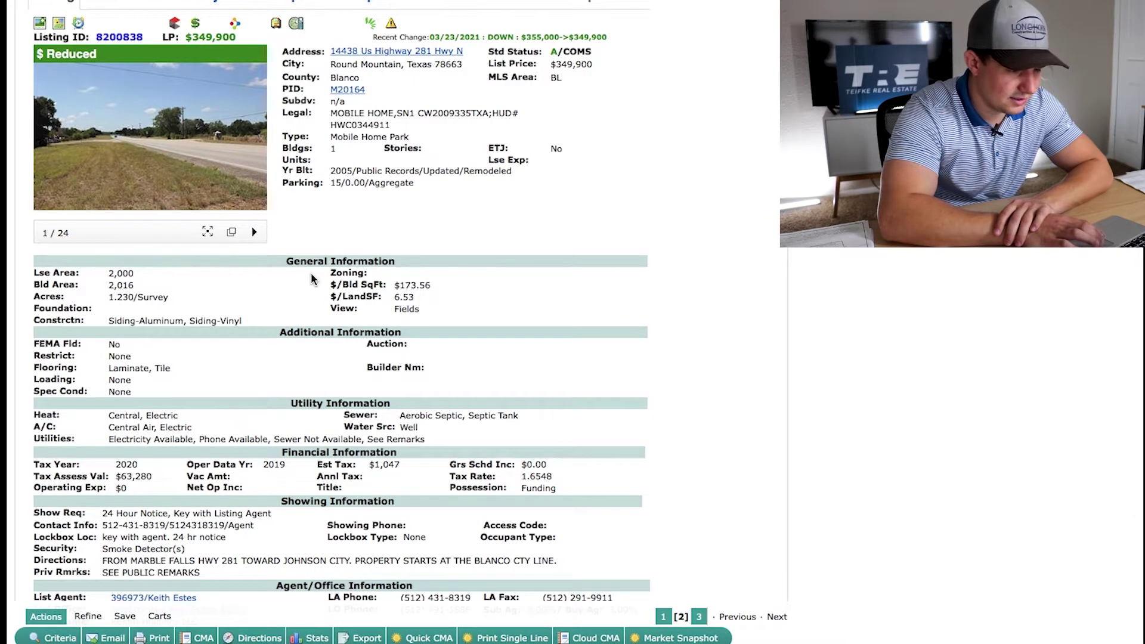
scroll(311, 277, "down", 5)
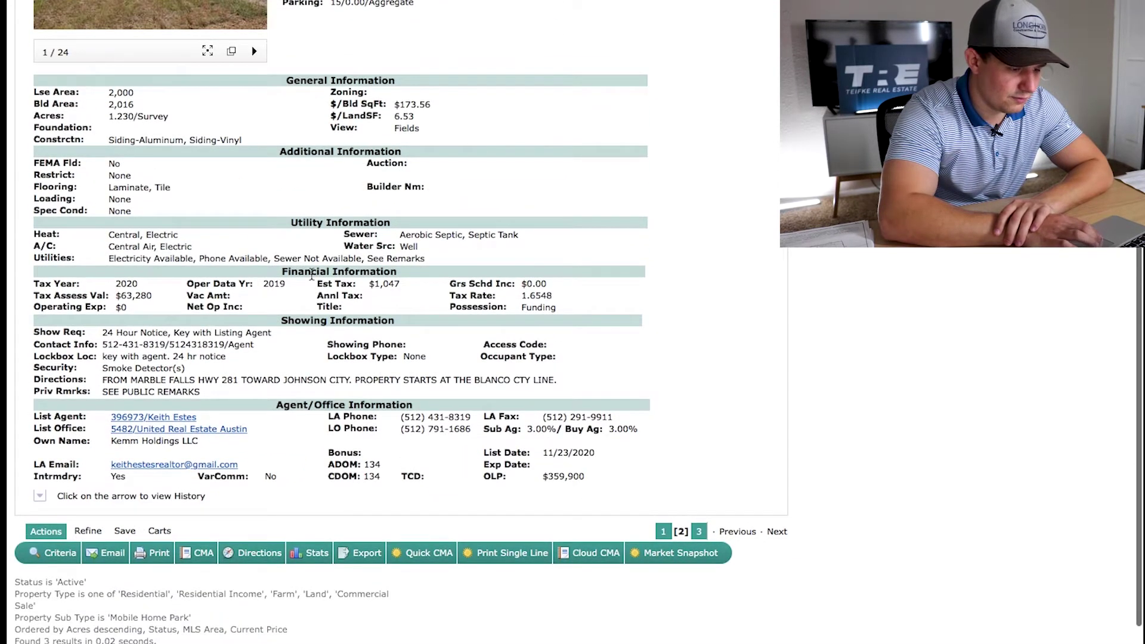
scroll(311, 275, "up", 1)
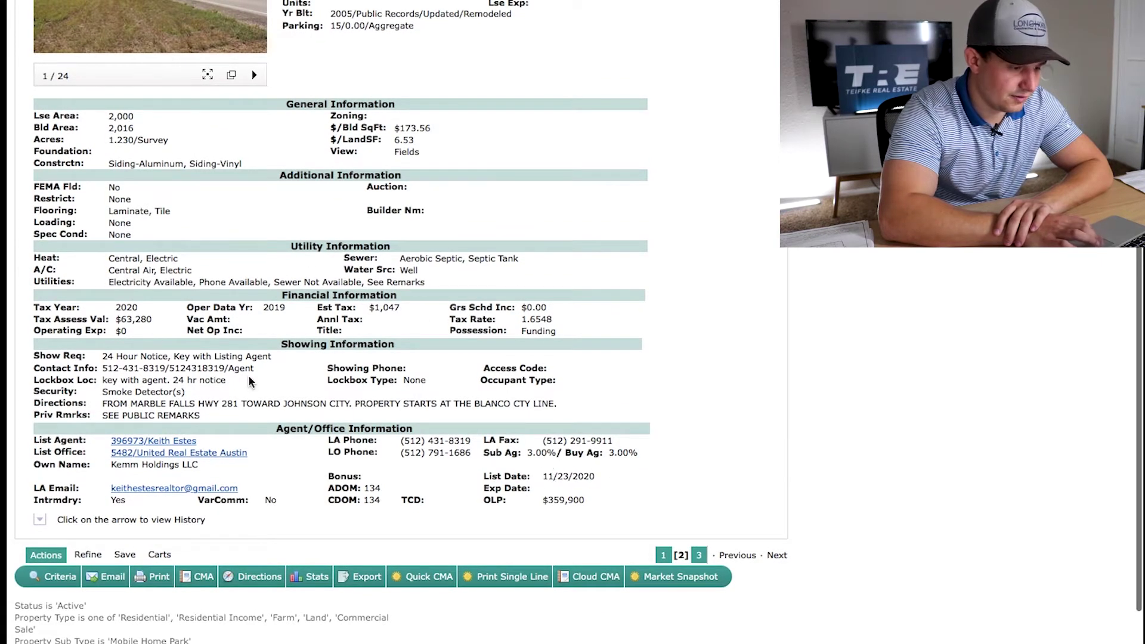
scroll(250, 381, "up", 1)
scroll(283, 396, "up", 5)
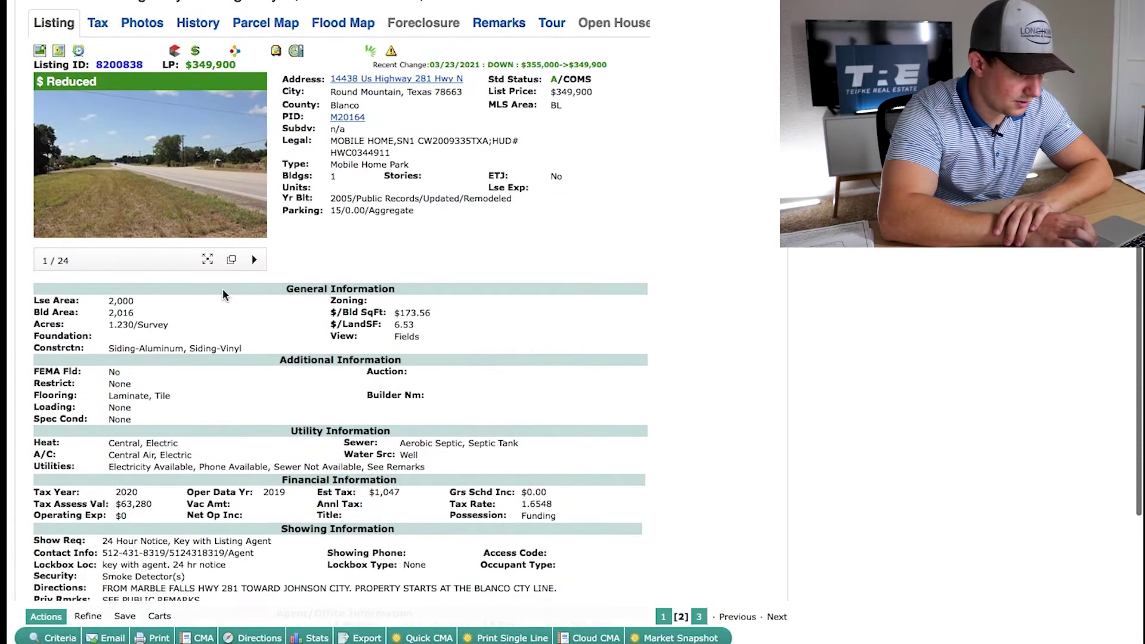
Page through the Round Mountain listing's enlarged photos to the 24/24 survey plat, then close the viewer
left_click(205, 261)
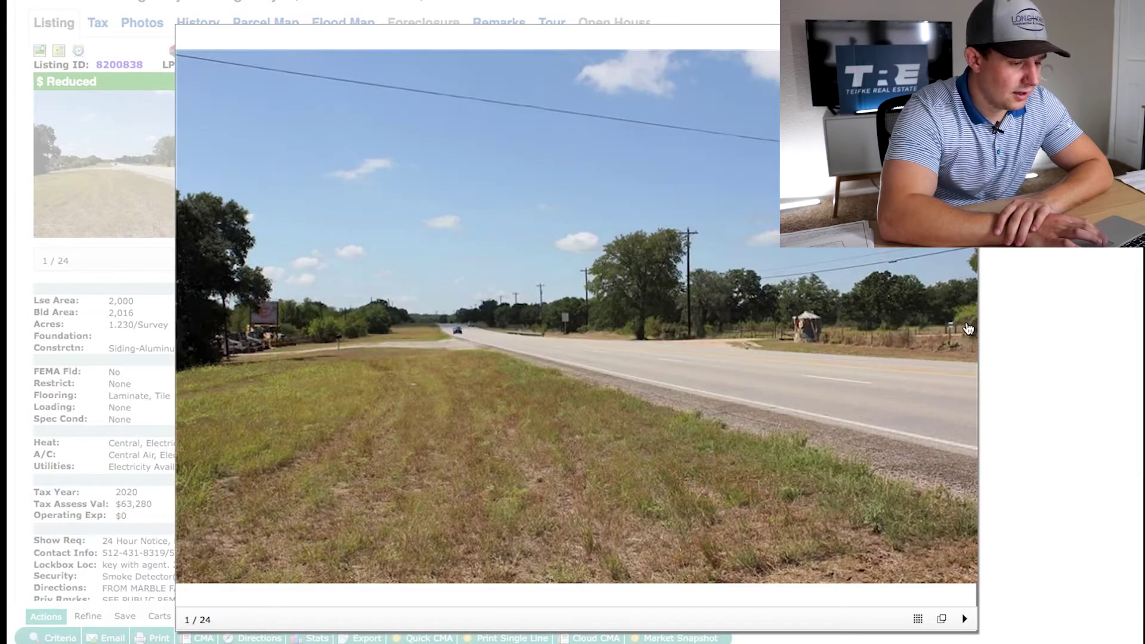
left_click(964, 329)
left_click(964, 329)
left_click(963, 328)
left_click(963, 328)
left_click(965, 330)
left_click(964, 330)
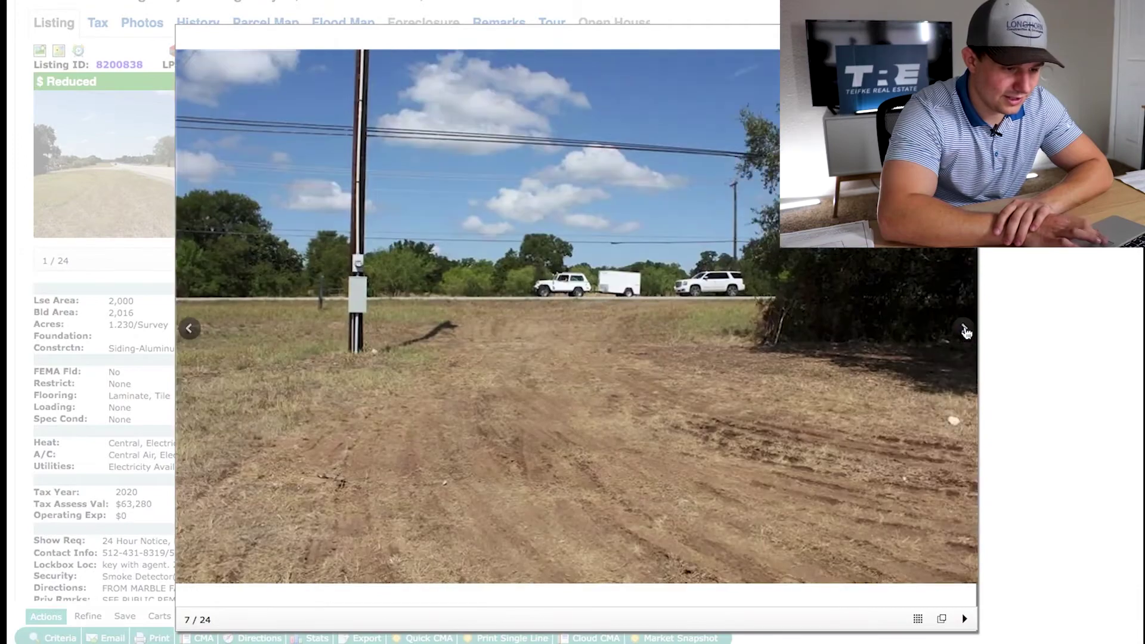
left_click(964, 330)
left_click(964, 330)
left_click(965, 329)
left_click(964, 330)
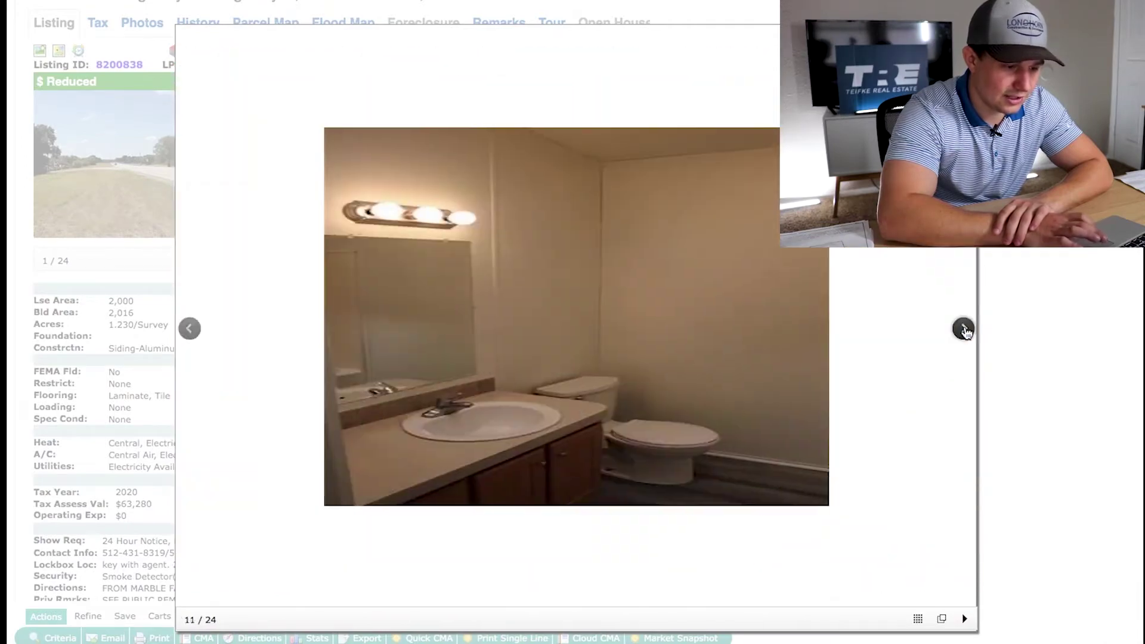
left_click(965, 329)
left_click(964, 330)
left_click(965, 330)
left_click(965, 330)
left_click(964, 329)
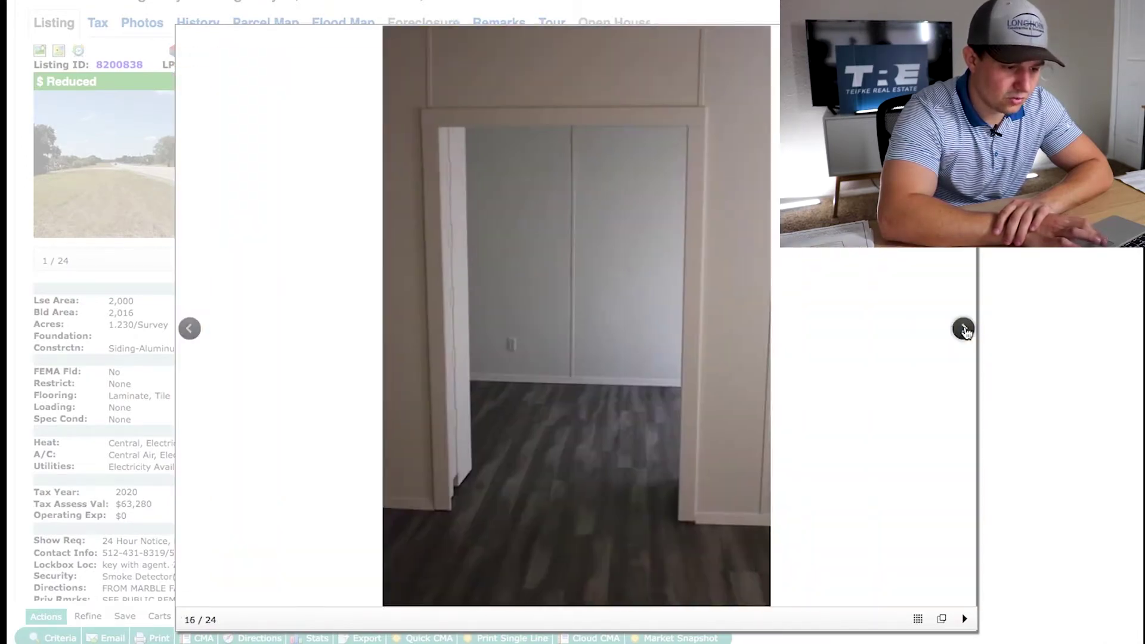
left_click(964, 330)
left_click(964, 329)
left_click(964, 330)
left_click(964, 330)
left_click(964, 330)
left_click(965, 330)
left_click(965, 330)
left_click(964, 330)
left_click(964, 330)
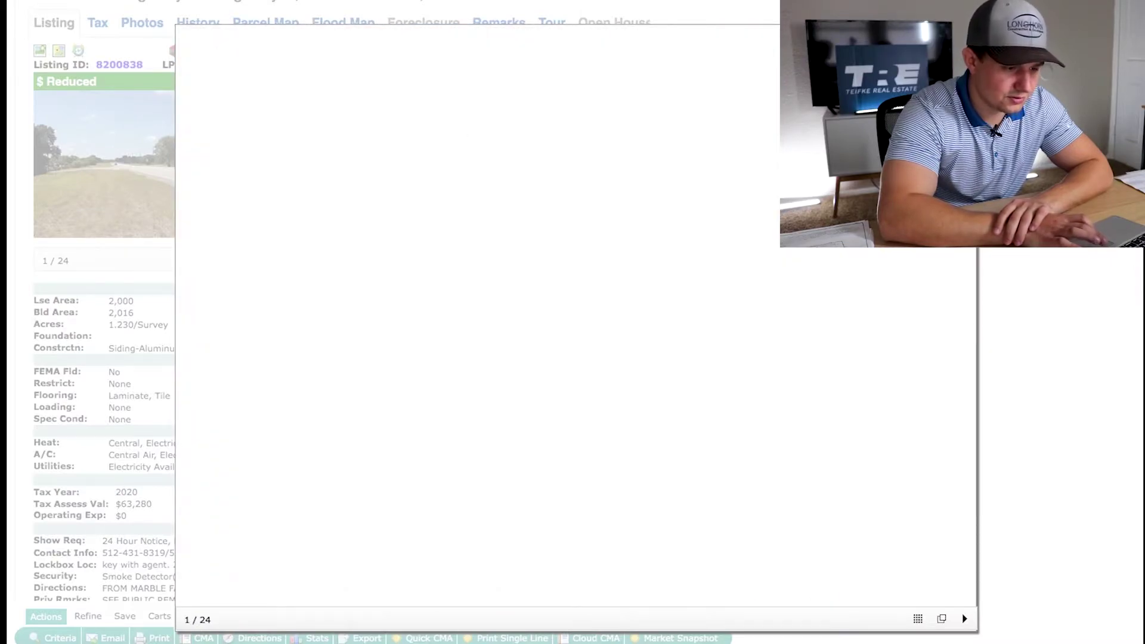
left_click(188, 329)
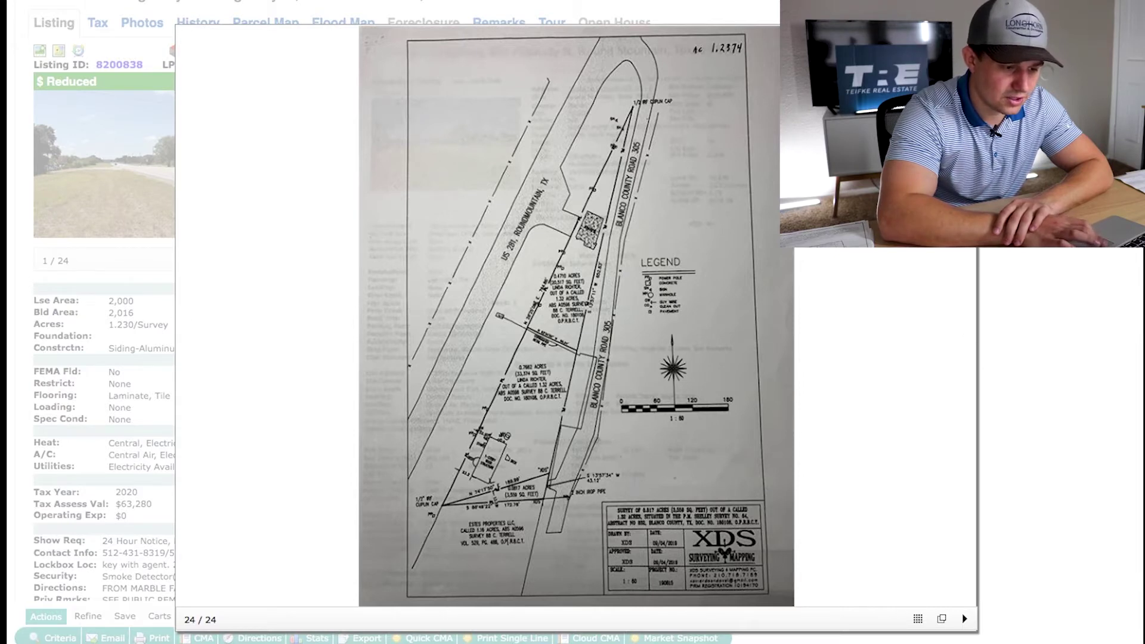
key("Escape")
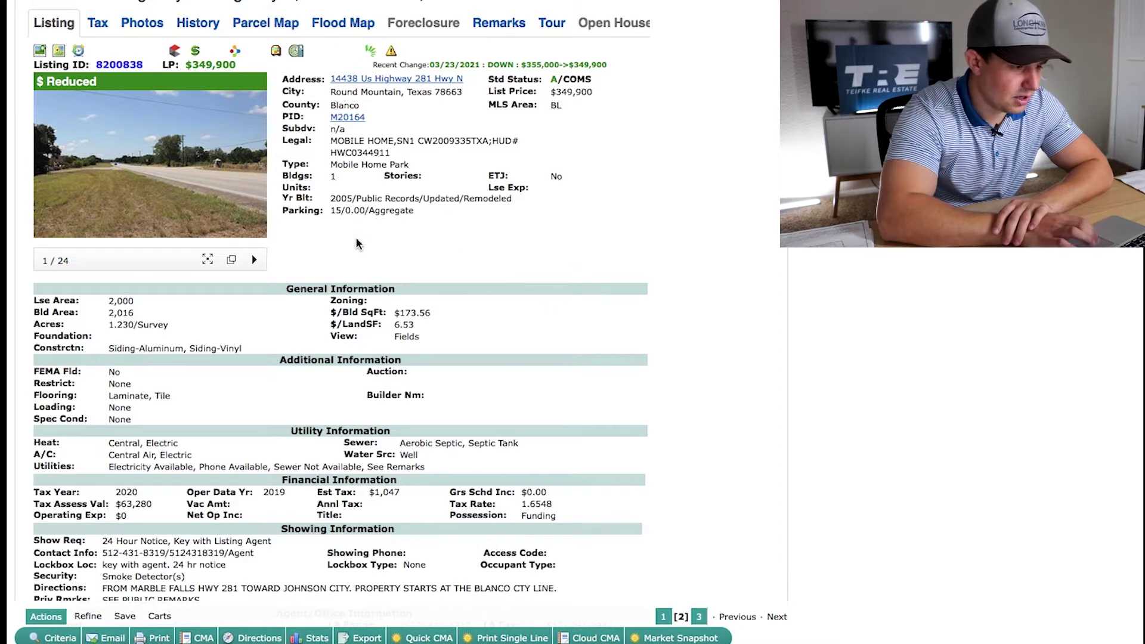
Scroll through the listing details, highlighting and then clearing the building area and Acres values
scroll(789, 255, "down", 4)
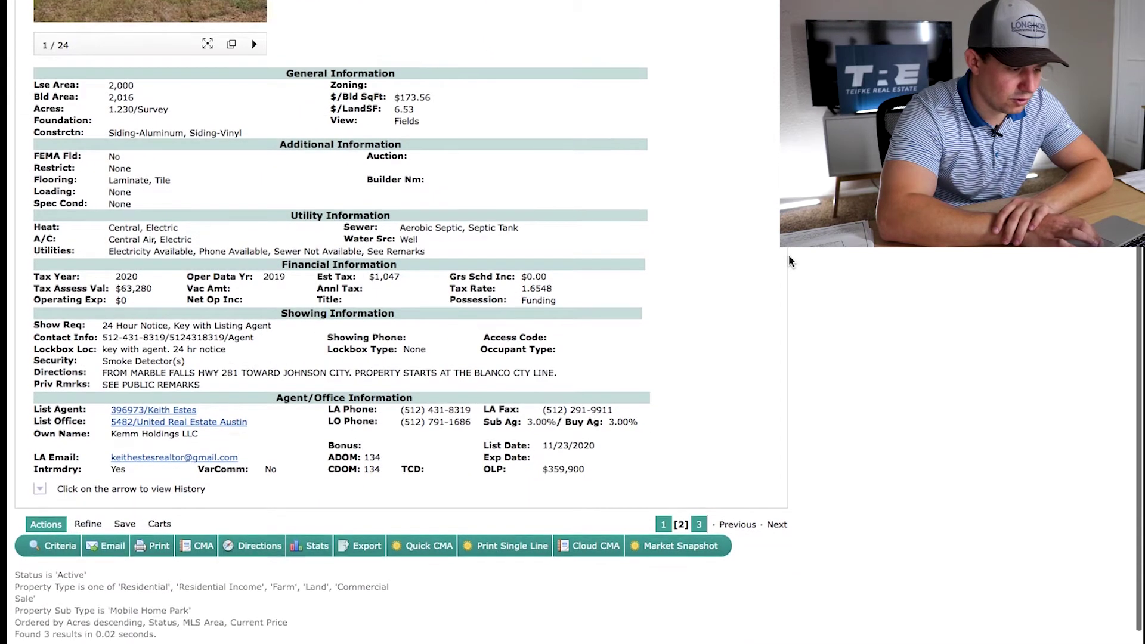
scroll(203, 307, "up", 2)
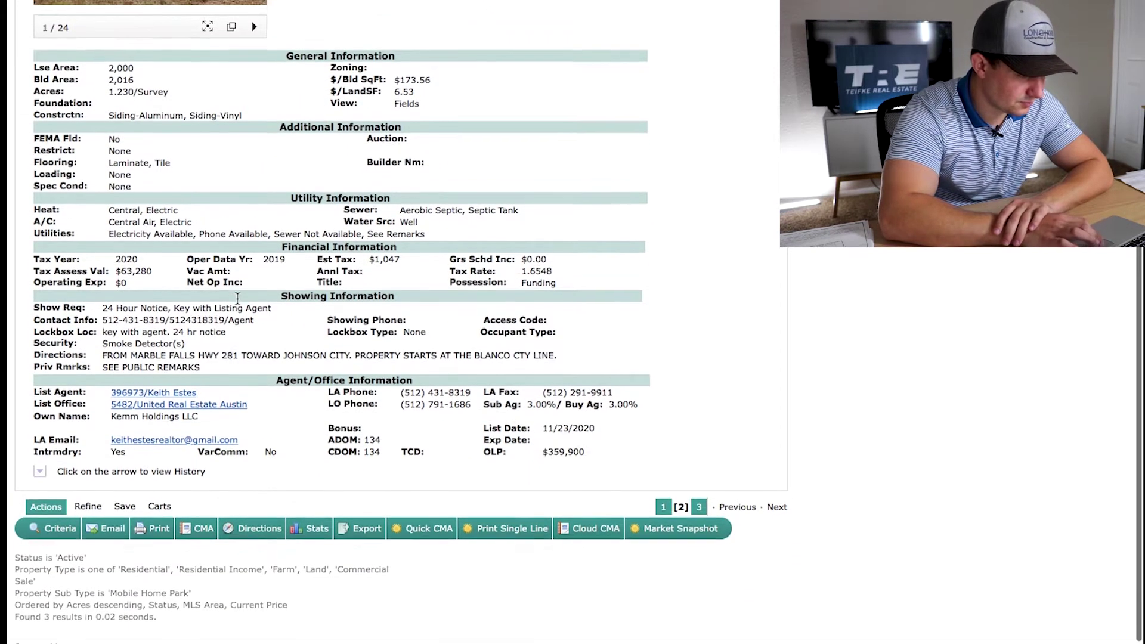
scroll(237, 300, "up", 1)
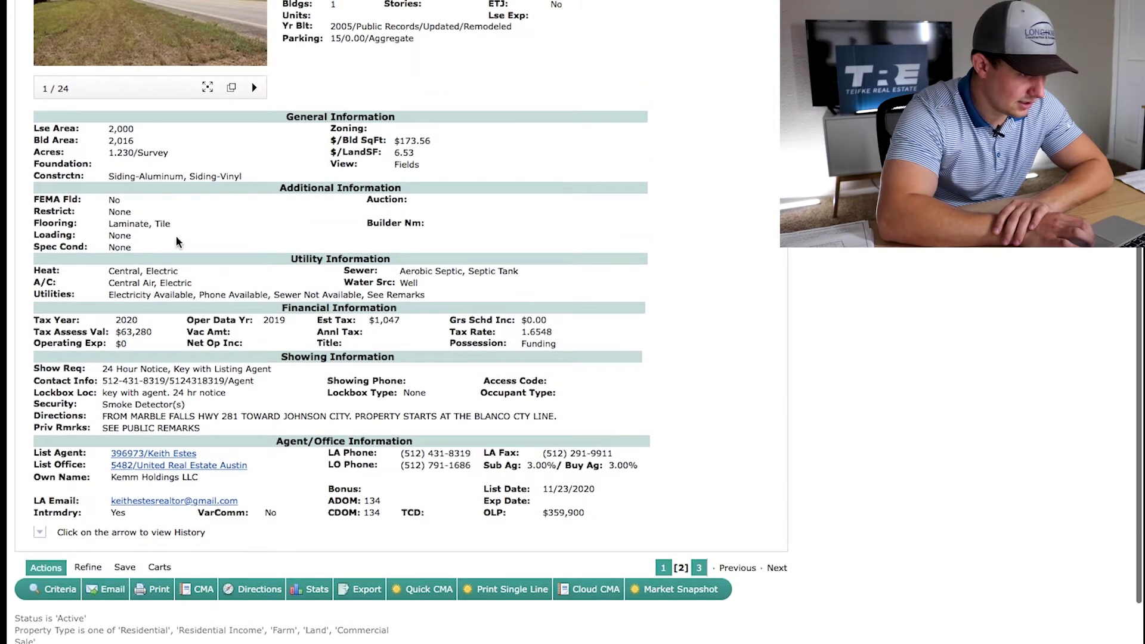
scroll(179, 196, "up", 1)
left_click_drag(140, 160, 95, 161)
left_click(298, 243)
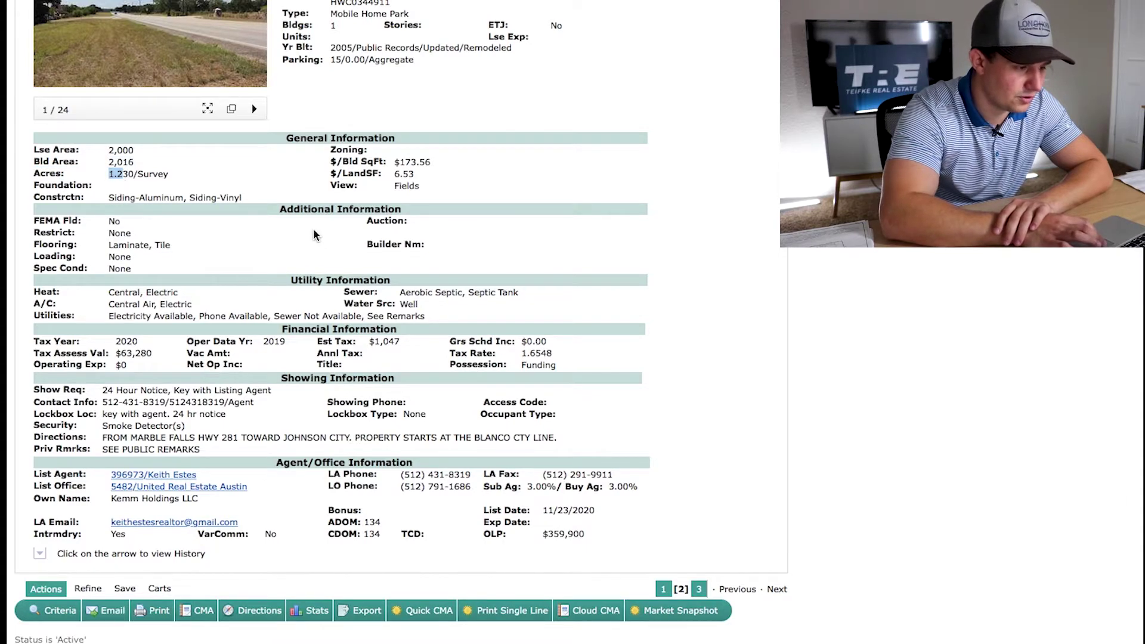
left_click(320, 233)
Highlight the listing's acreage value and switch the search results to the map view
scroll(320, 233, "down", 1)
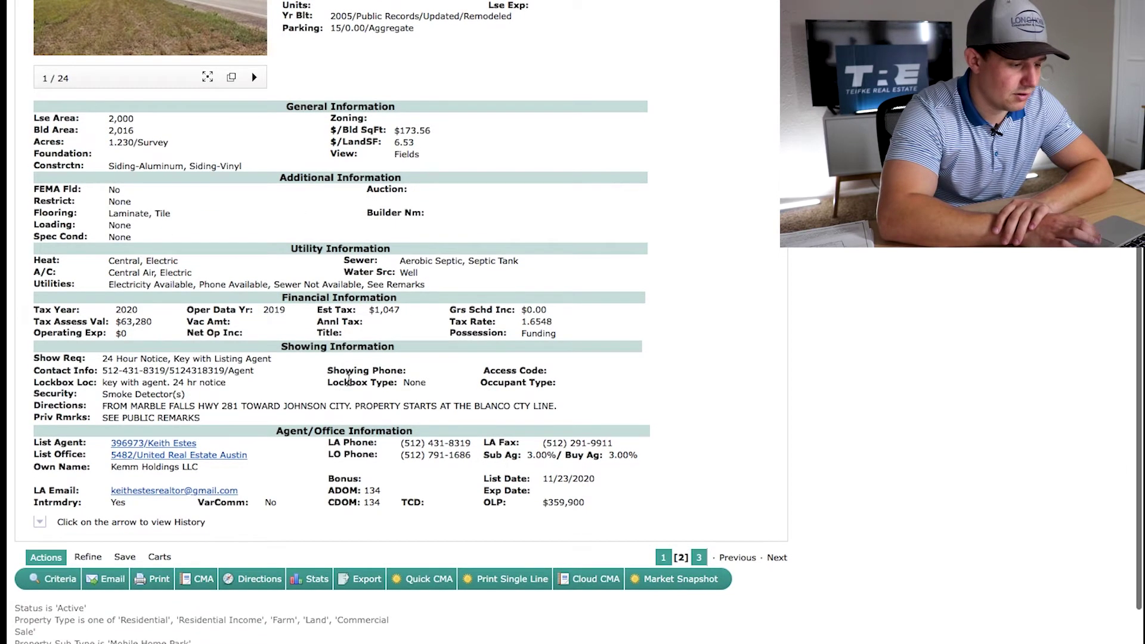
scroll(453, 379, "up", 8)
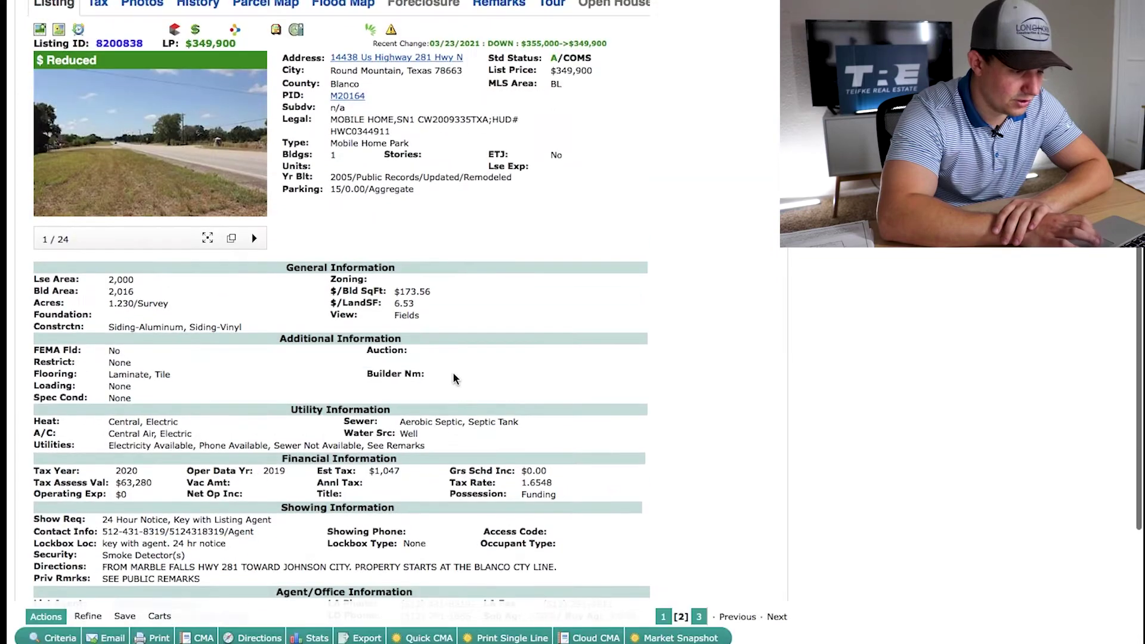
scroll(453, 378, "down", 9)
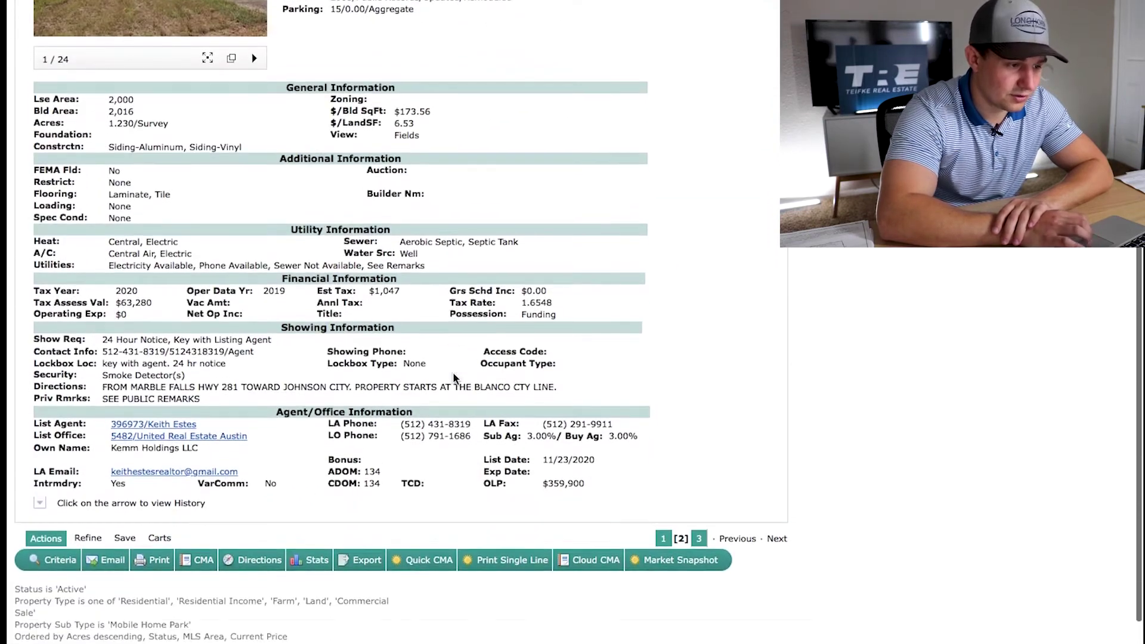
scroll(716, 362, "up", 12)
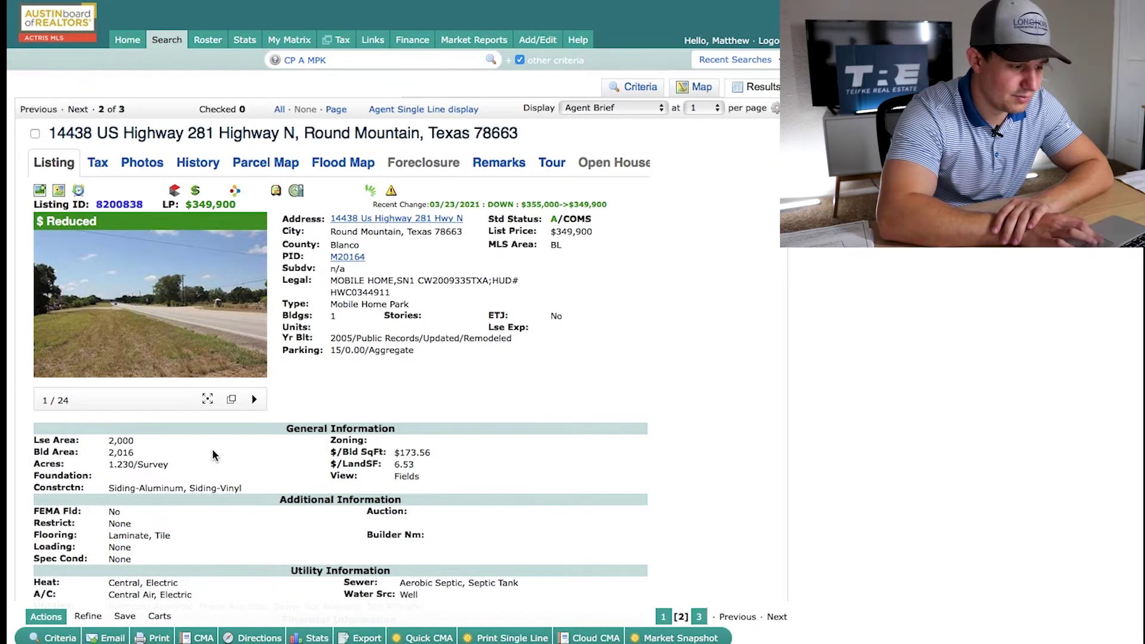
left_click_drag(107, 468, 144, 468)
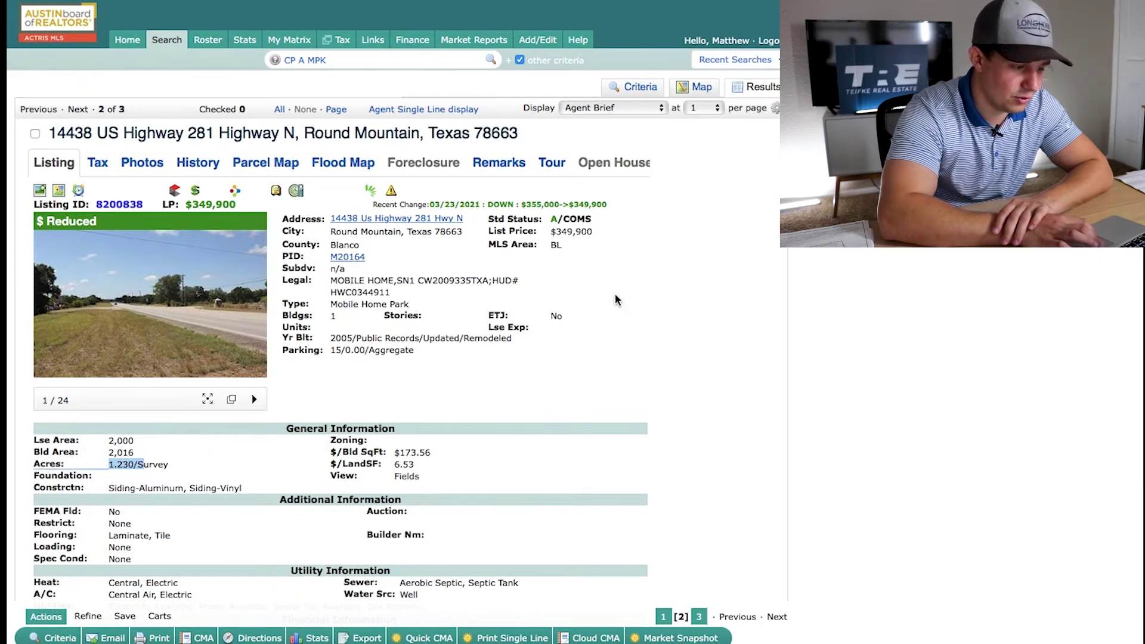
left_click(699, 88)
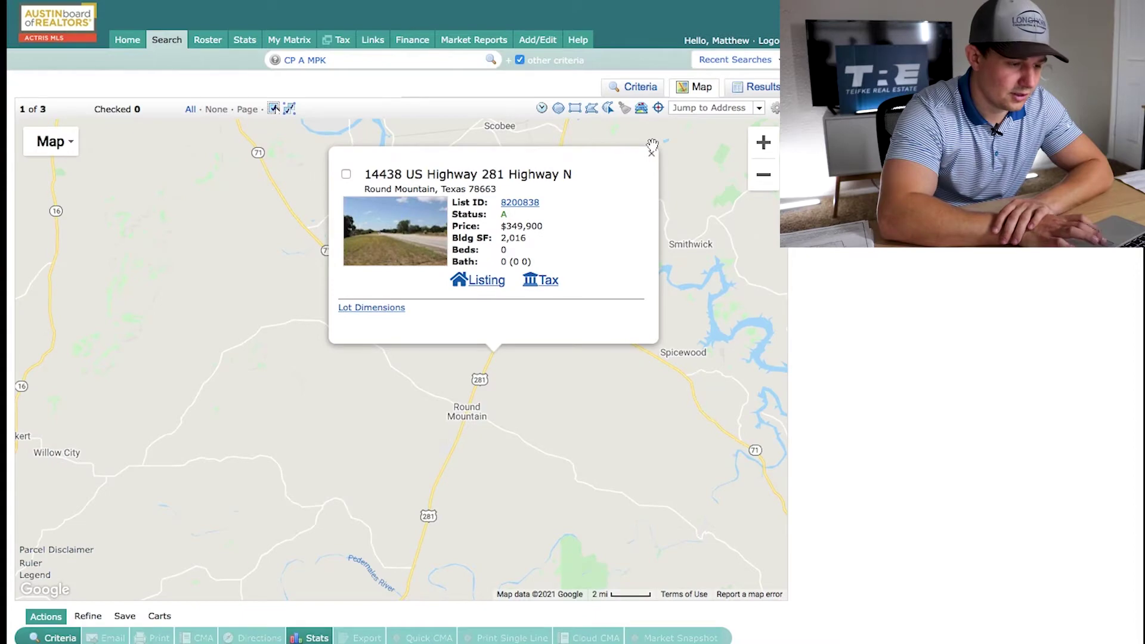
left_click(651, 152)
scroll(598, 158, "down", 3)
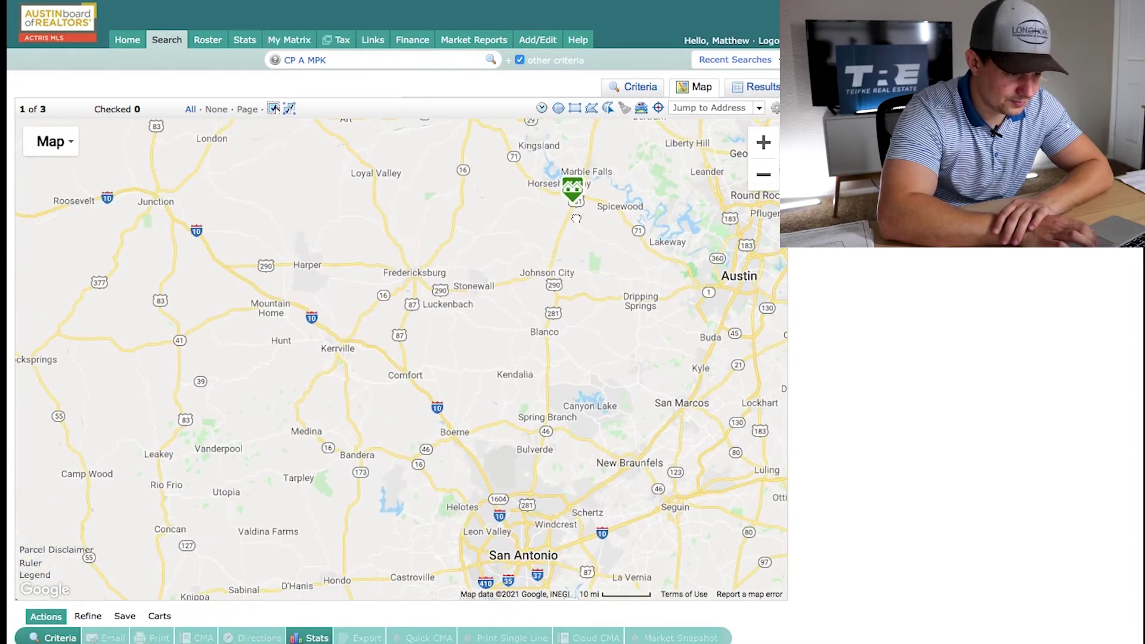
left_click_drag(583, 209, 495, 261)
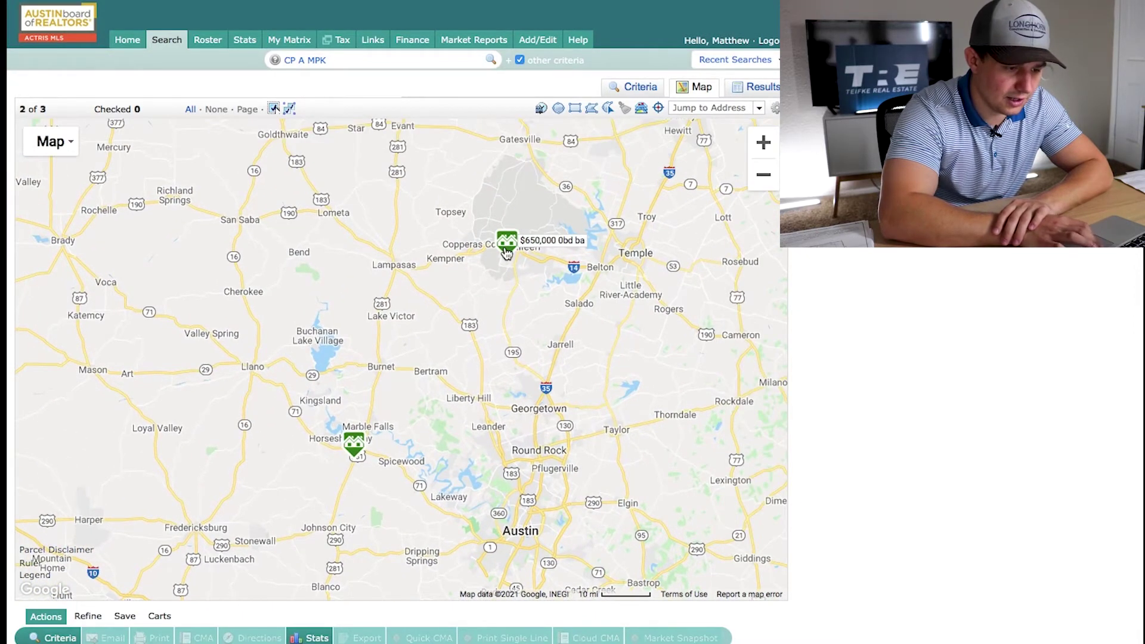
left_click(506, 251)
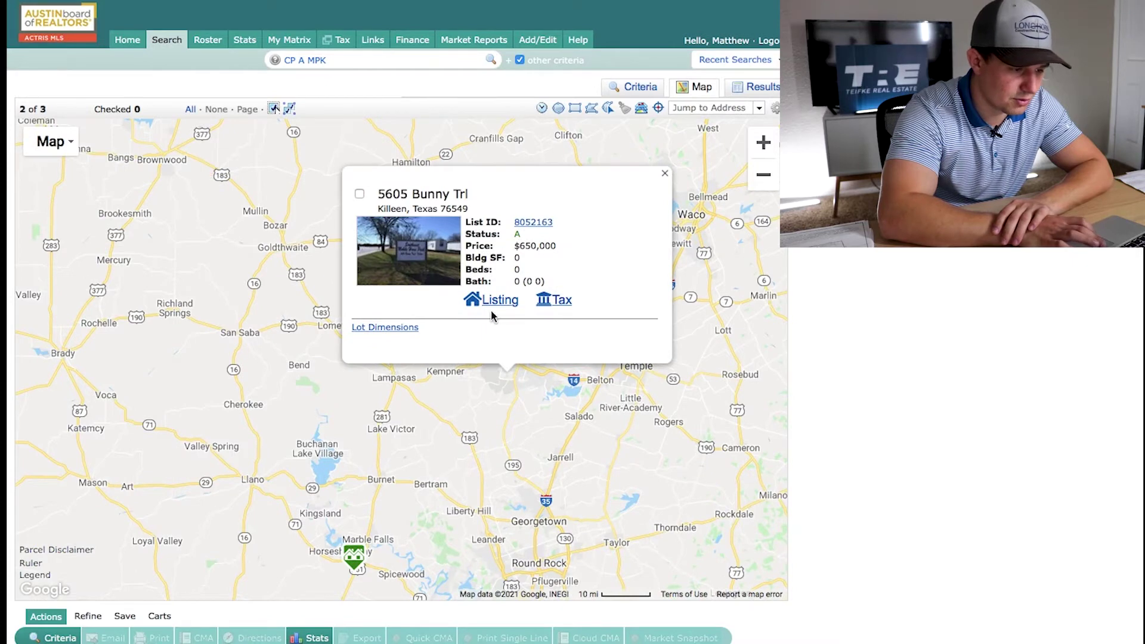
left_click(493, 310)
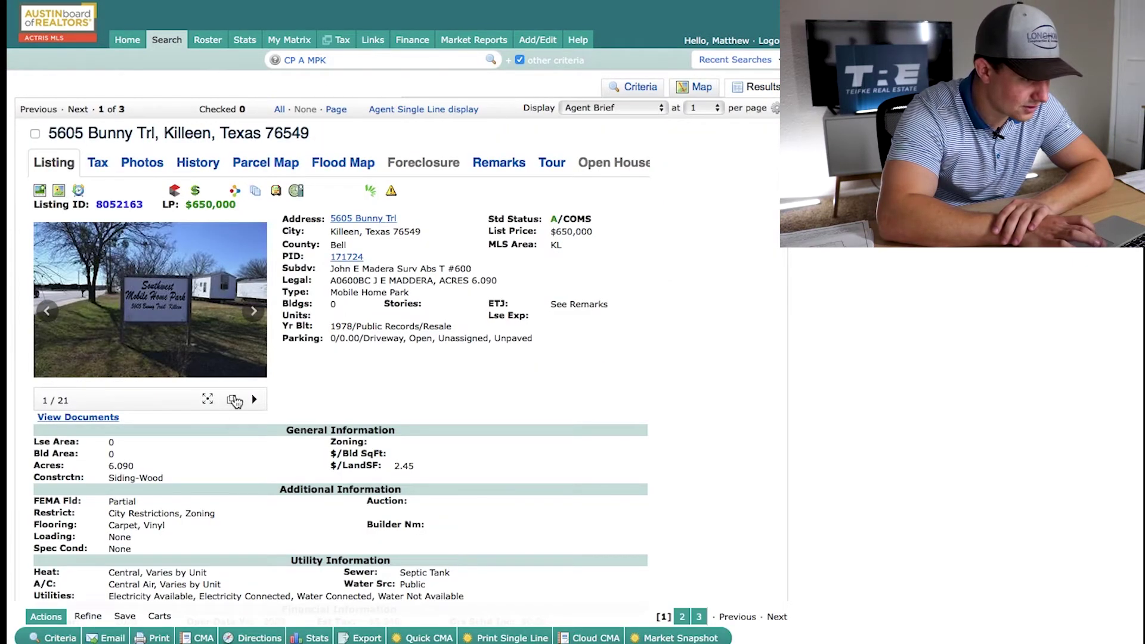
Scroll through the Killeen listing's details and enlarge its first photo
scroll(682, 316, "down", 2)
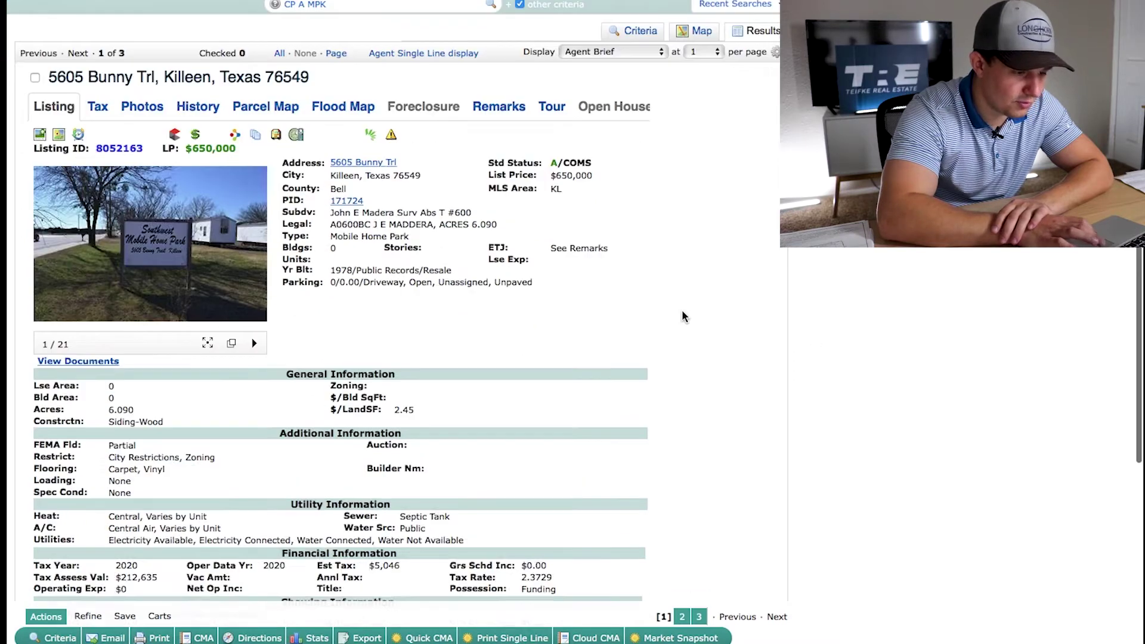
scroll(682, 316, "down", 6)
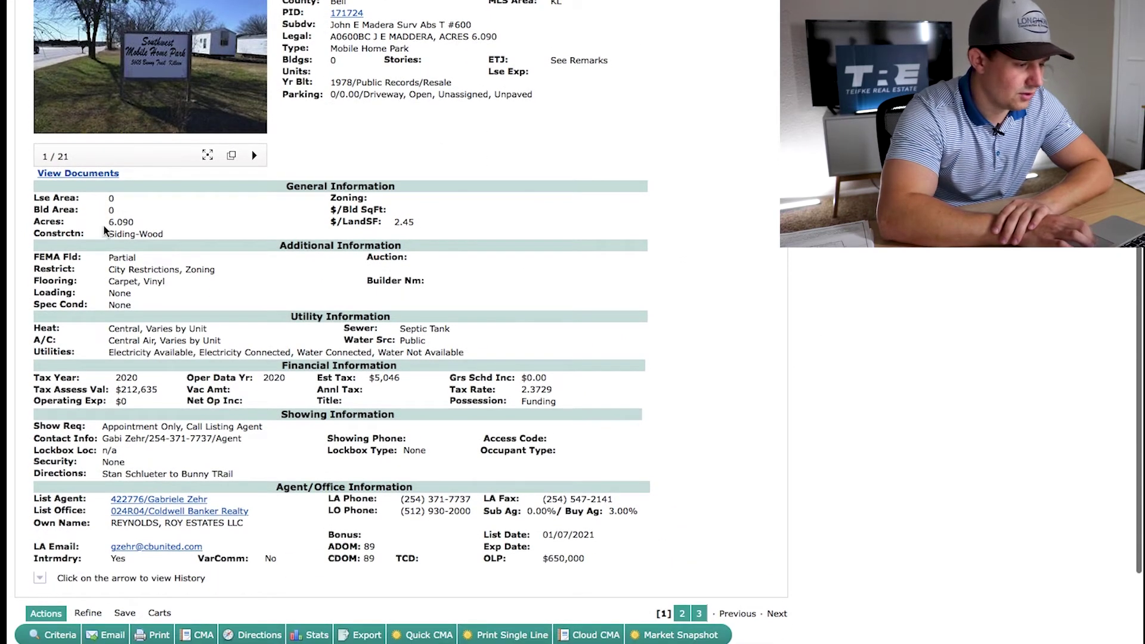
scroll(309, 404, "down", 2)
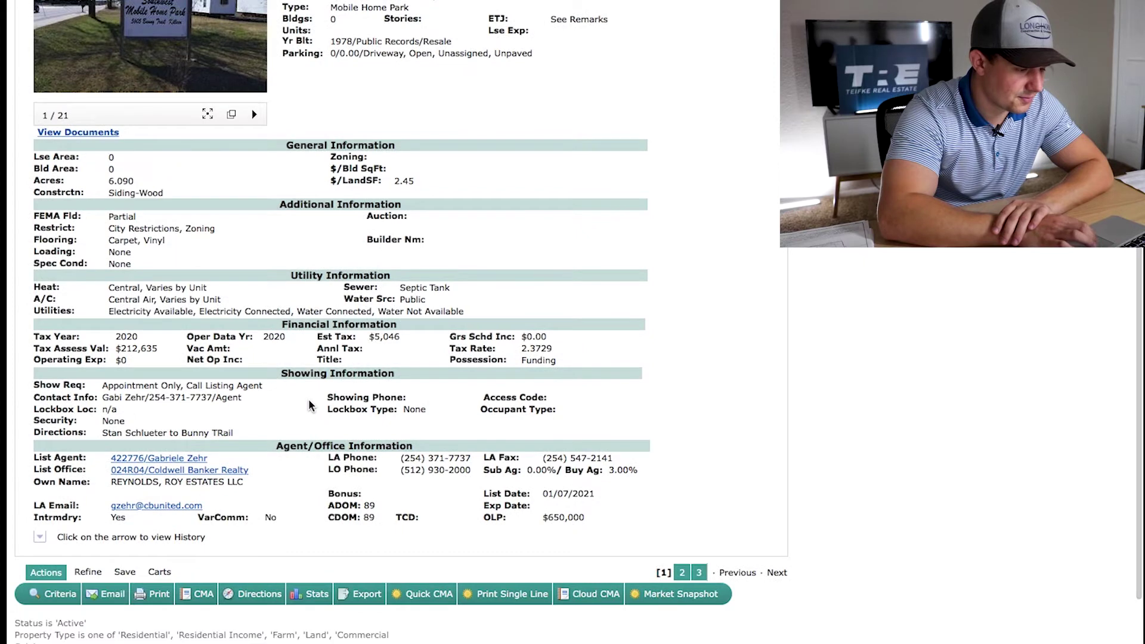
scroll(309, 406, "up", 1)
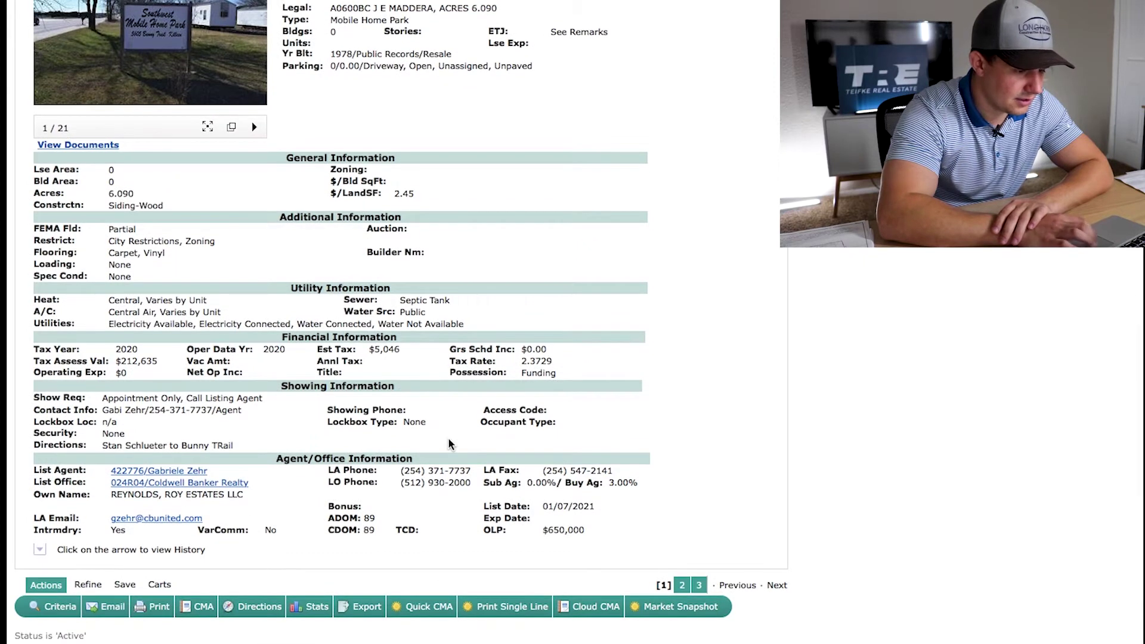
scroll(450, 444, "up", 4)
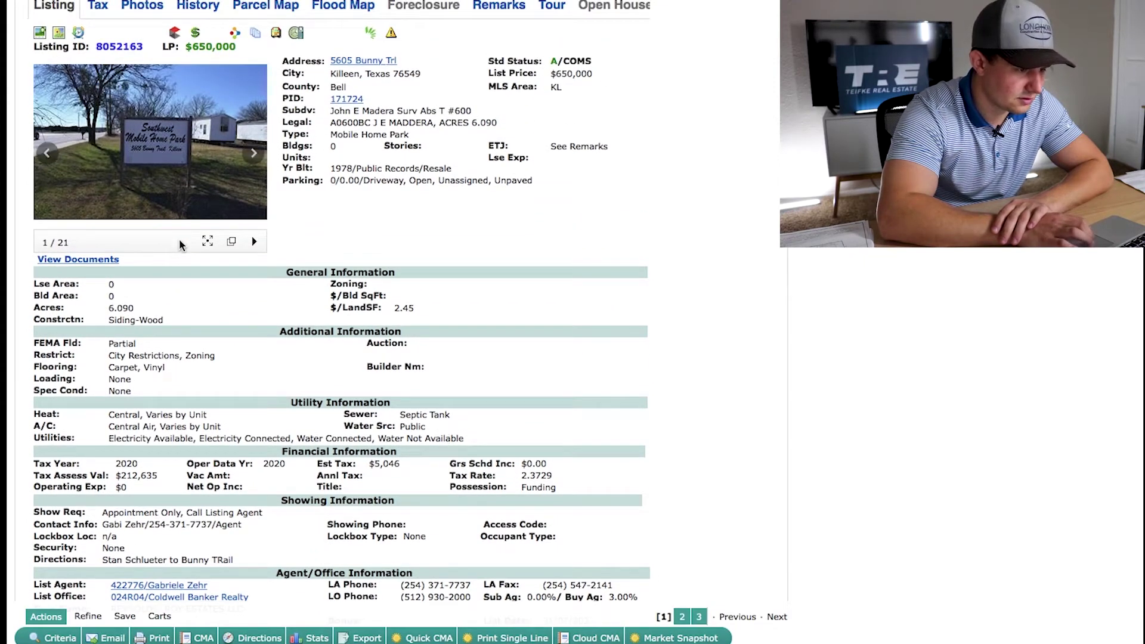
left_click(207, 241)
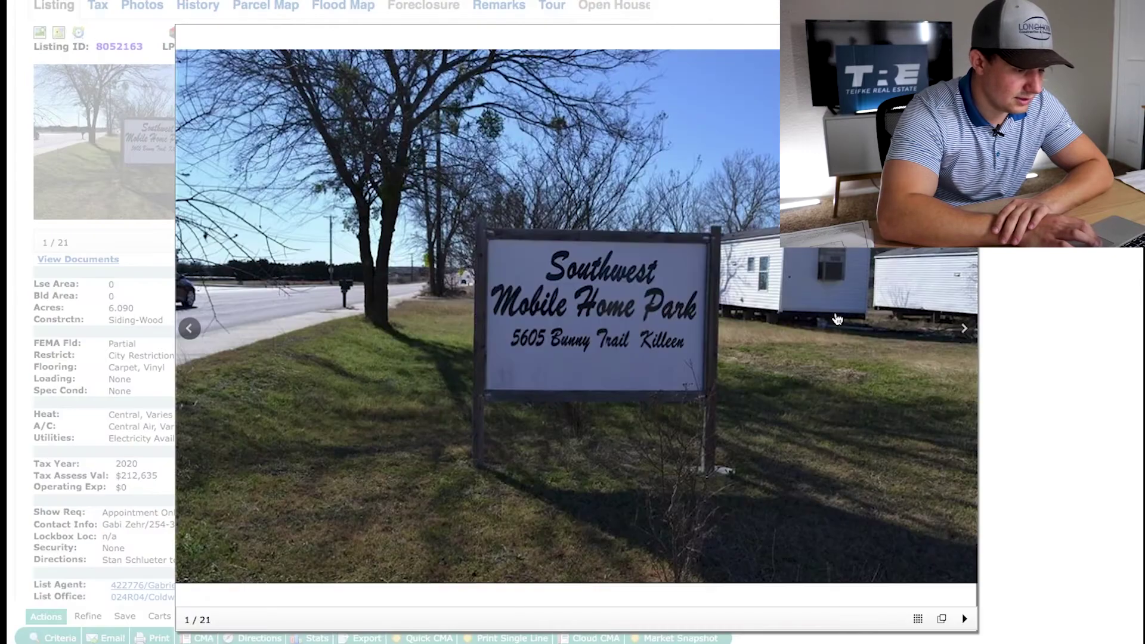
Page through the Killeen listing's photos one by one, then close the enlarged photo viewer
left_click(964, 331)
left_click(964, 331)
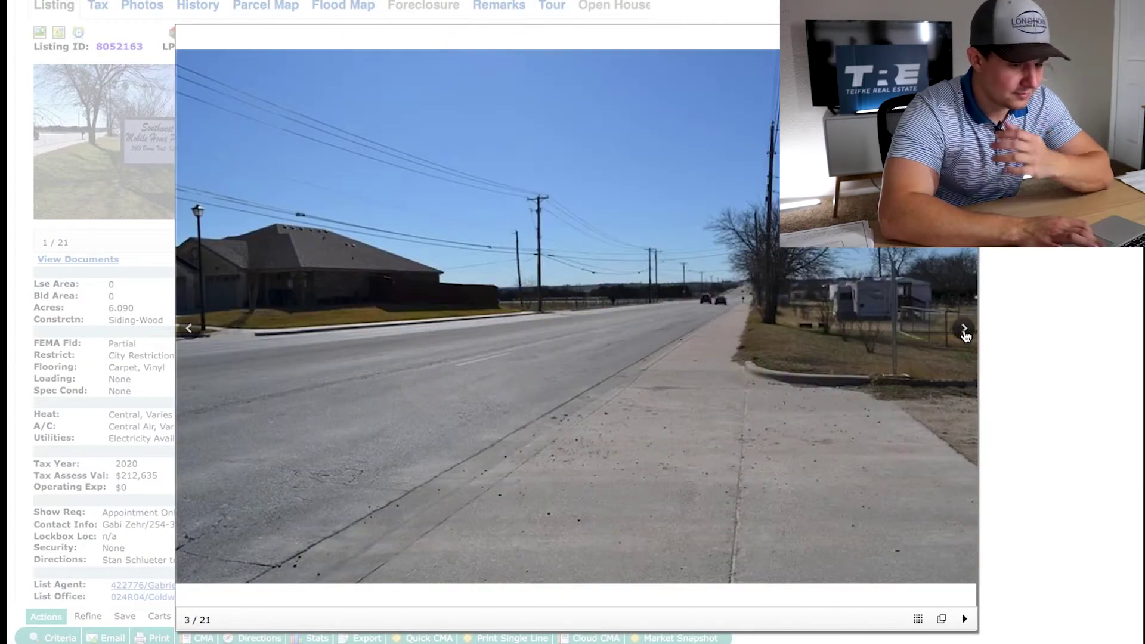
left_click(965, 331)
left_click(964, 331)
left_click(964, 331)
left_click(965, 331)
left_click(964, 331)
left_click(965, 331)
left_click(964, 331)
left_click(964, 331)
left_click(964, 331)
left_click(965, 331)
left_click(964, 331)
left_click(964, 330)
left_click(965, 331)
left_click(964, 332)
left_click(964, 332)
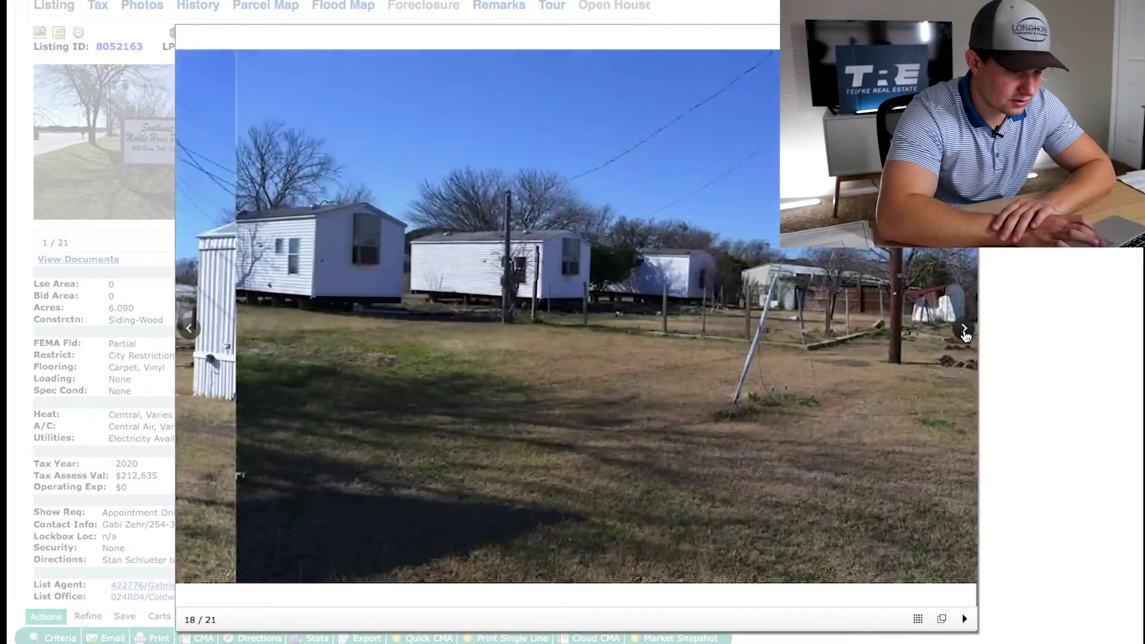
left_click(964, 331)
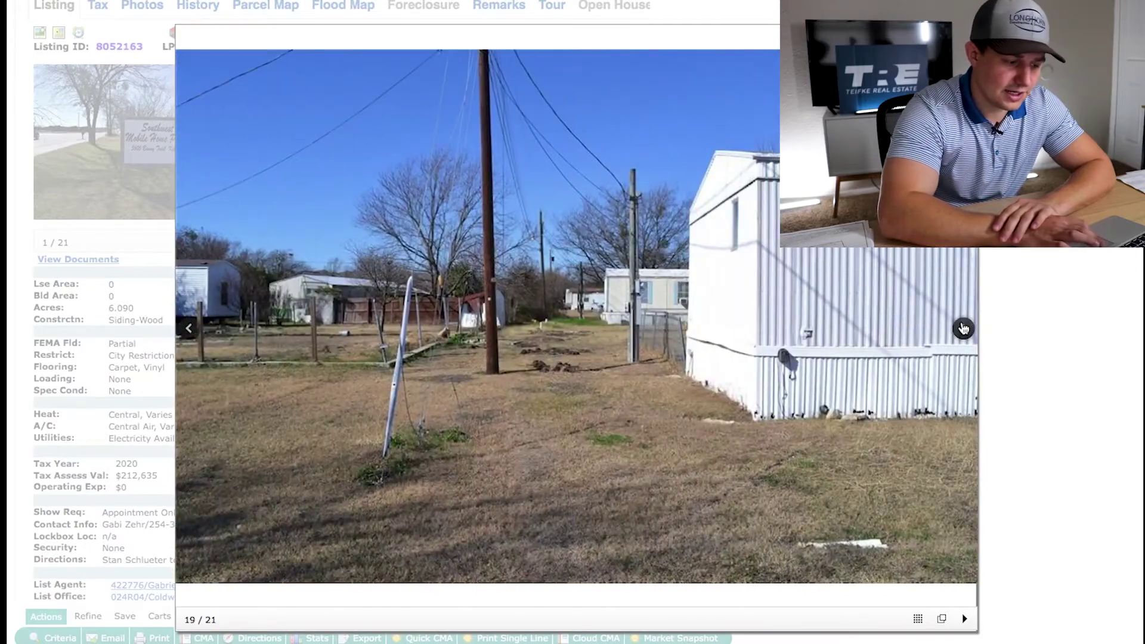
left_click(964, 328)
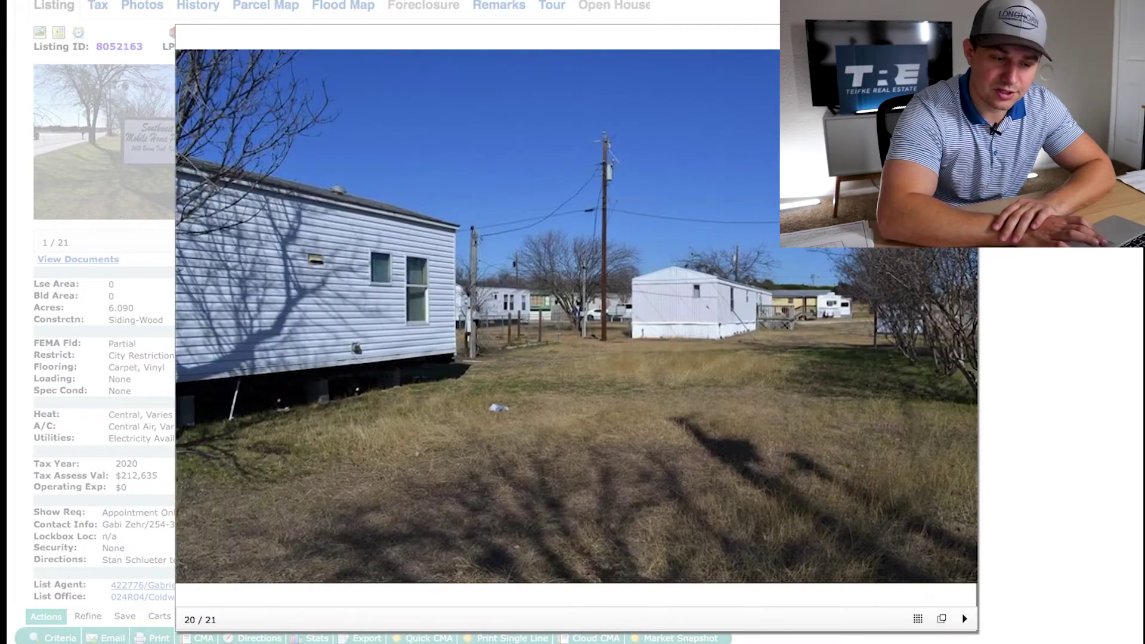
key("Escape")
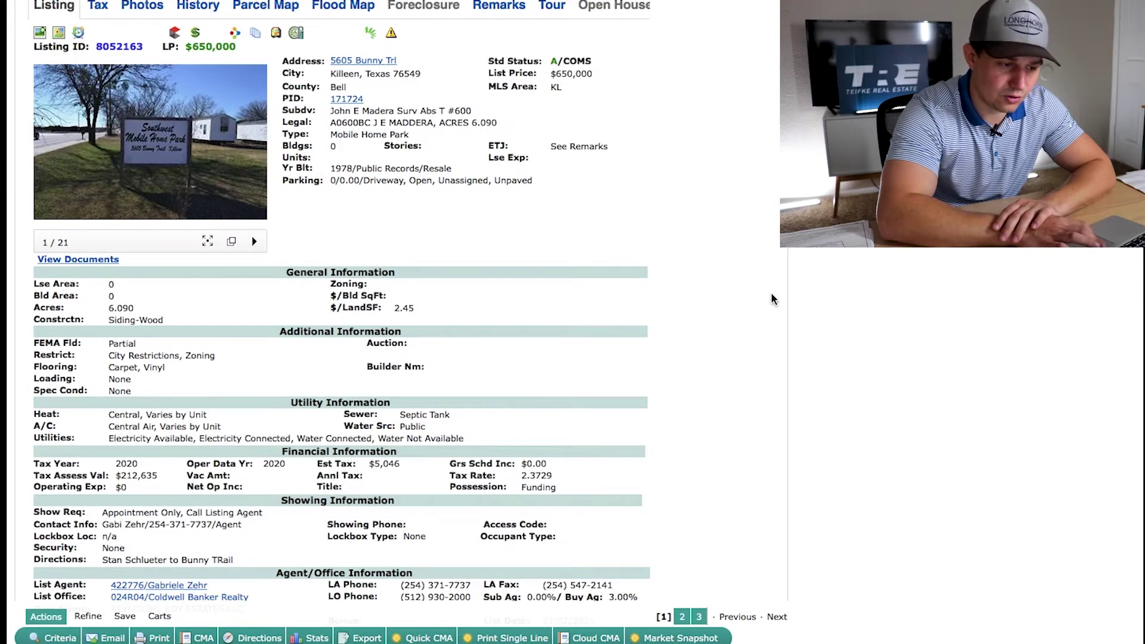
scroll(771, 298, "down", 2)
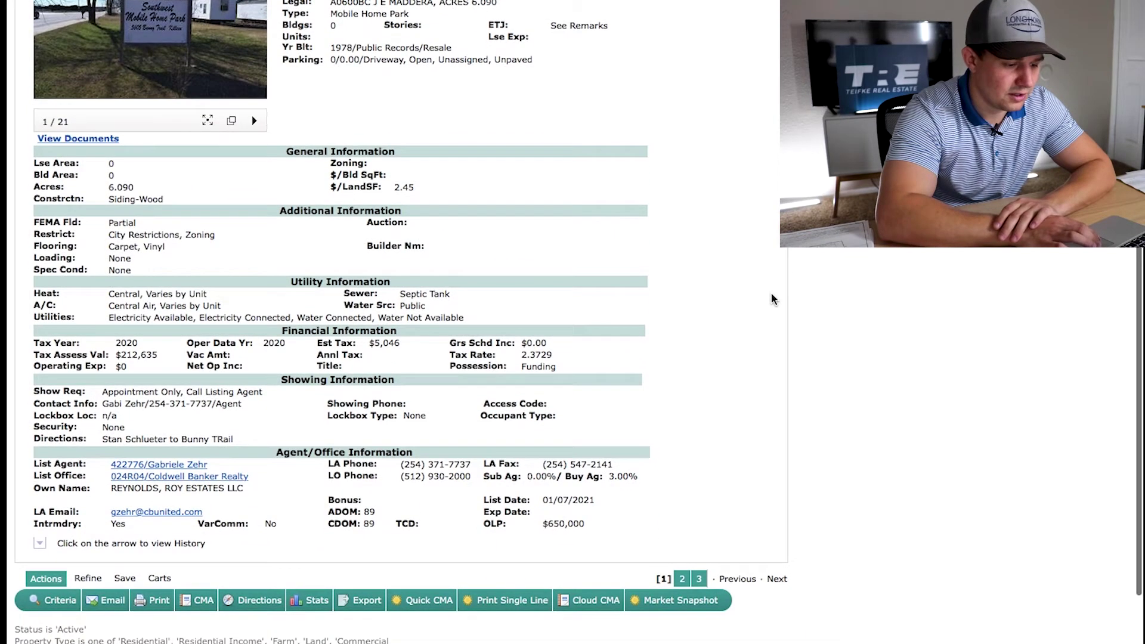
scroll(711, 446, "up", 5)
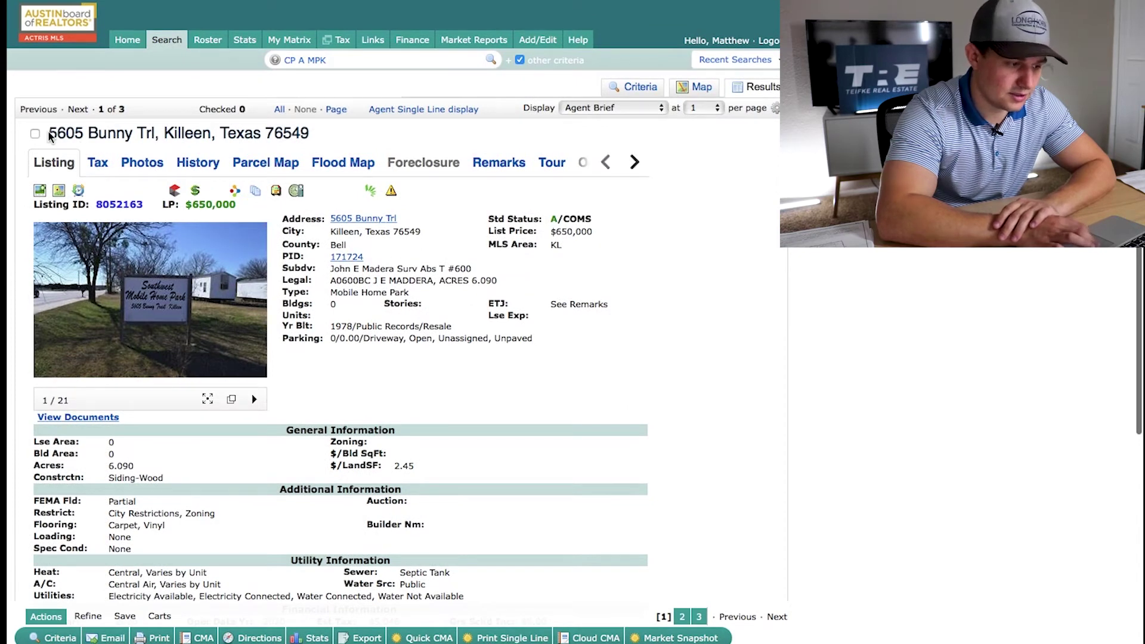
left_click_drag(49, 133, 308, 137)
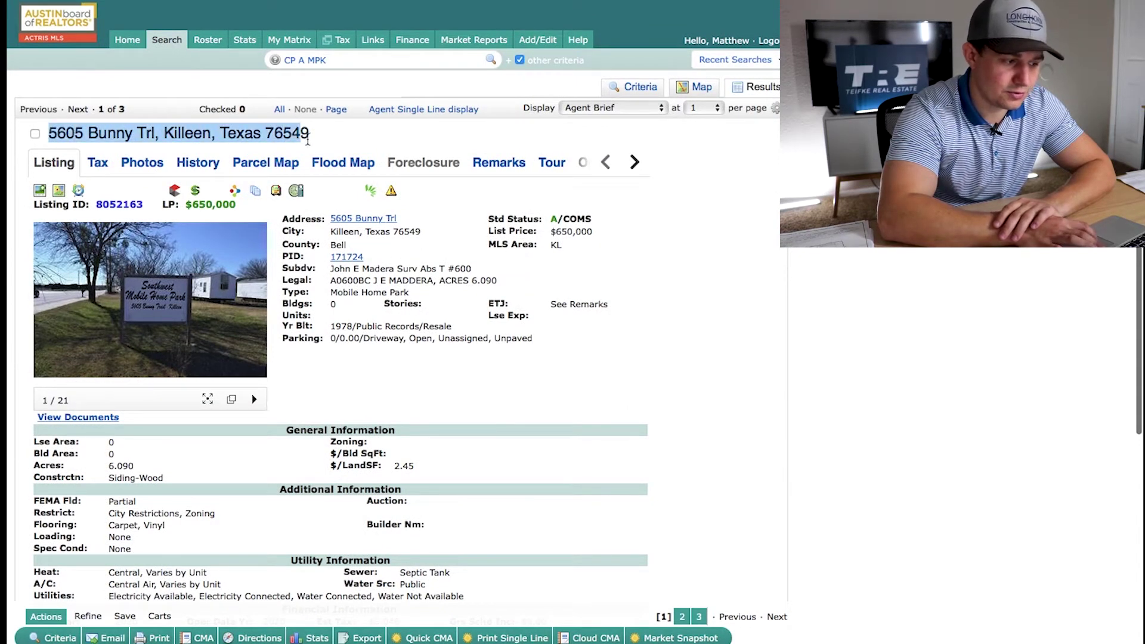
left_click(353, 138)
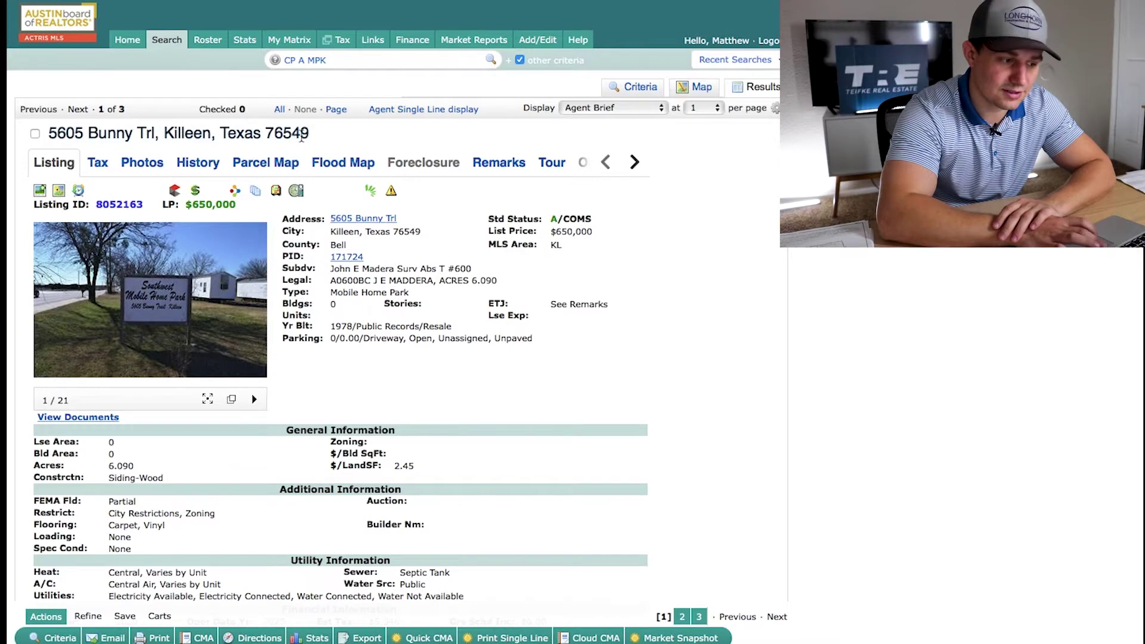
left_click_drag(312, 138, 52, 136)
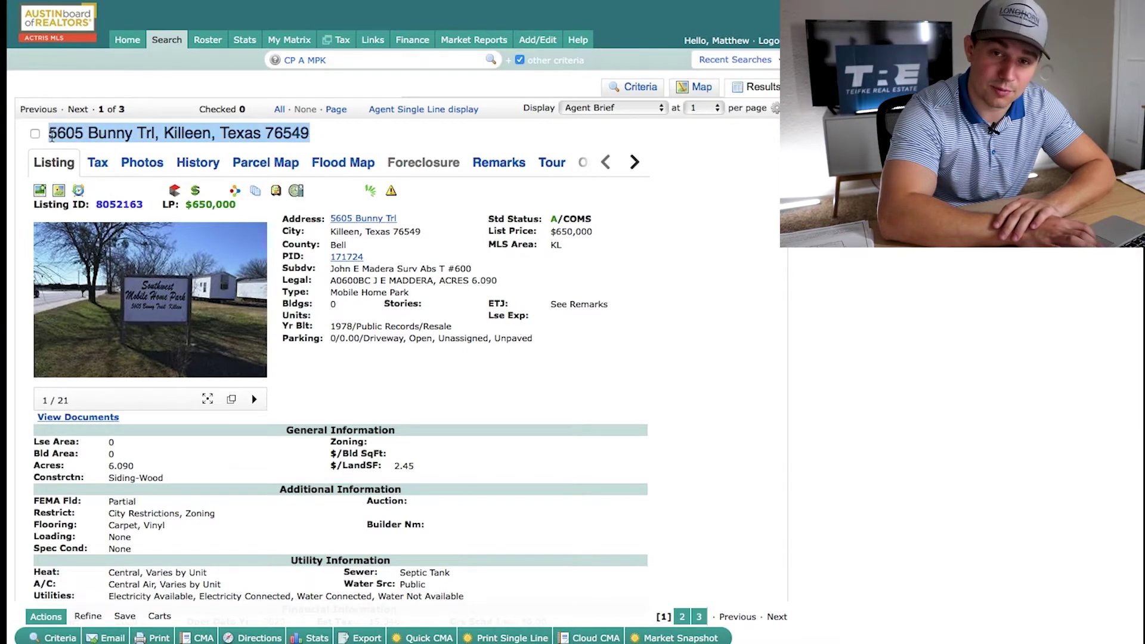
left_click(80, 132)
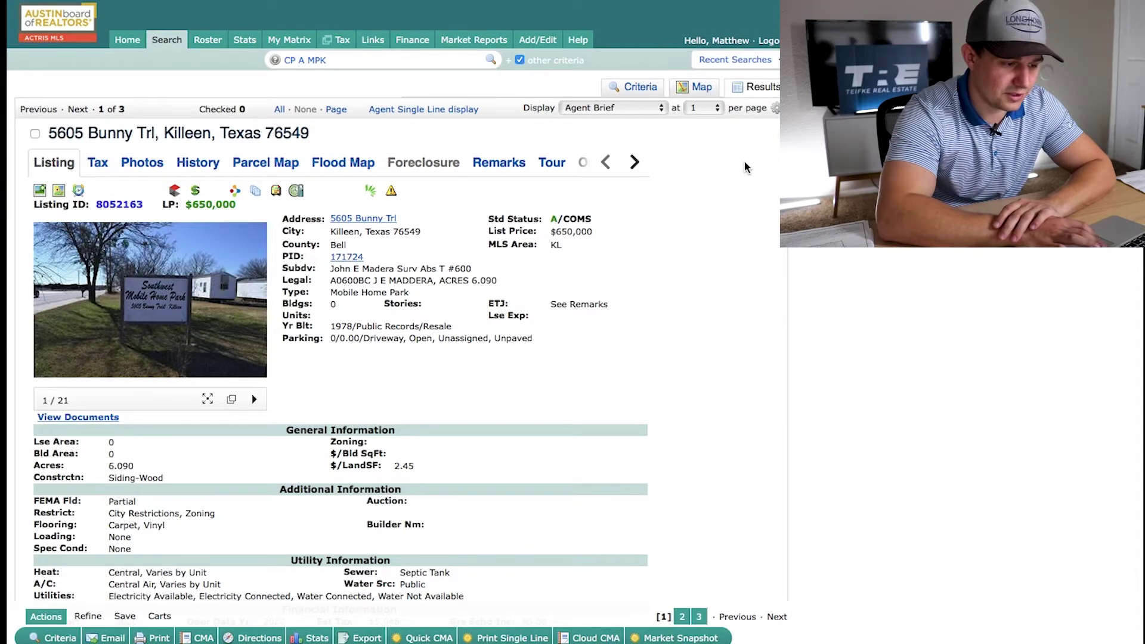
scroll(744, 160, "down", 5)
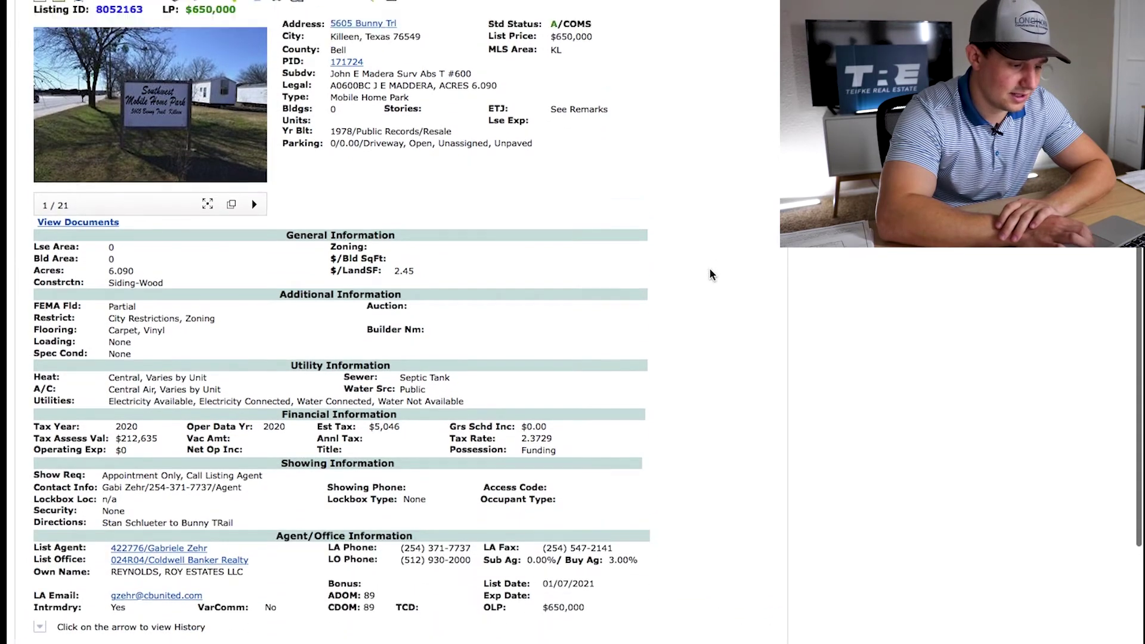
scroll(398, 342, "down", 1)
Reopen the full-size photo viewer, advance to photo 16 of 21, and close it
left_click(208, 265)
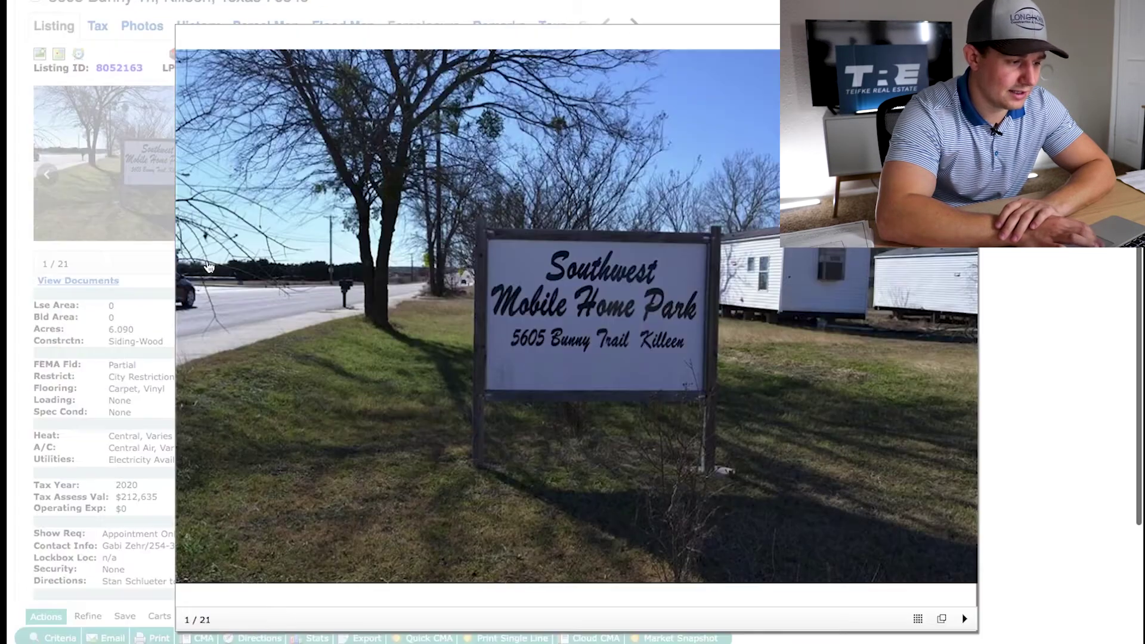
left_click(965, 331)
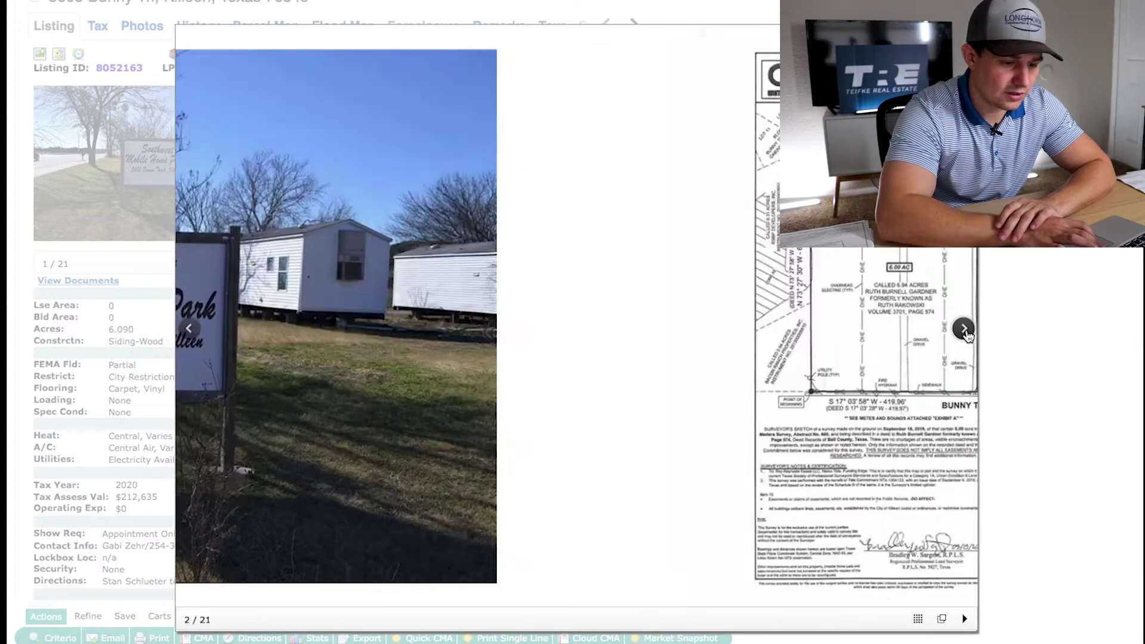
left_click(965, 331)
left_click(965, 331)
left_click(964, 331)
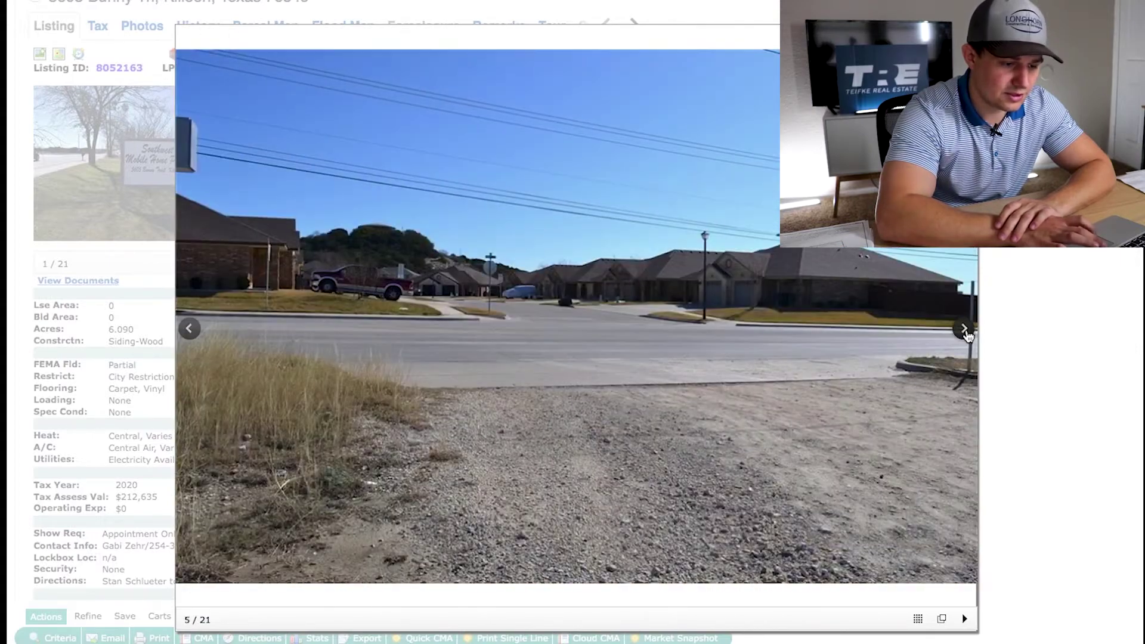
left_click(965, 331)
left_click(965, 331)
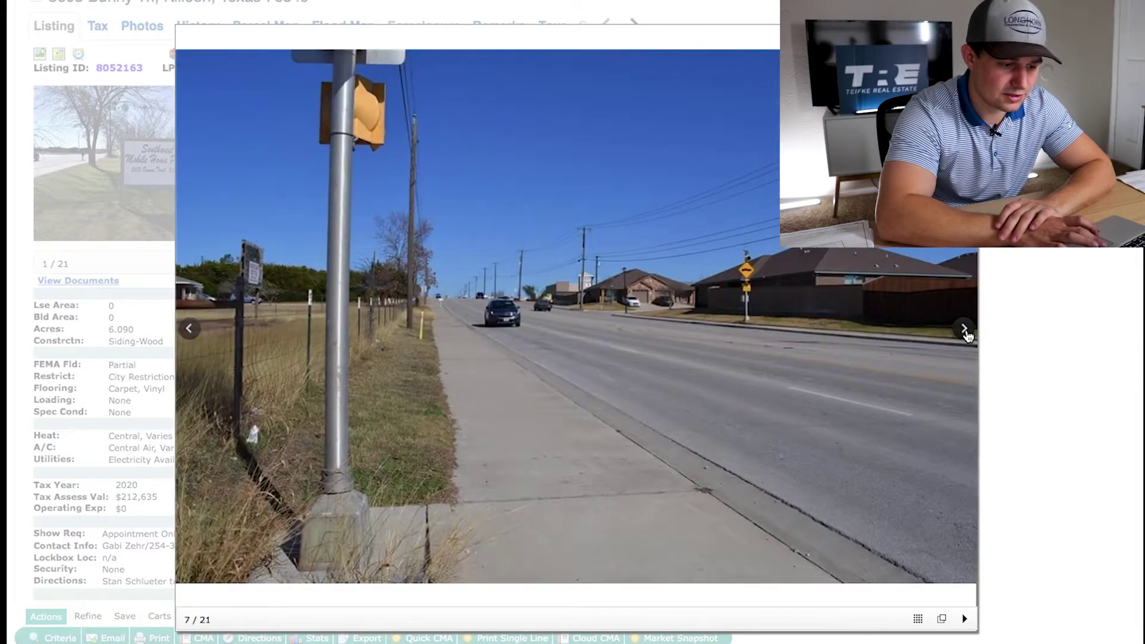
left_click(965, 331)
left_click(965, 331)
left_click(965, 331)
left_click(965, 331)
left_click(965, 331)
left_click(965, 331)
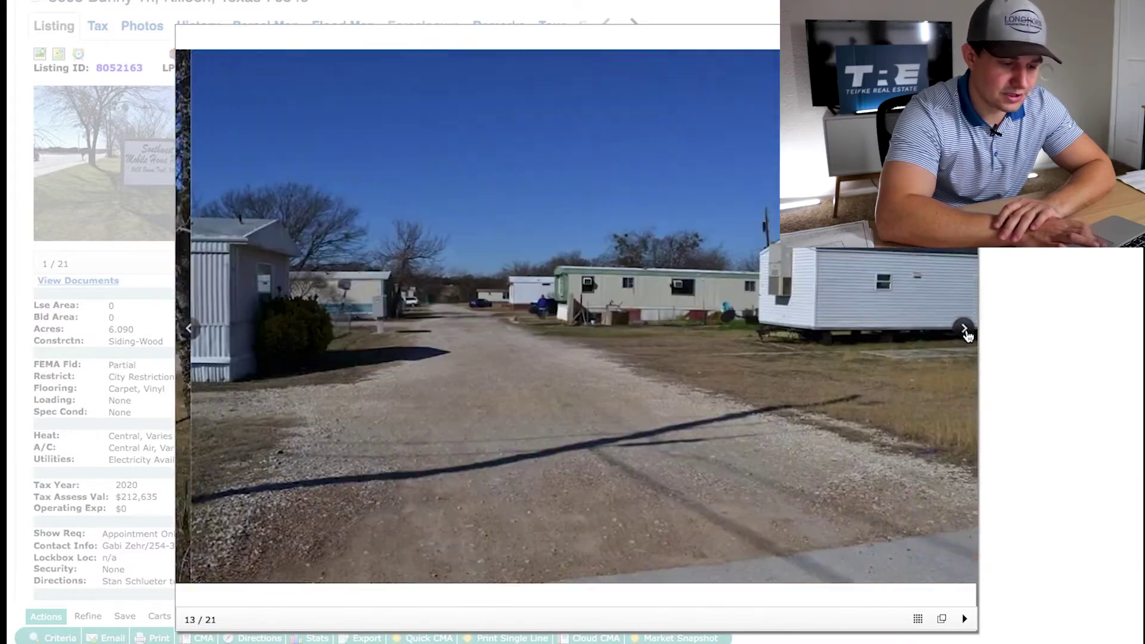
left_click(964, 331)
left_click(965, 331)
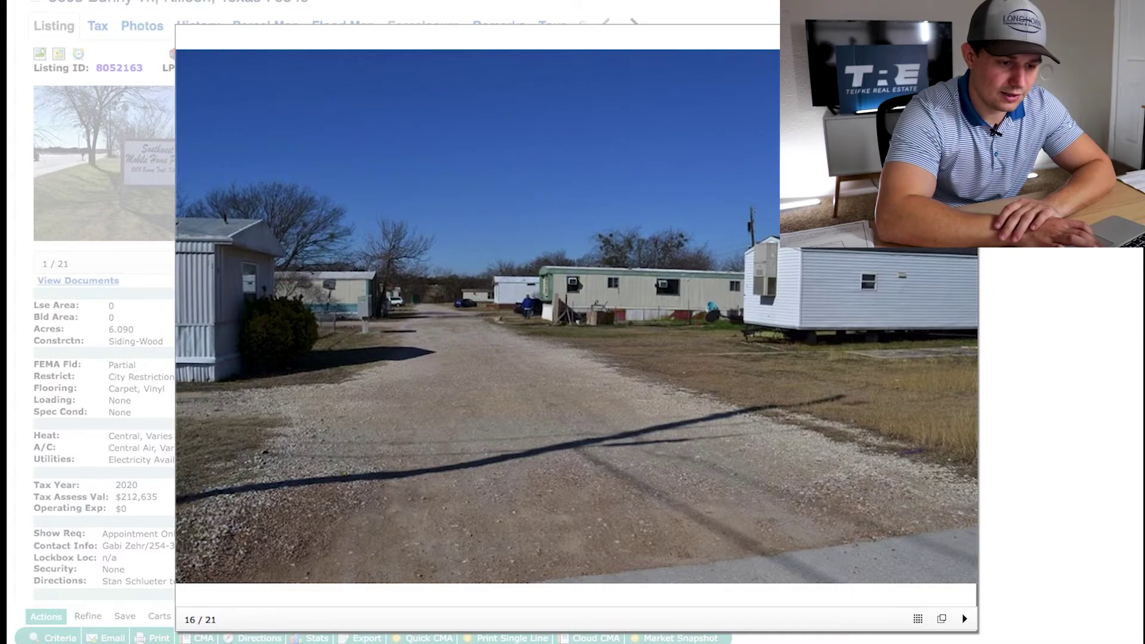
key("Escape")
scroll(766, 447, "up", 1)
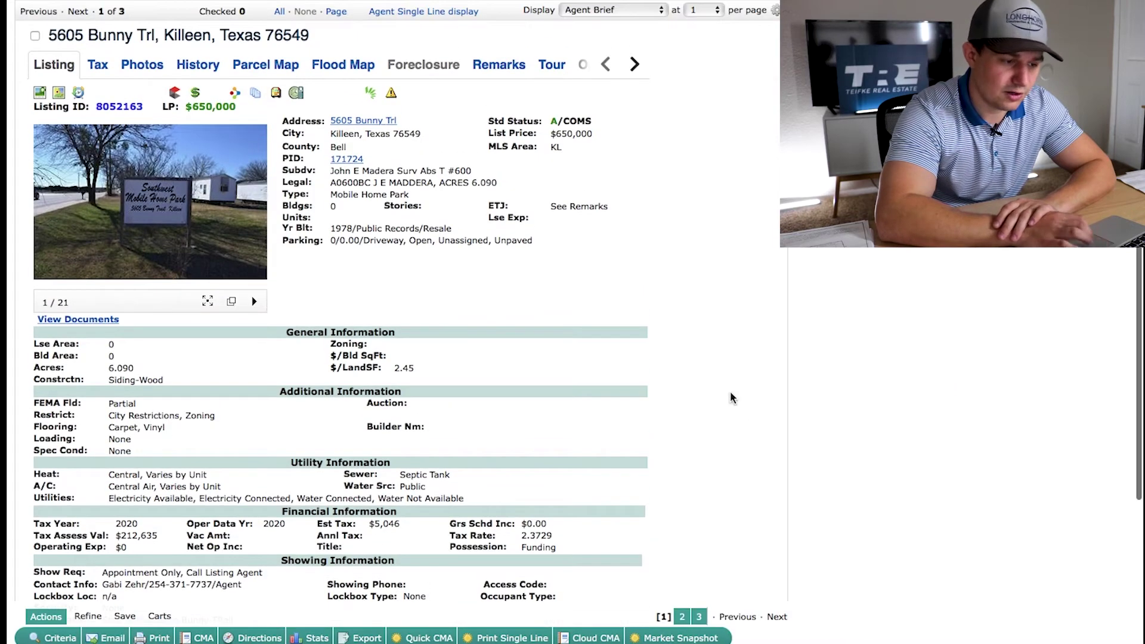
scroll(733, 398, "up", 2)
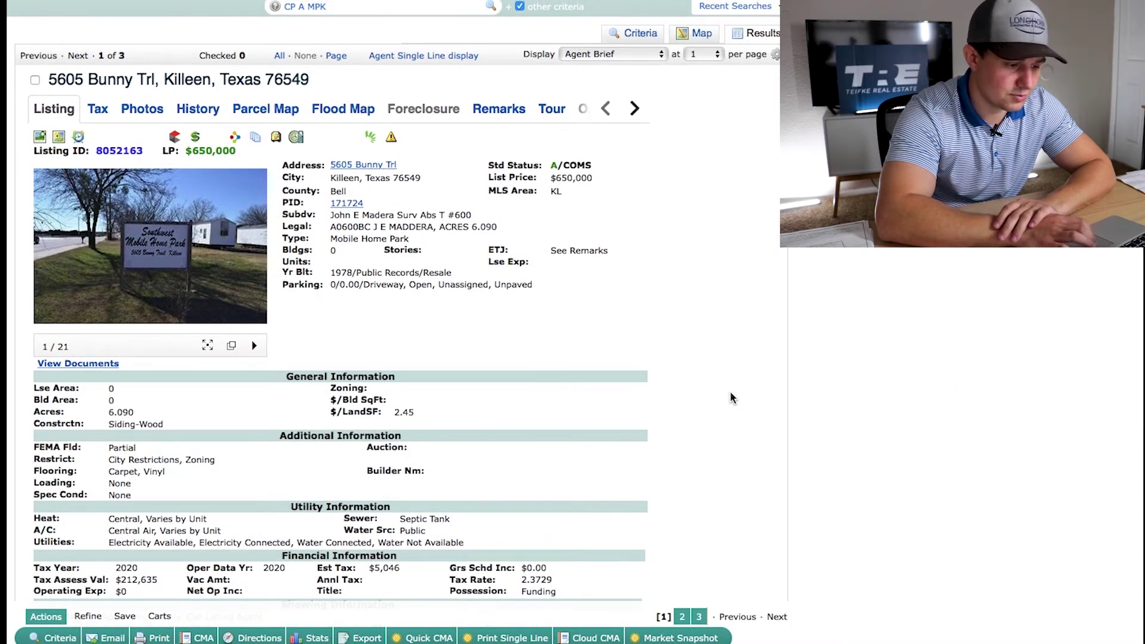
scroll(720, 387, "down", 2)
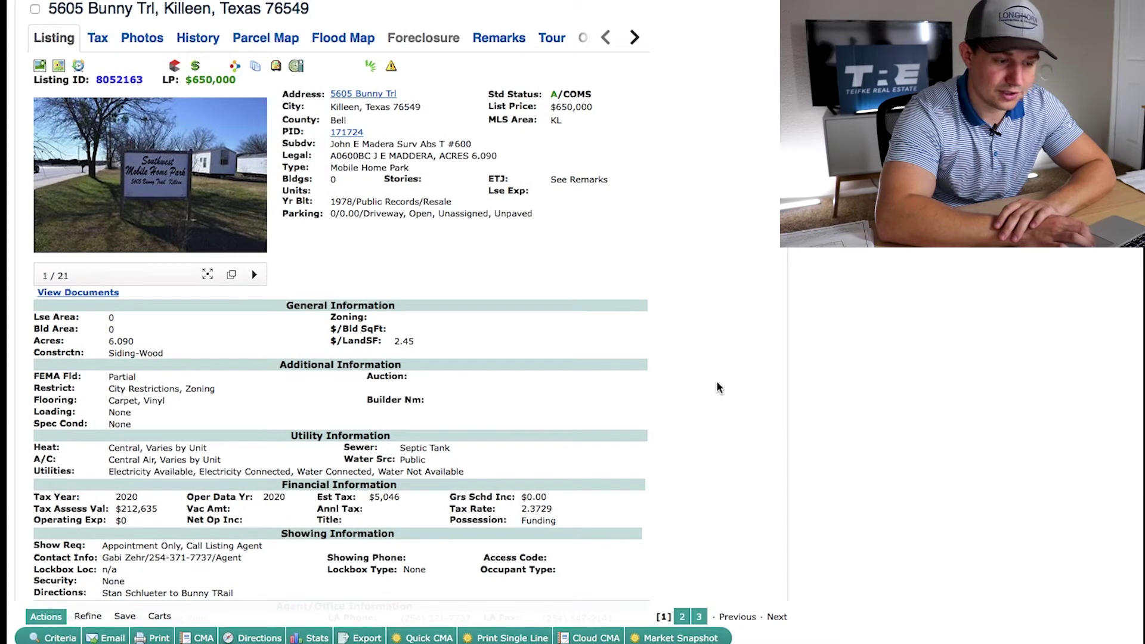
left_click_drag(594, 108, 555, 112)
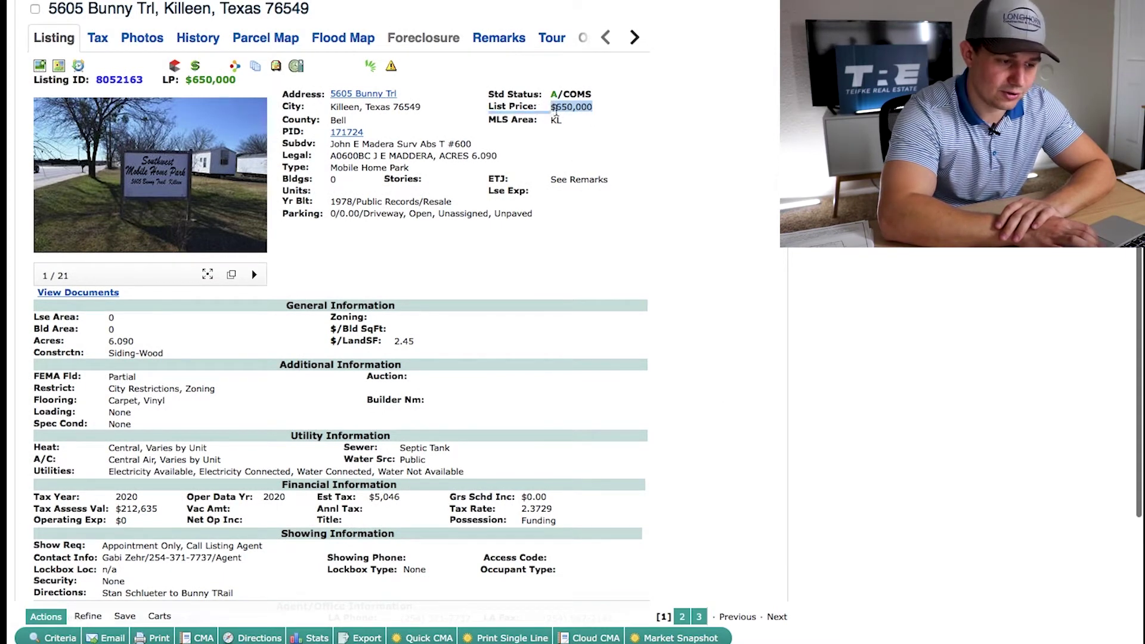
left_click(720, 145)
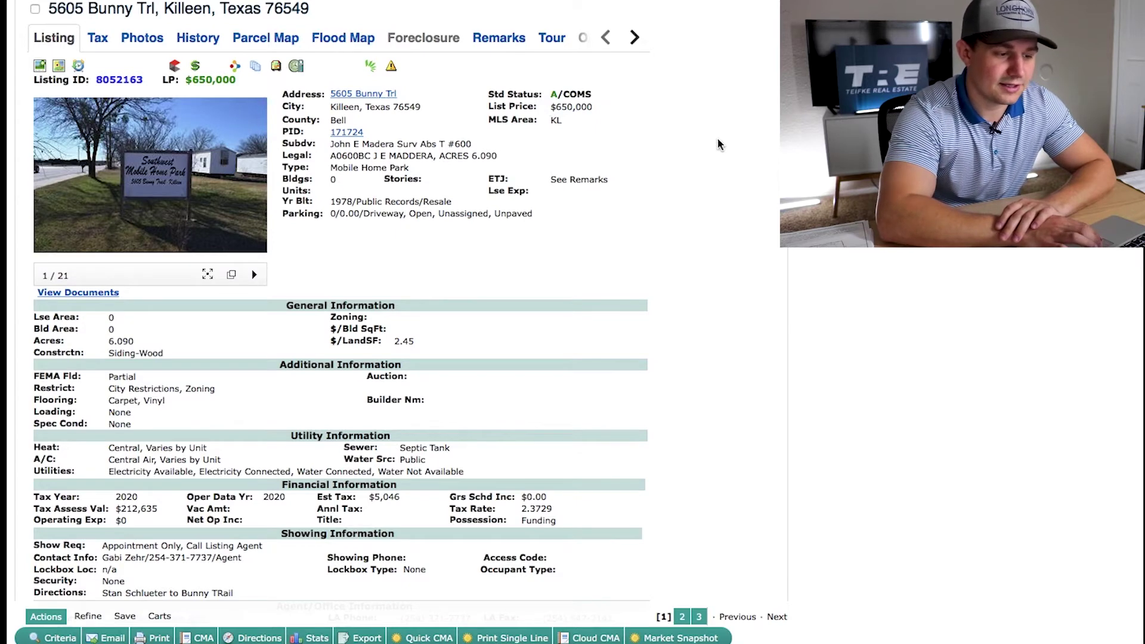
scroll(689, 207, "down", 2)
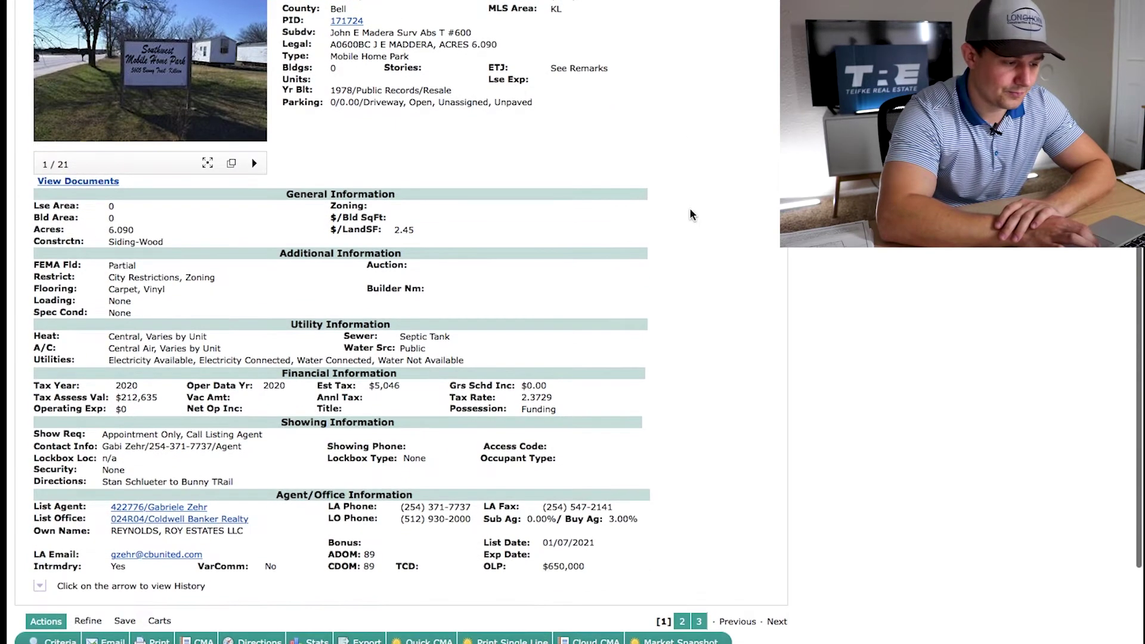
scroll(690, 207, "up", 1)
scroll(690, 207, "down", 3)
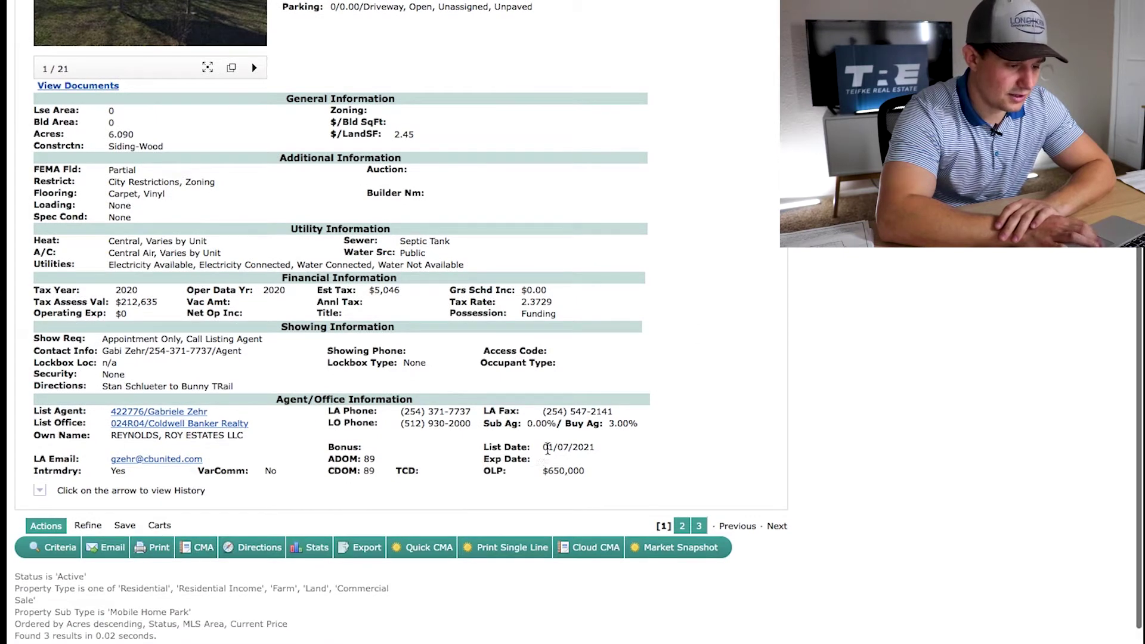
left_click_drag(547, 449, 600, 448)
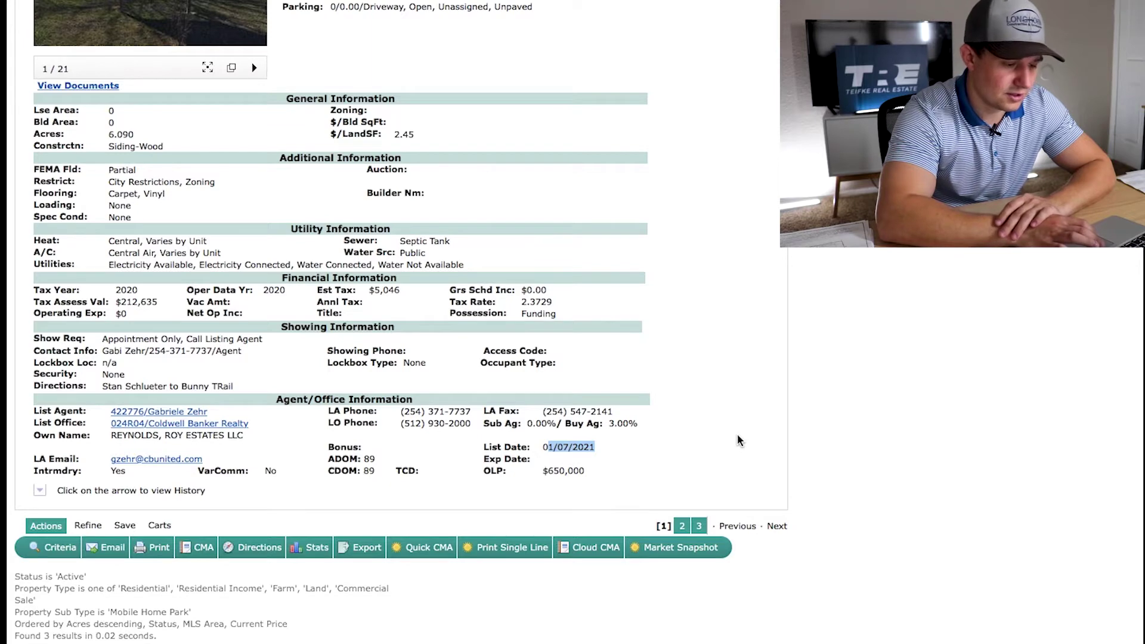
scroll(738, 440, "up", 3)
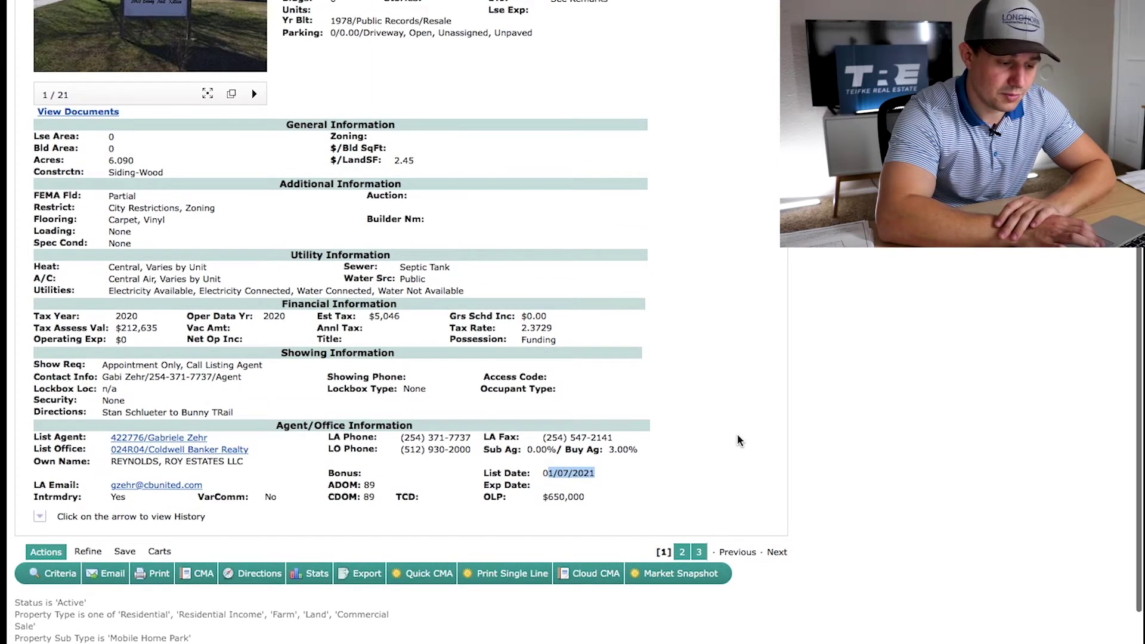
scroll(738, 440, "up", 5)
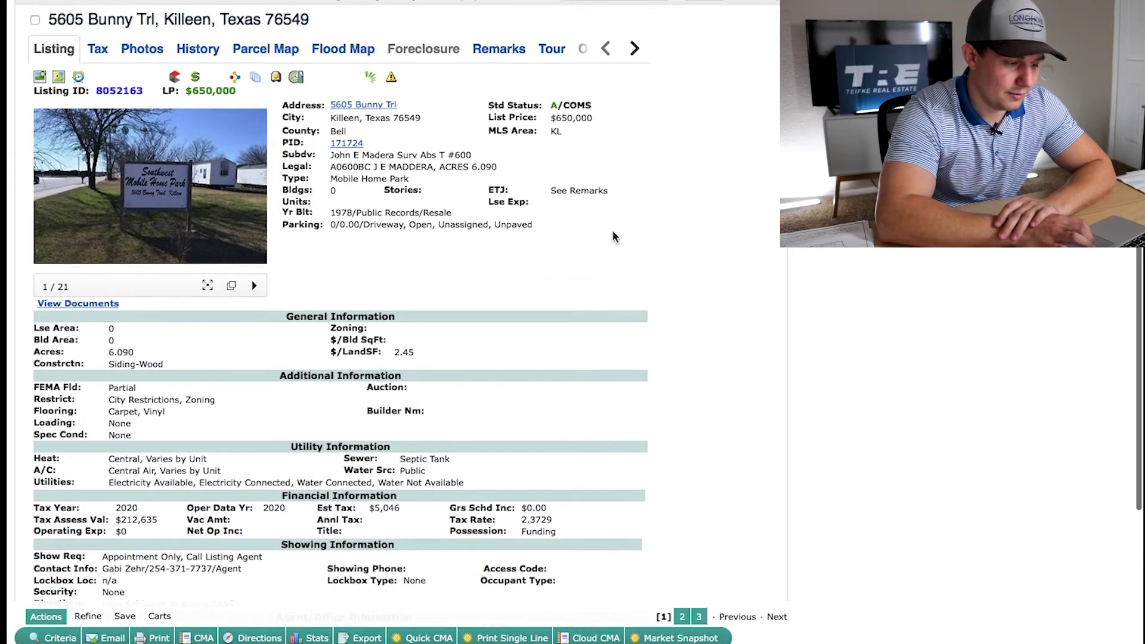
mouse_move(555, 119)
left_mouse_down()
mouse_move(584, 118)
mouse_move(534, 121)
left_mouse_up()
left_click(584, 118)
left_click(641, 134)
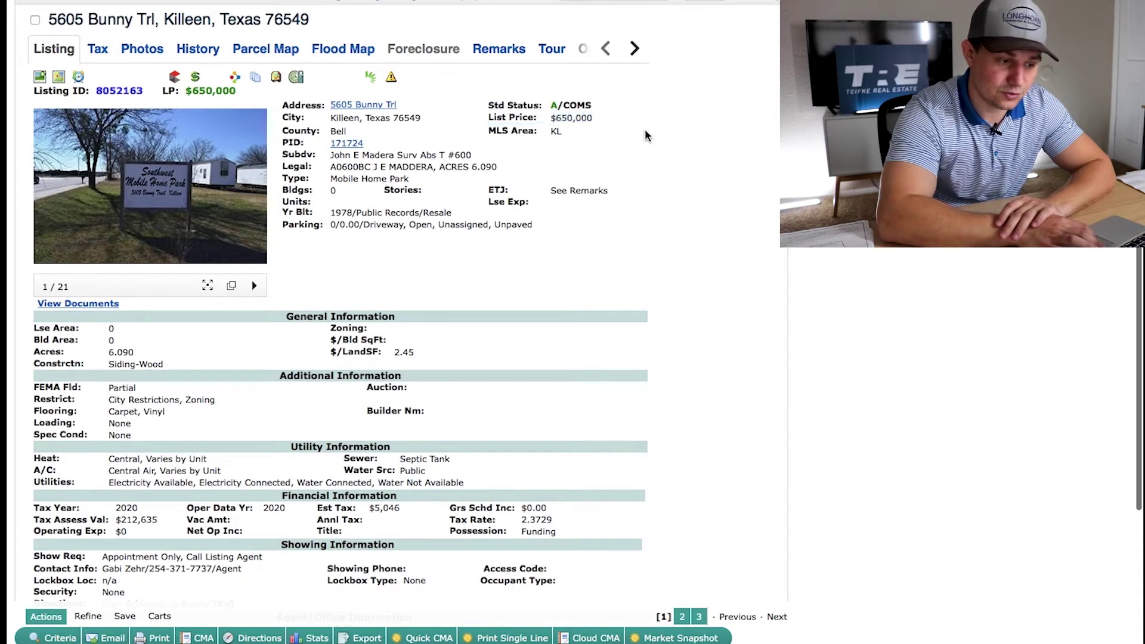
scroll(738, 239, "up", 2)
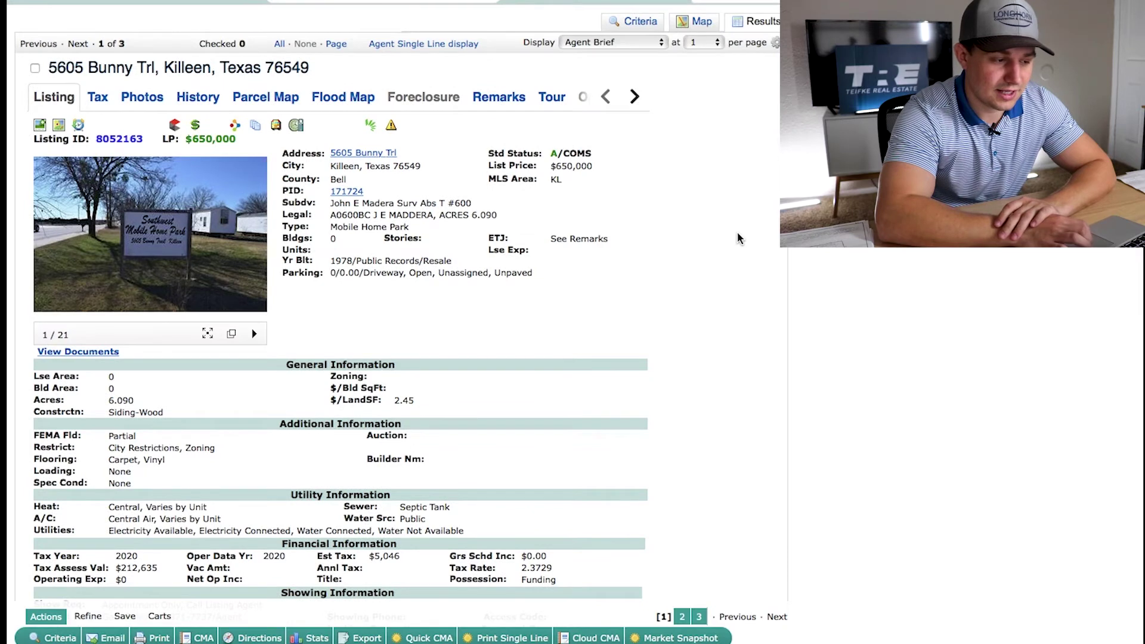
scroll(738, 239, "up", 1)
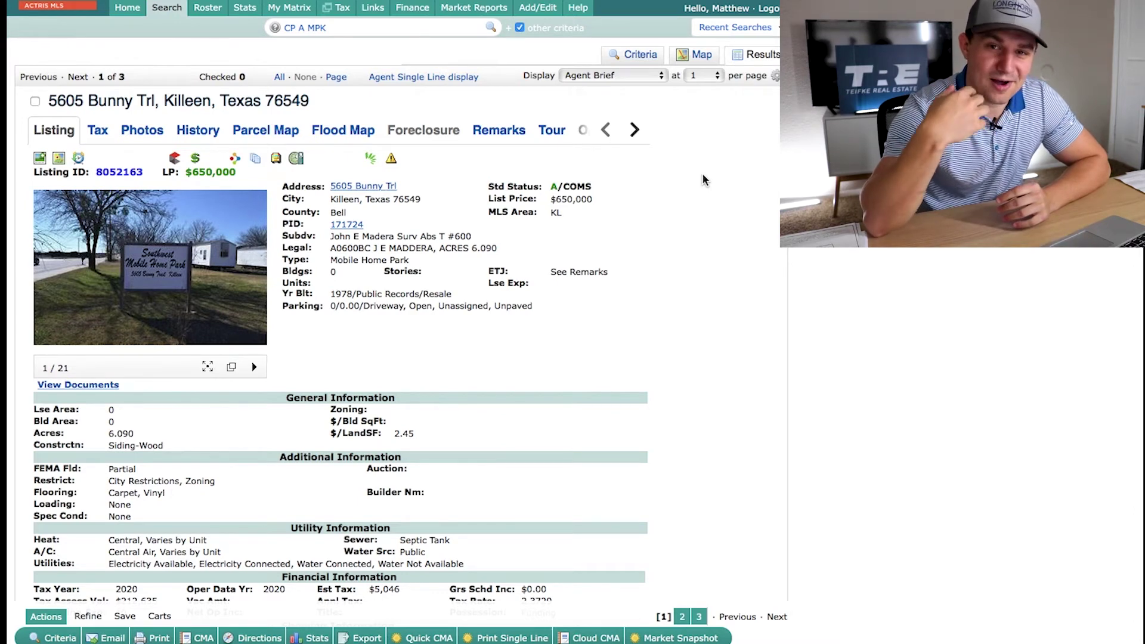
Back on the criteria form, add Duplex, Triplex and Quadruplex to the sub property types
left_click(638, 57)
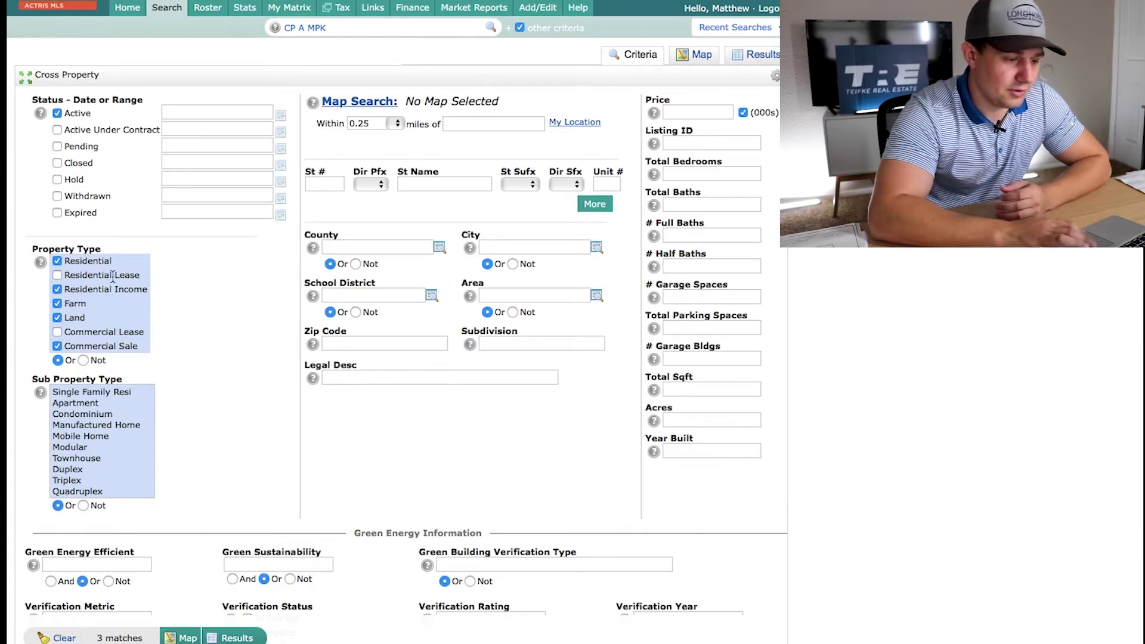
scroll(111, 437, "down", 10)
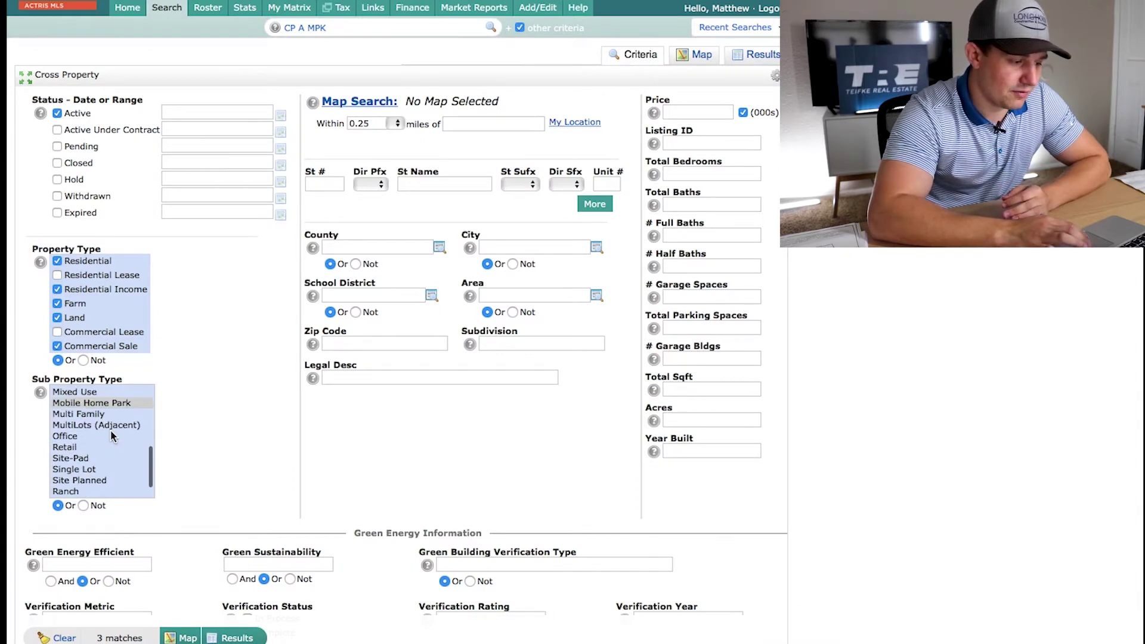
scroll(107, 441, "up", 2)
scroll(105, 441, "up", 5)
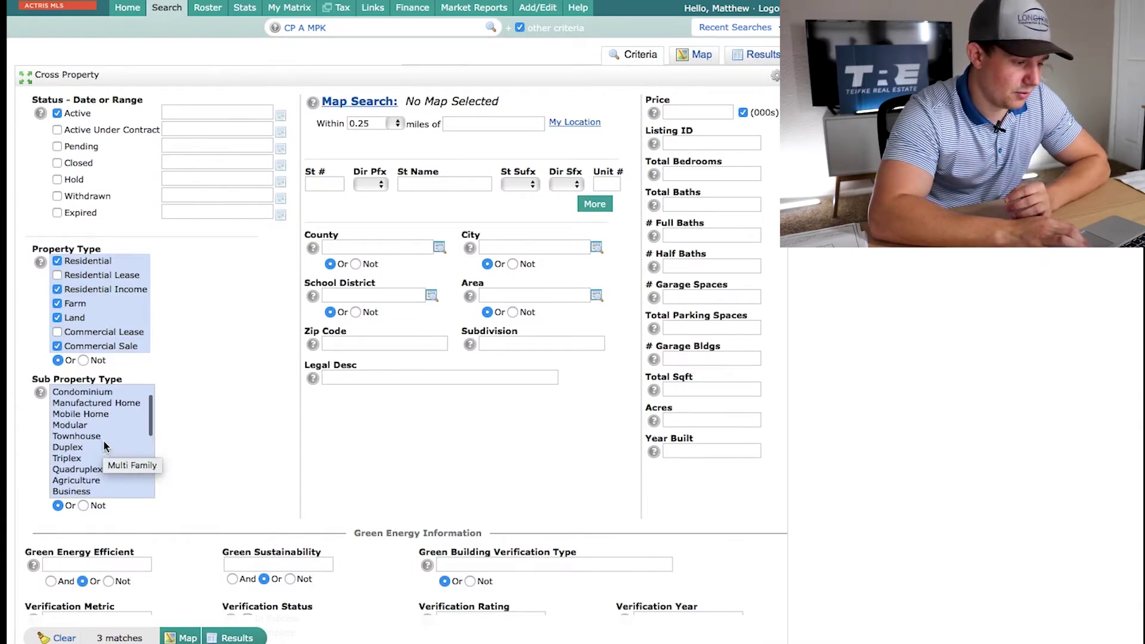
left_click(80, 448)
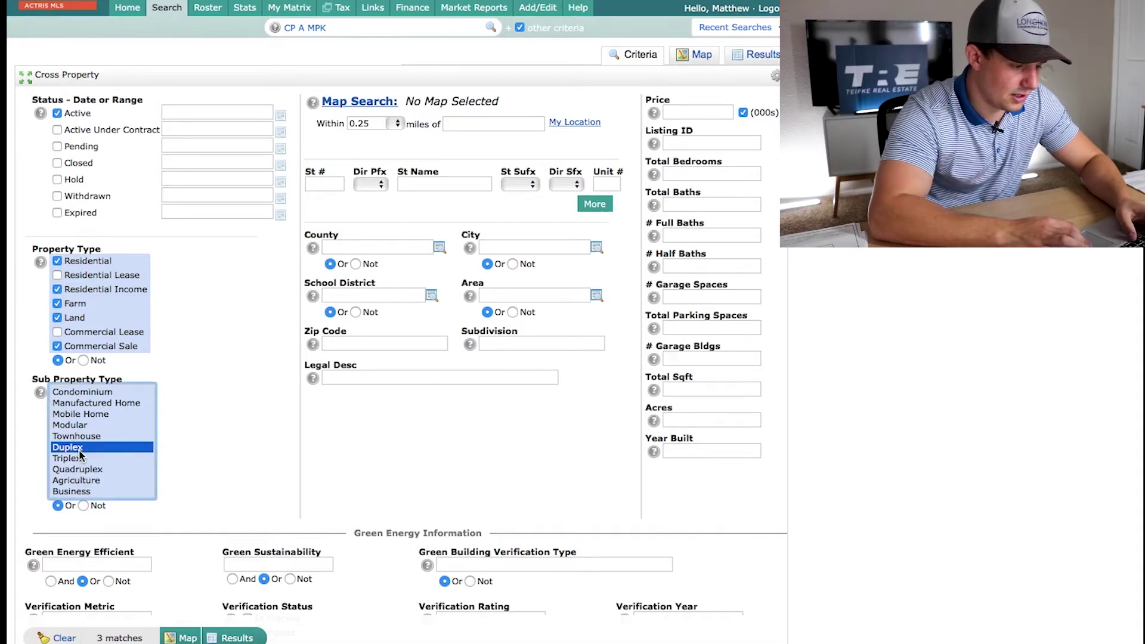
left_click(91, 460, "shift")
left_click(101, 467, "shift")
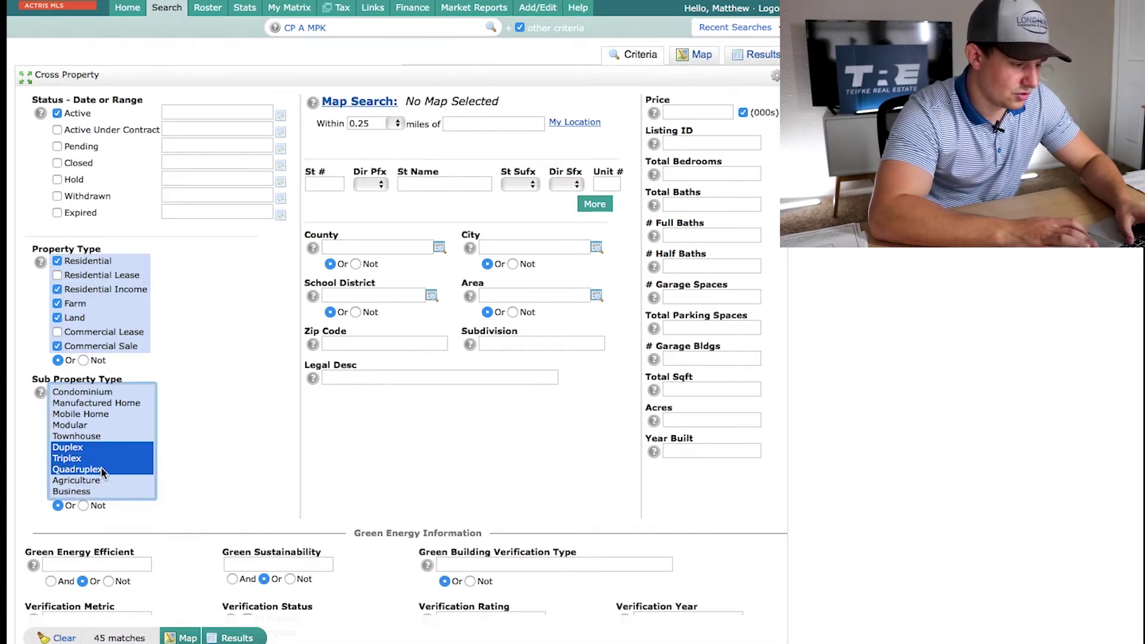
Add Warehouse, Industrial and Multi Family sub-types and plot the 110 matches on the map
scroll(107, 453, "down", 3)
scroll(107, 450, "down", 6)
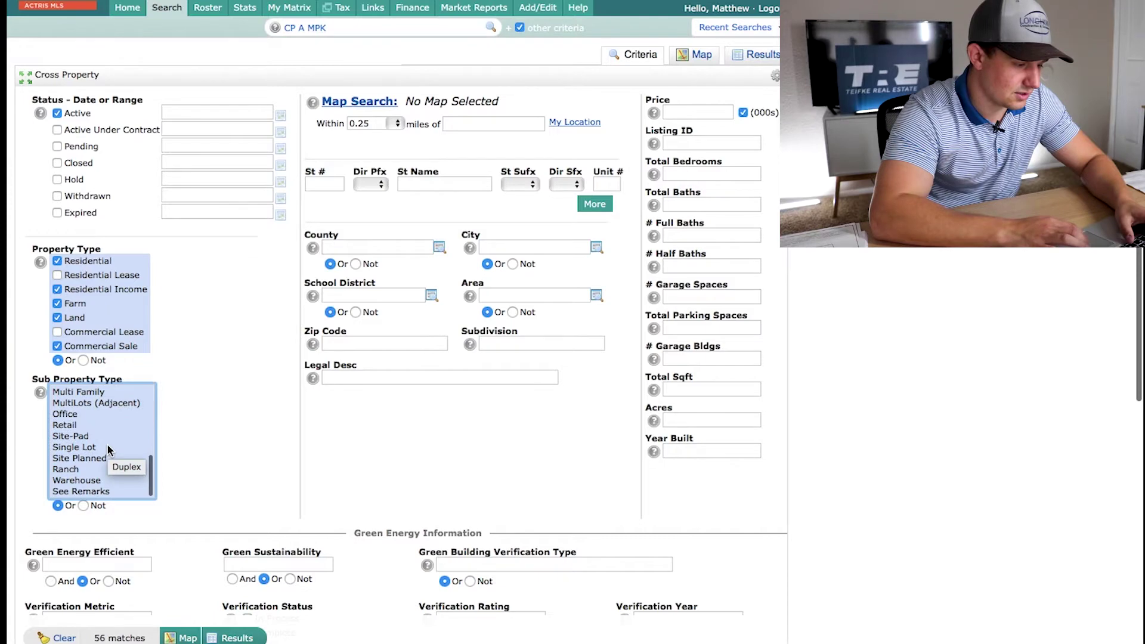
left_click(98, 447, "super")
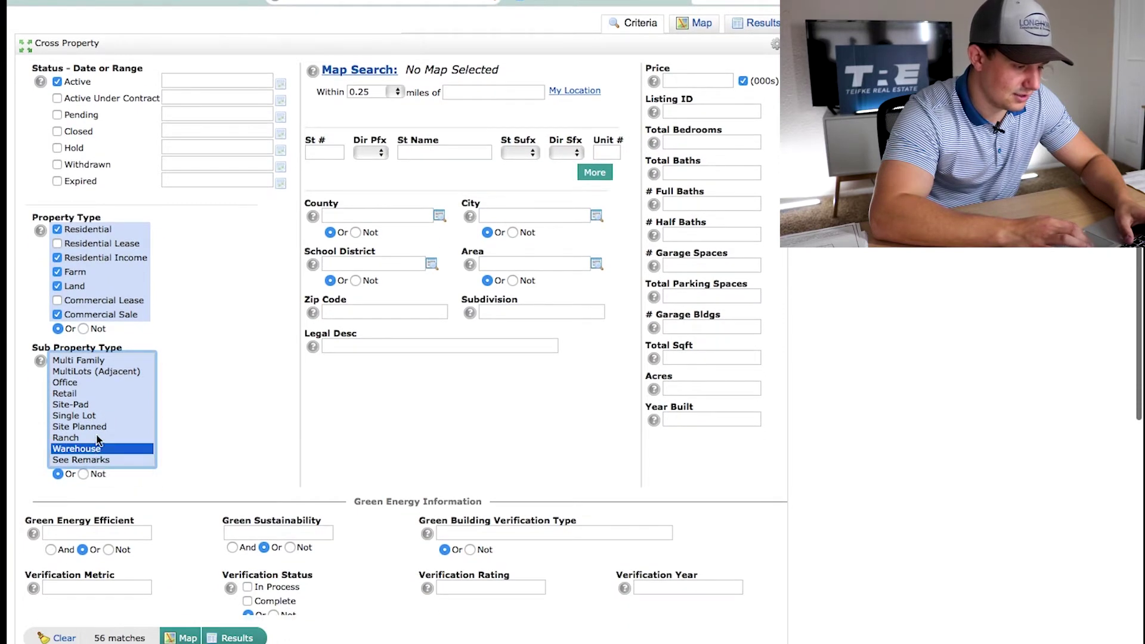
scroll(121, 411, "up", 3)
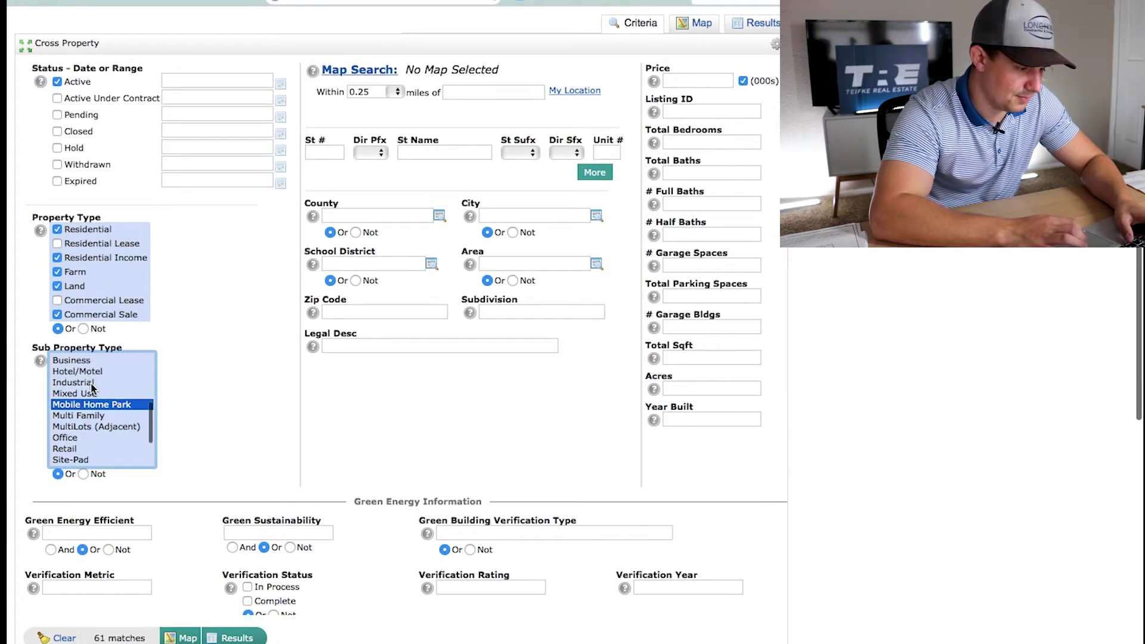
left_click(94, 382, "super")
left_click(100, 415, "super")
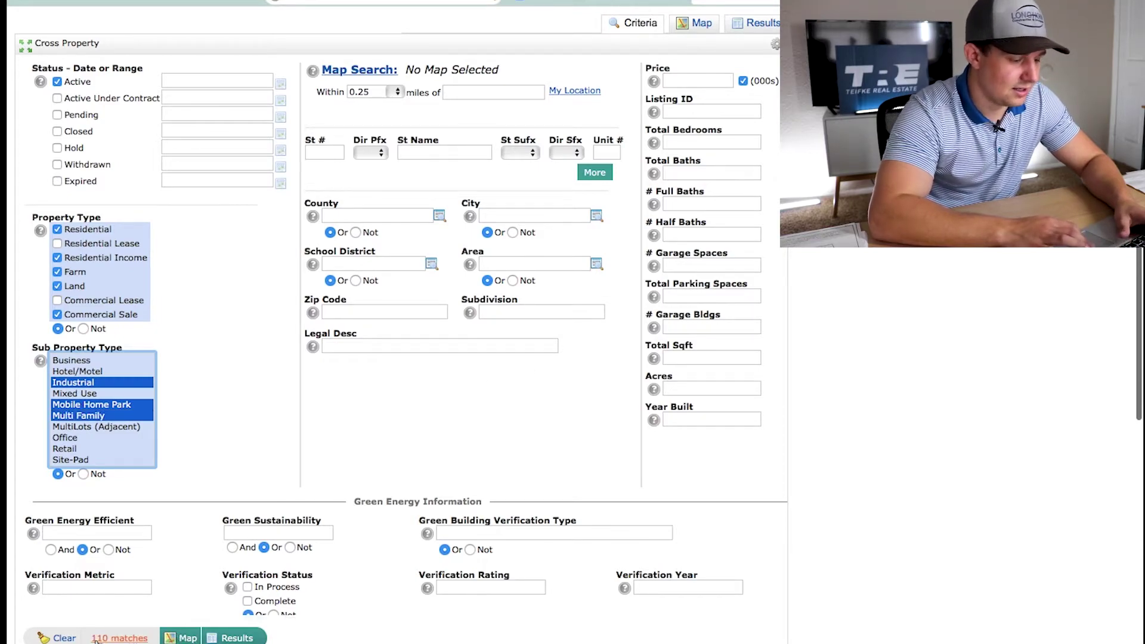
left_click(174, 639)
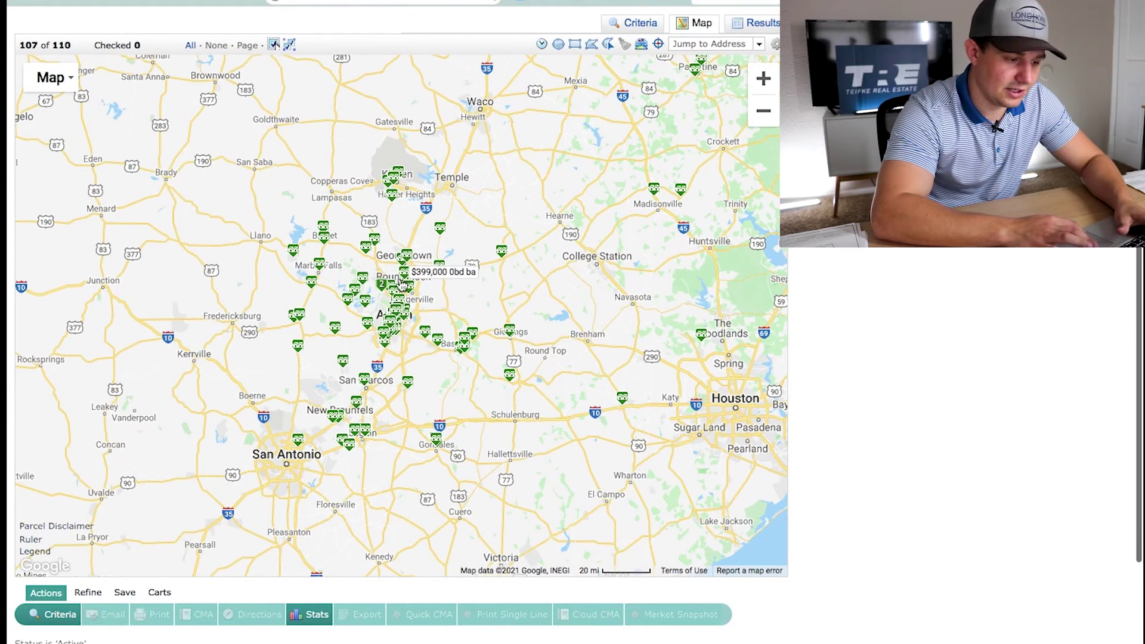
Review the Cross Property criteria form showing Active status and 110 matches
mouse_move(373, 241)
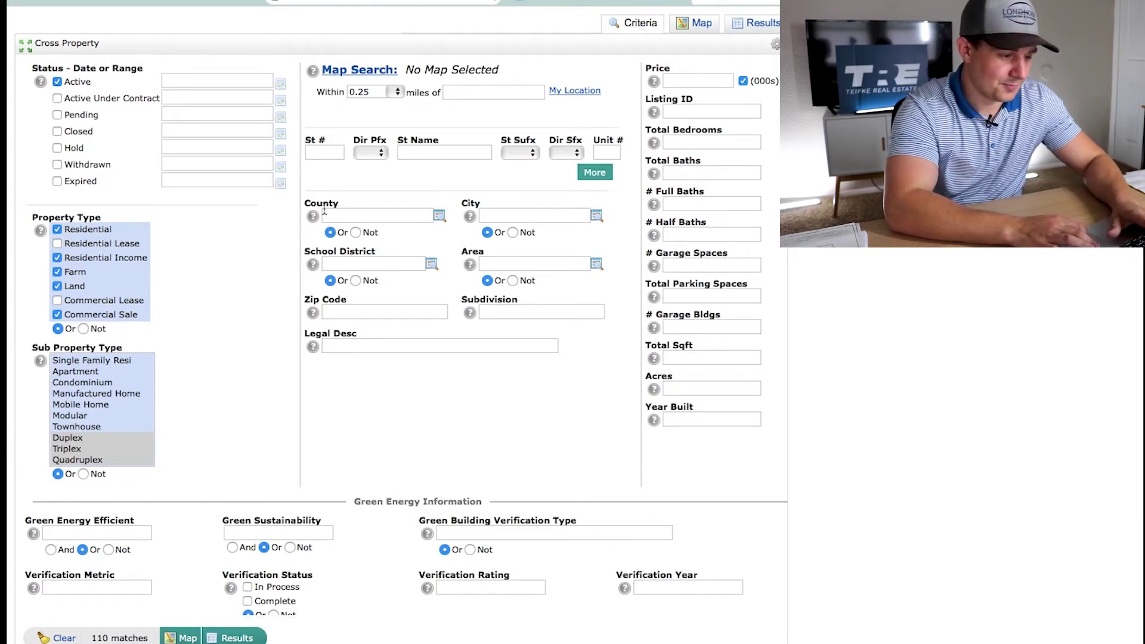
Open a fresh Residential search form from the Search menu, reporting 1602 matches
scroll(295, 190, "up", 2)
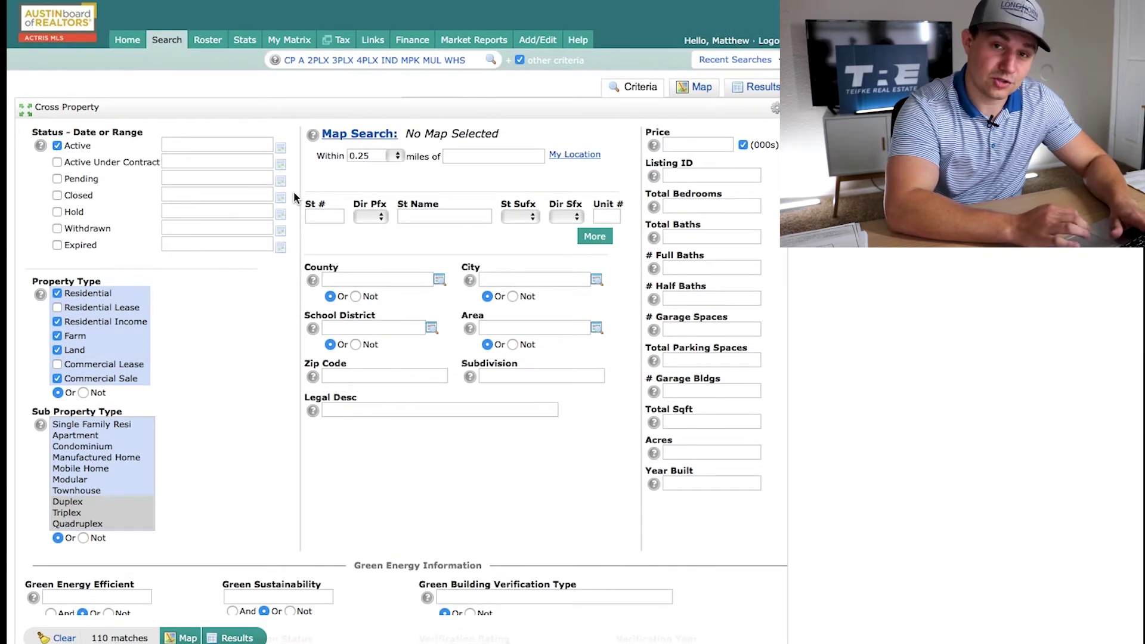
mouse_move(169, 47)
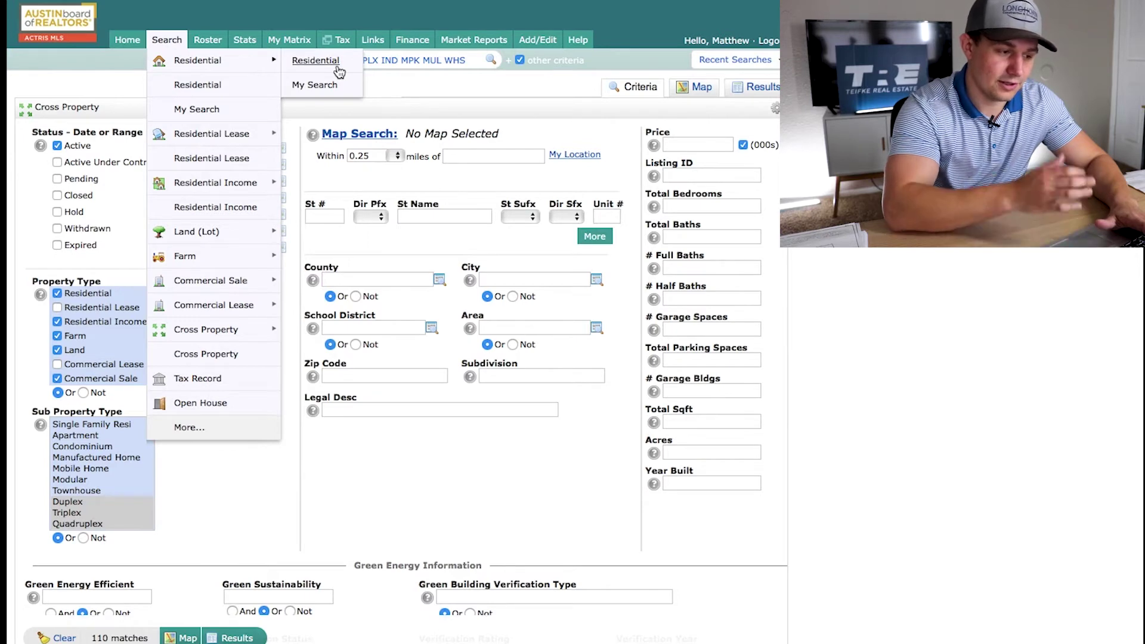
left_click(337, 67)
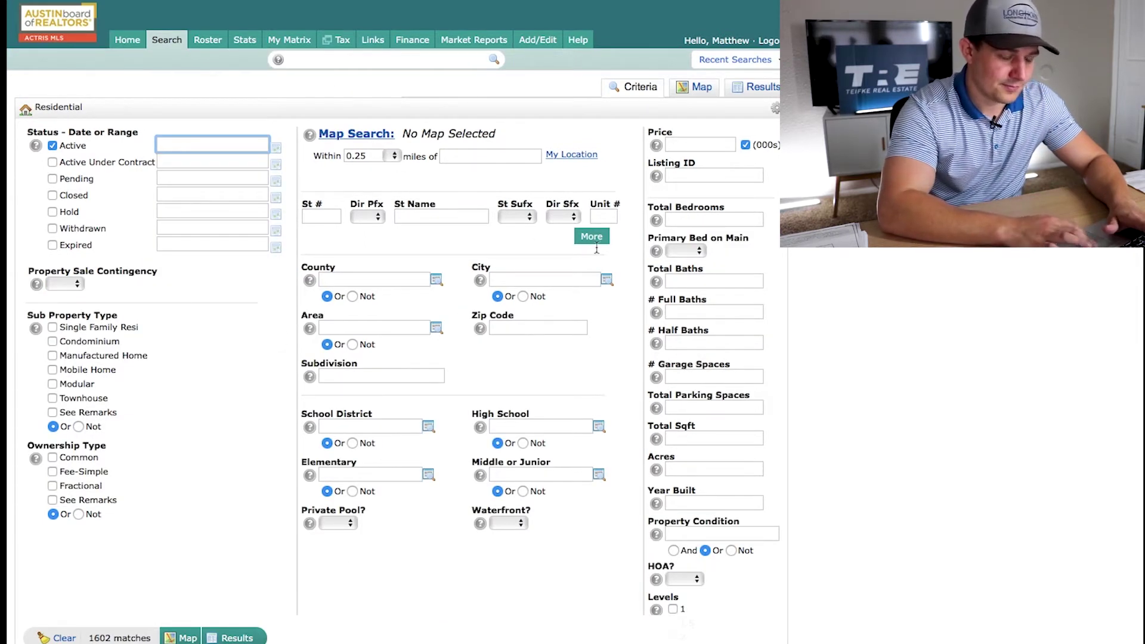
mouse_move(170, 46)
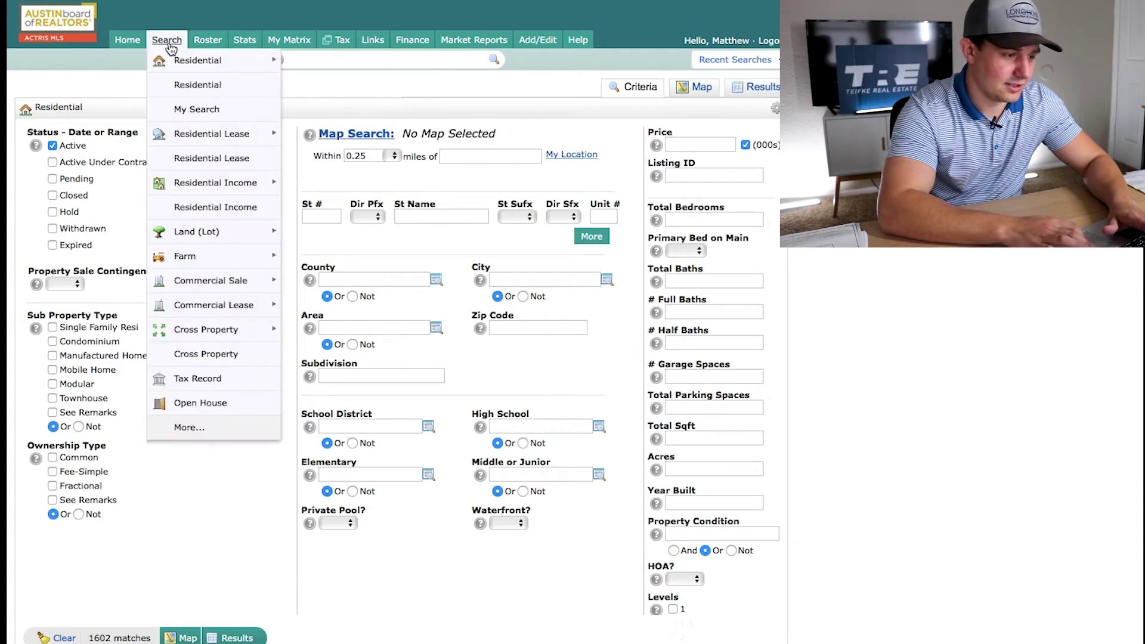
mouse_move(180, 68)
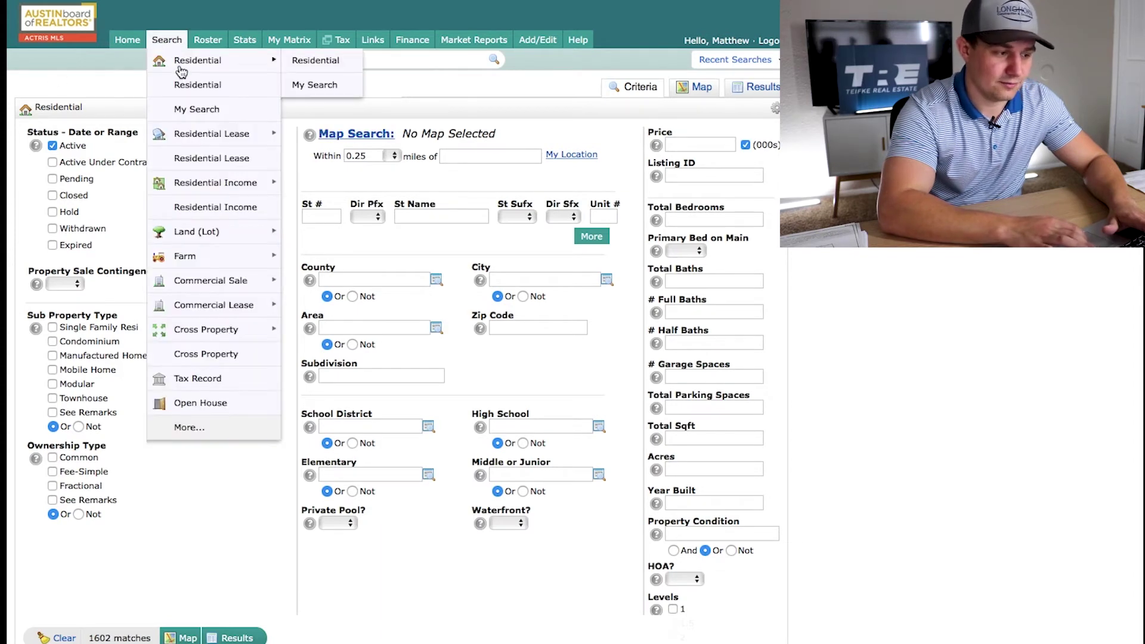
left_click(316, 61)
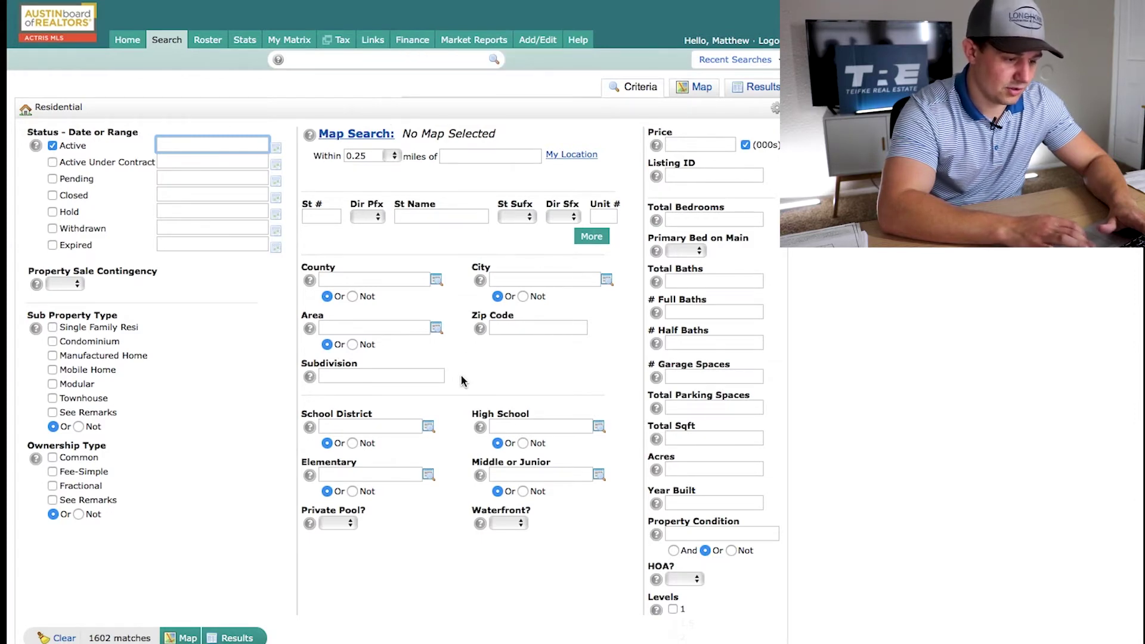
Enter zip code 78723, 3 total bedrooms and 2 total baths in the Residential search
left_click(516, 327)
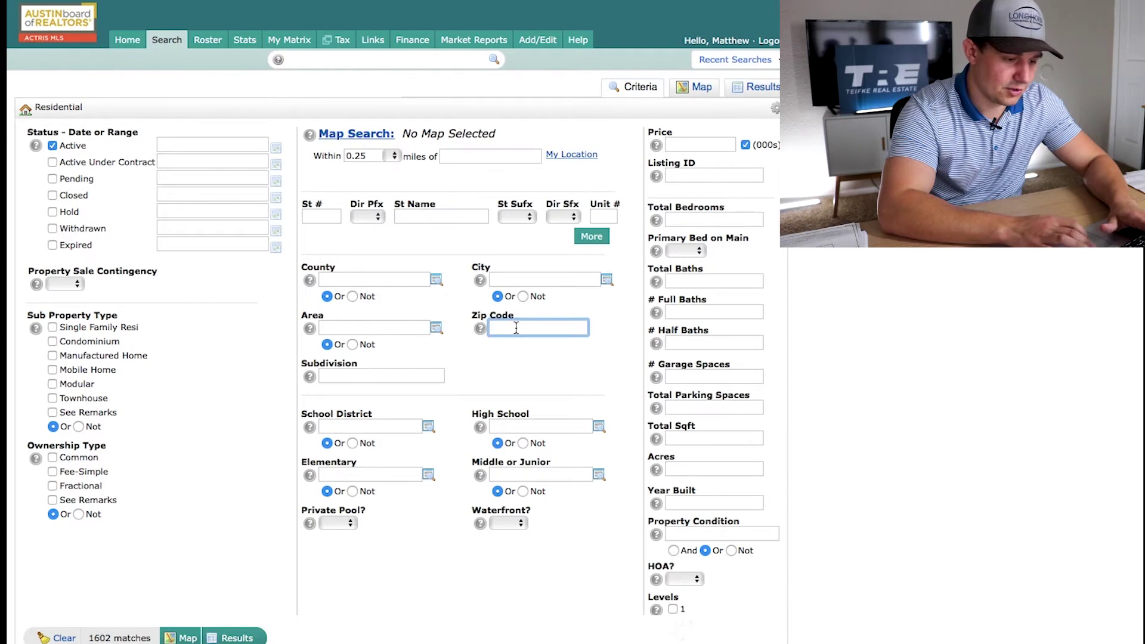
type("78723")
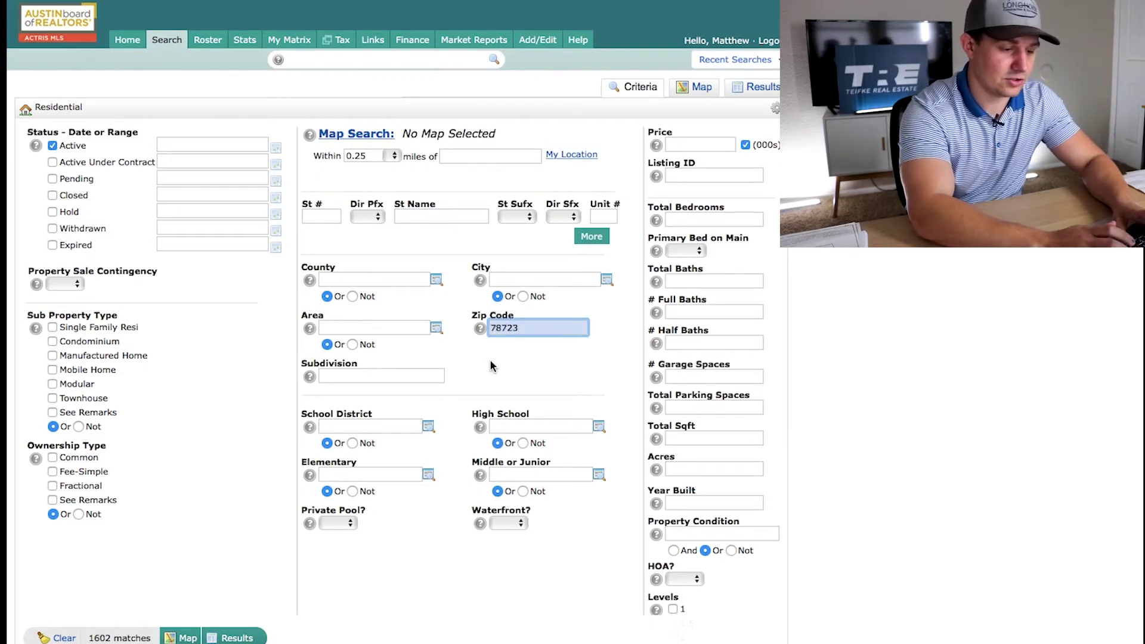
left_click(489, 359)
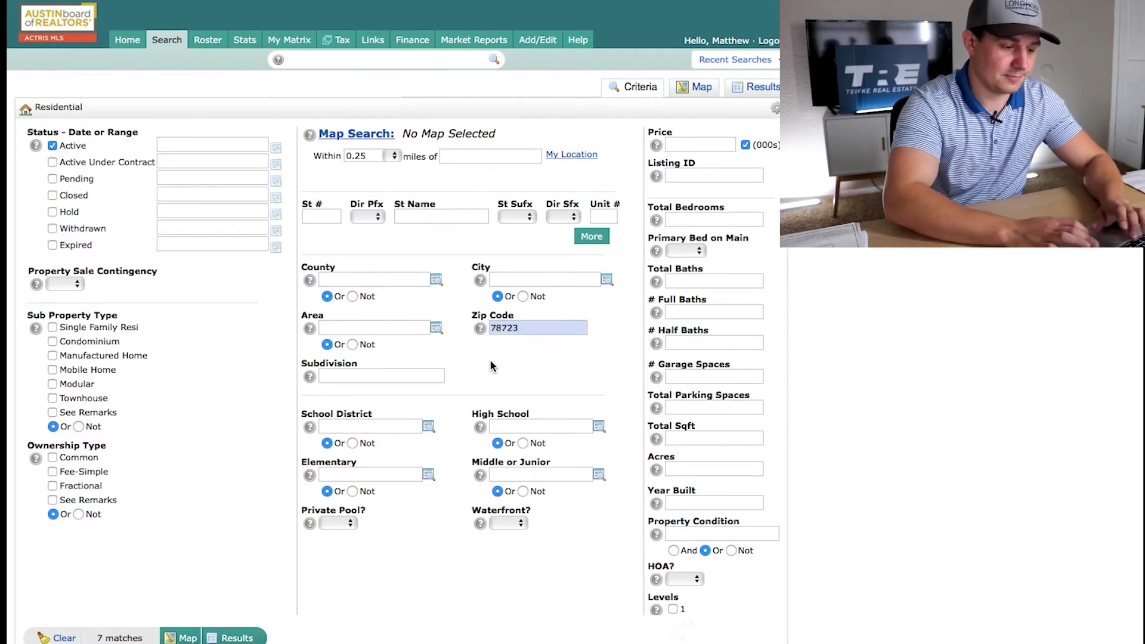
left_click(689, 221)
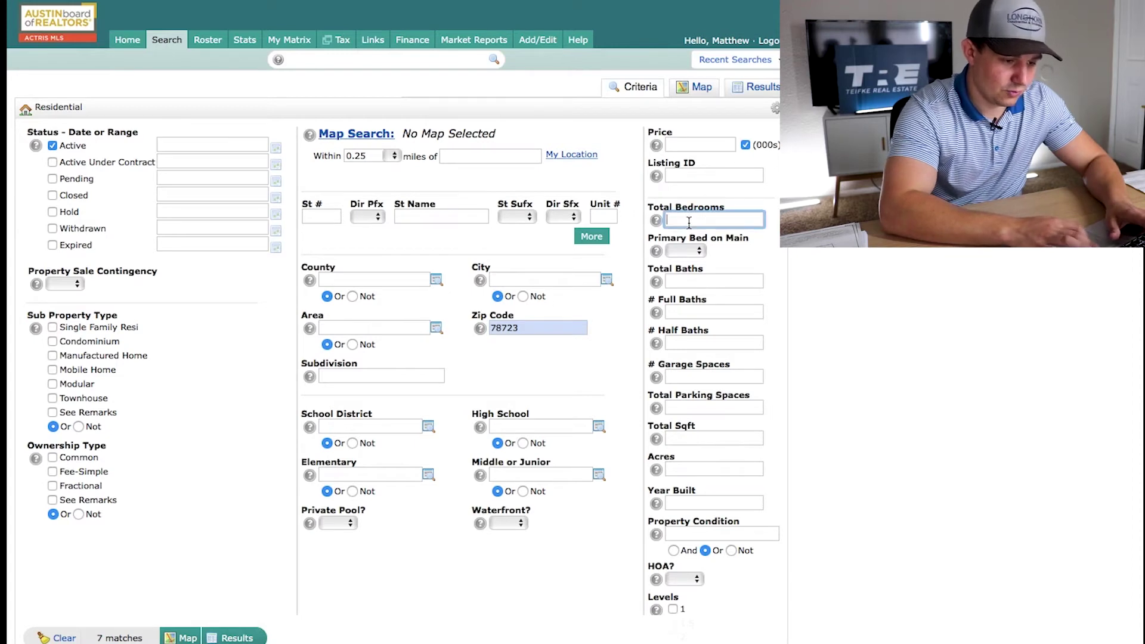
type("3")
left_click(705, 282)
type("2")
left_click(614, 373)
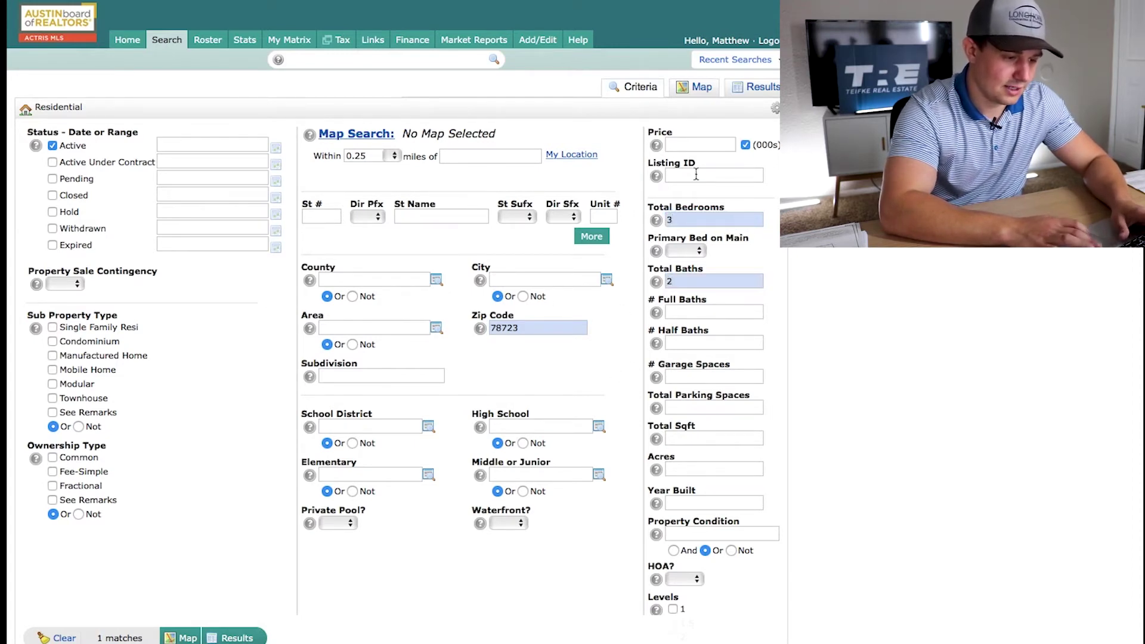
Set the price to 500-, remove the 78723 zip code, and show the 243 matches on the map
mouse_move(660, 148)
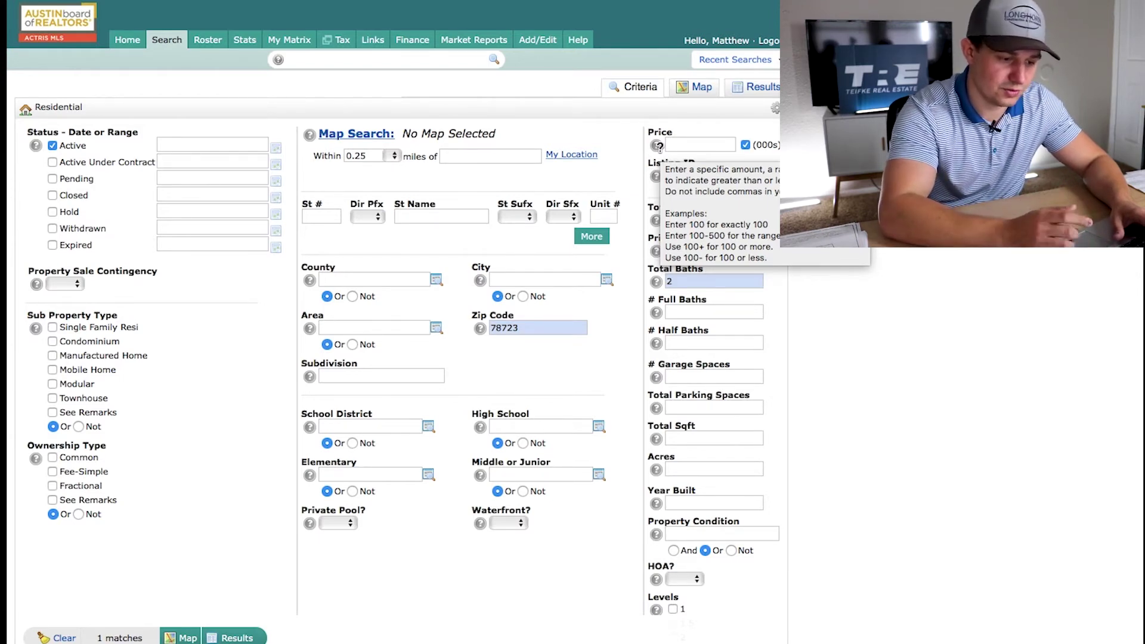
left_click(679, 144)
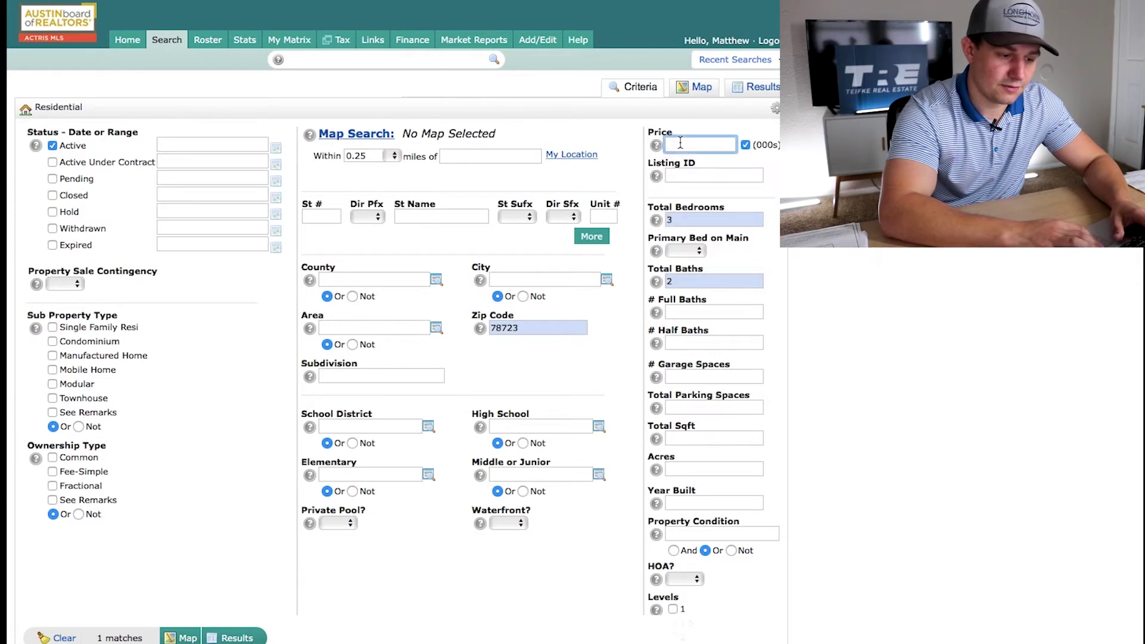
type("500-")
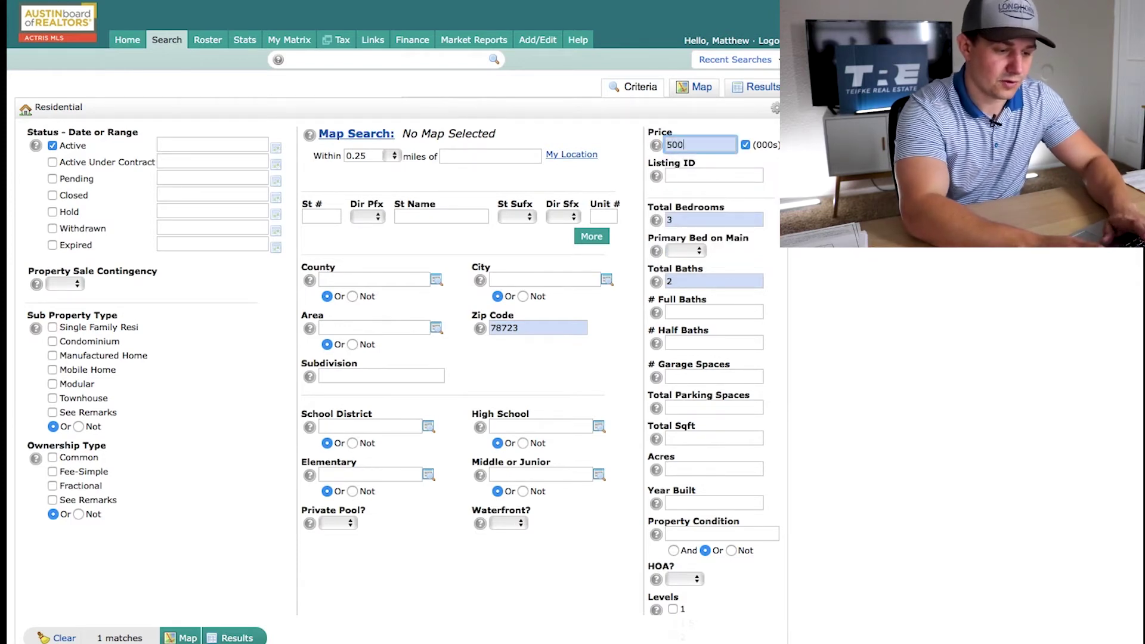
left_click(627, 329)
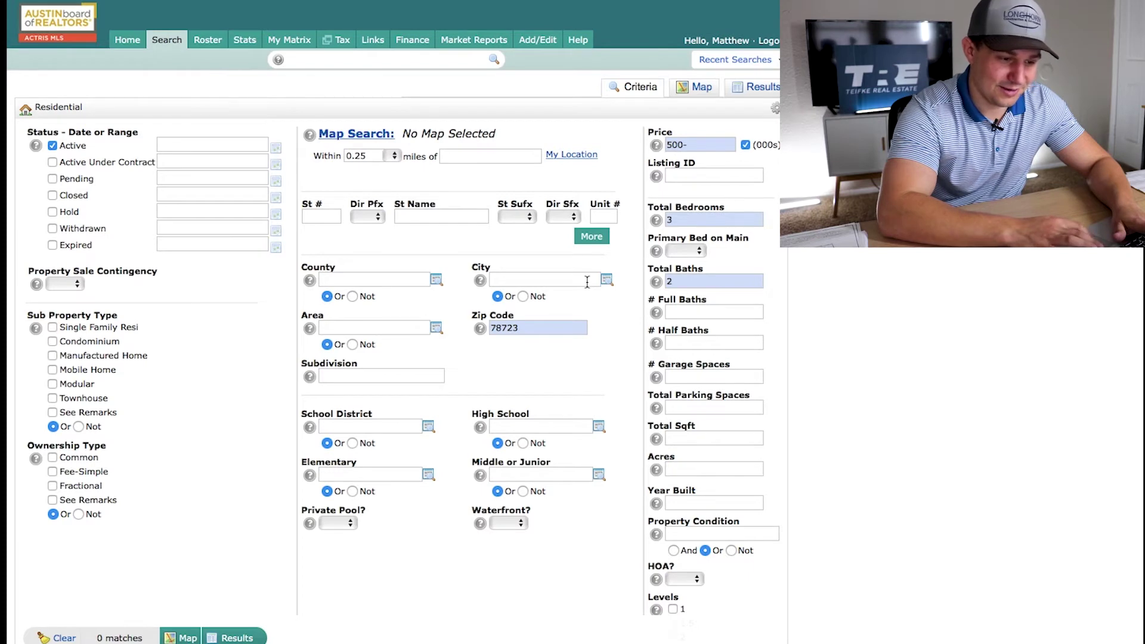
double_click(507, 327)
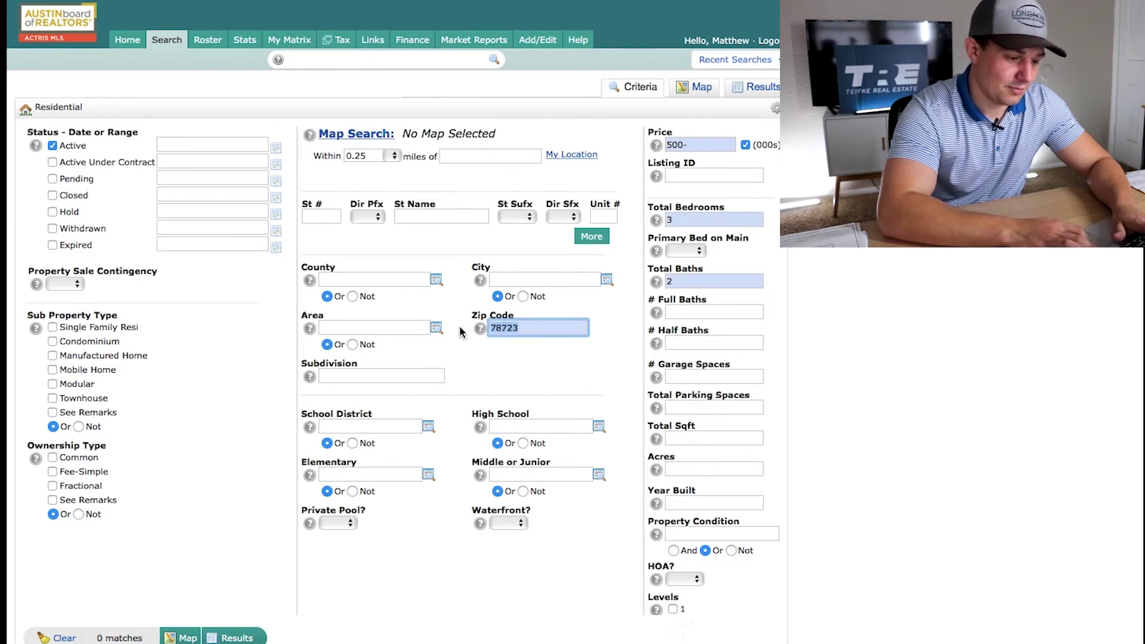
key("BackSpace")
left_click(181, 637)
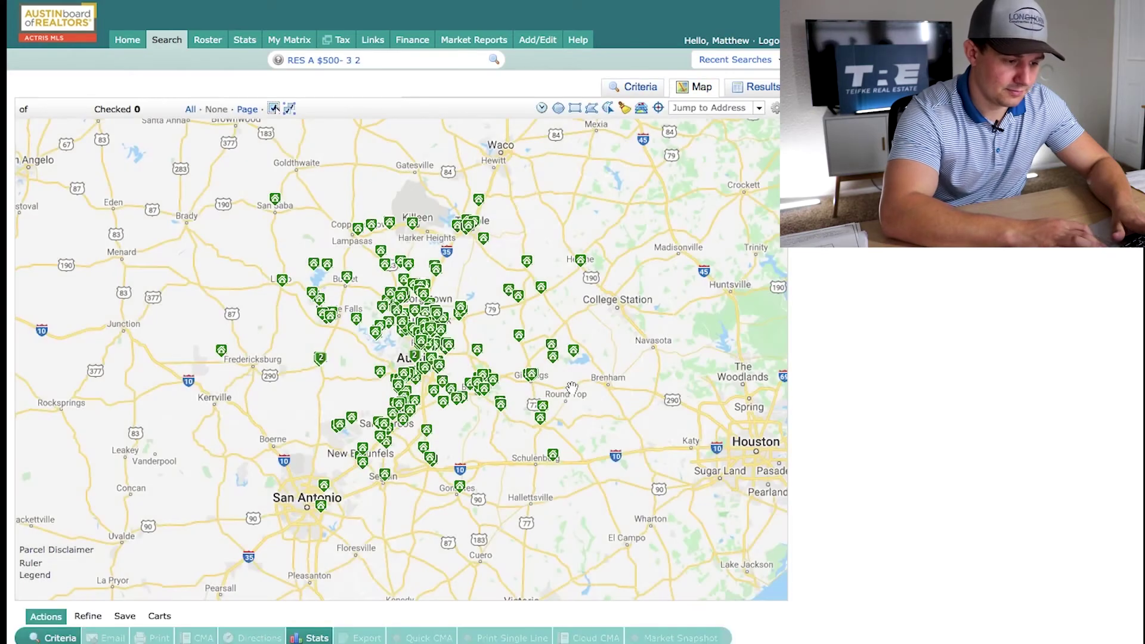
Zoom and pan the map onto Windsor Park and University Hills, then pick the drawing tool
scroll(464, 366, "up", 3)
left_click_drag(384, 290, 541, 325)
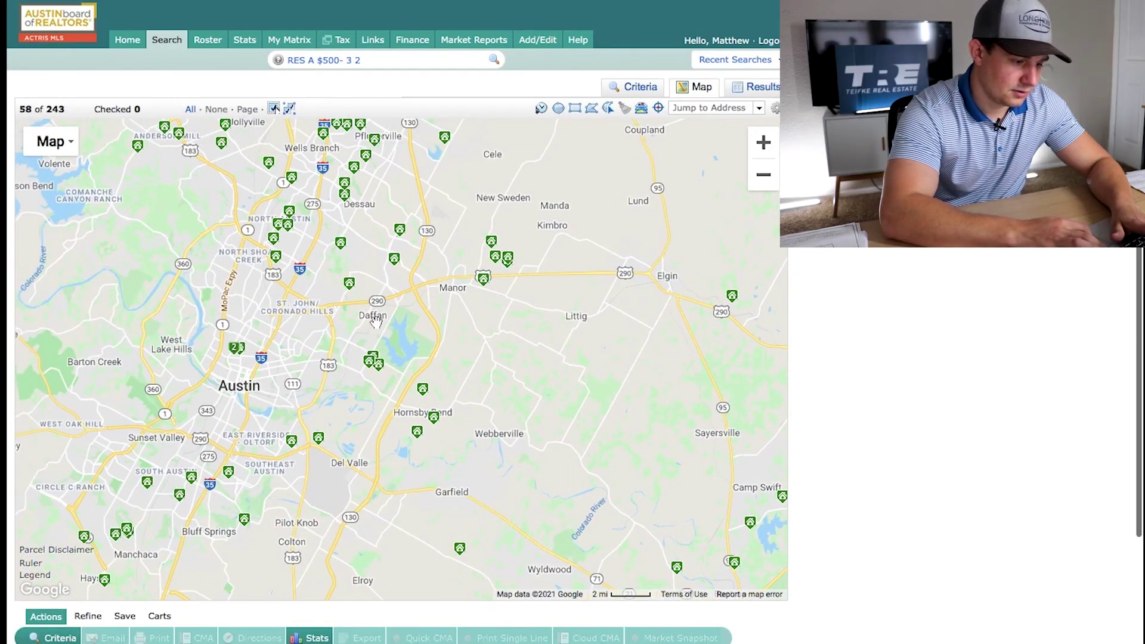
scroll(383, 319, "up", 1)
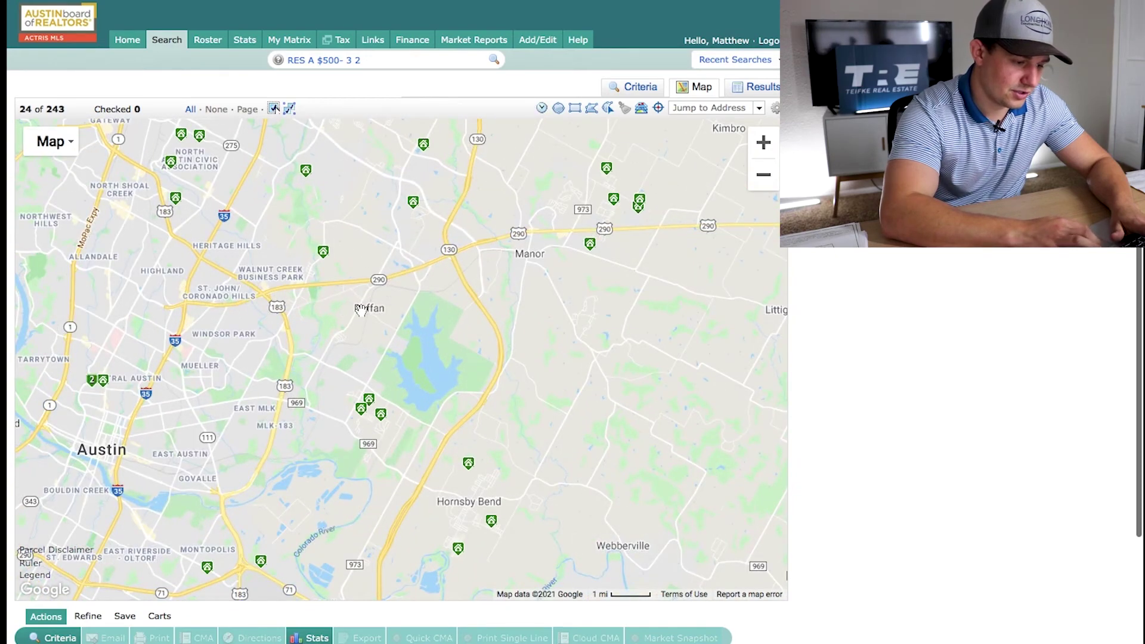
left_click_drag(236, 368, 377, 285)
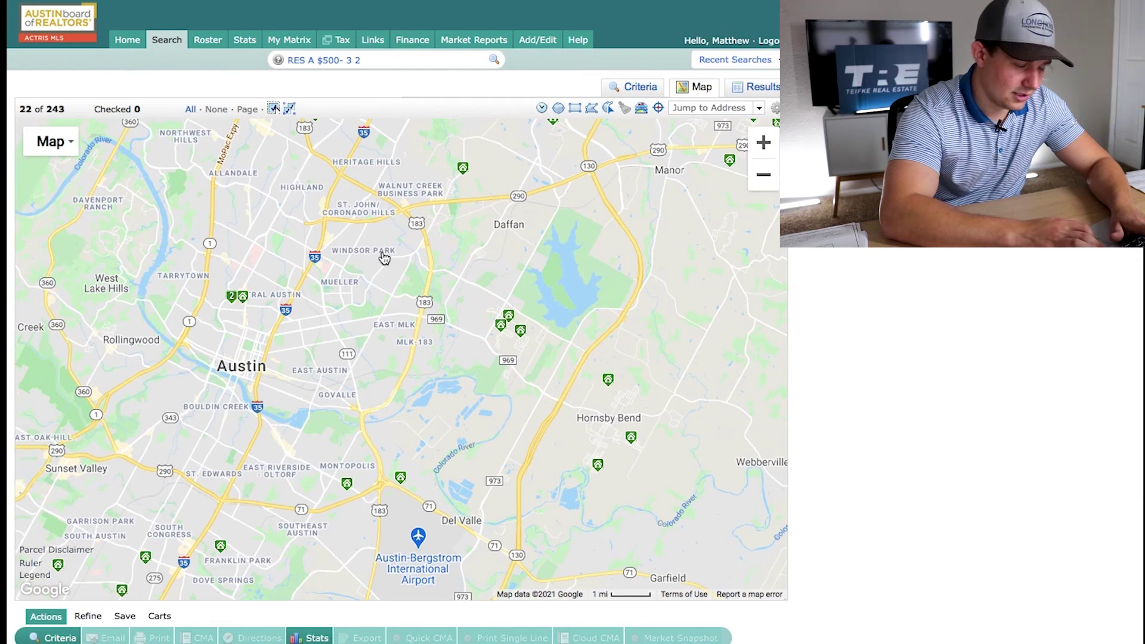
left_click_drag(395, 222, 373, 315)
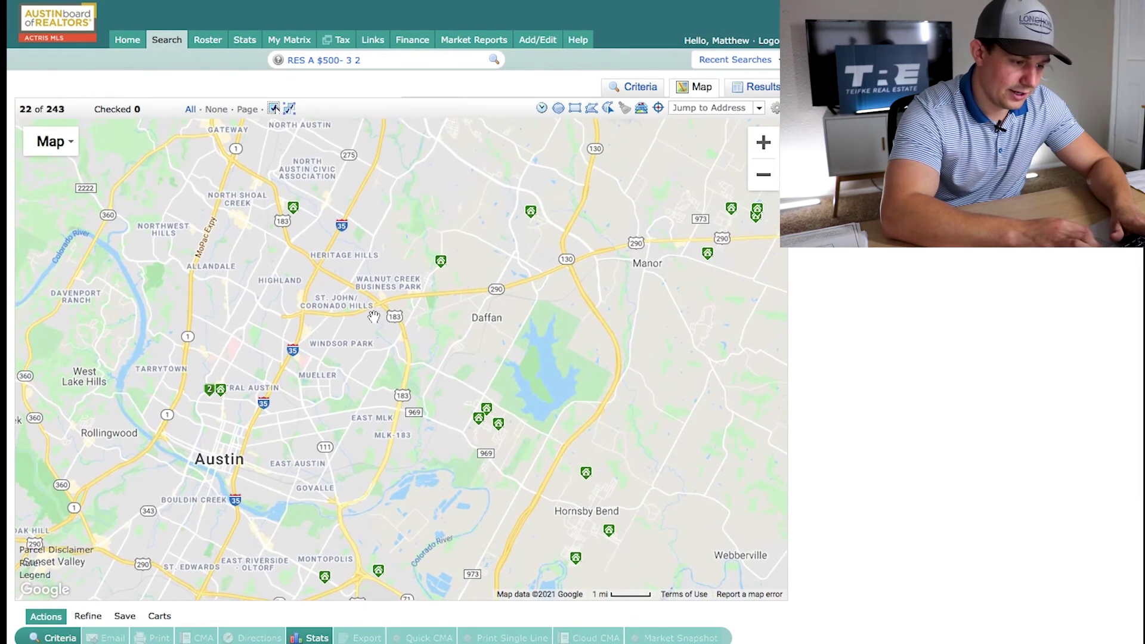
mouse_move(442, 266)
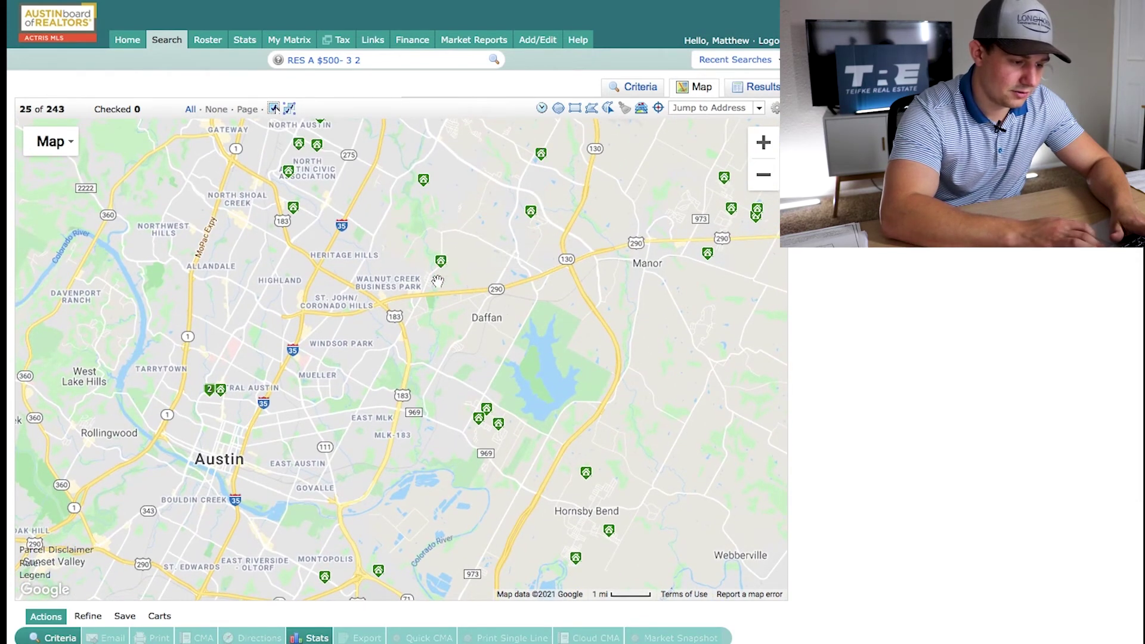
mouse_move(292, 215)
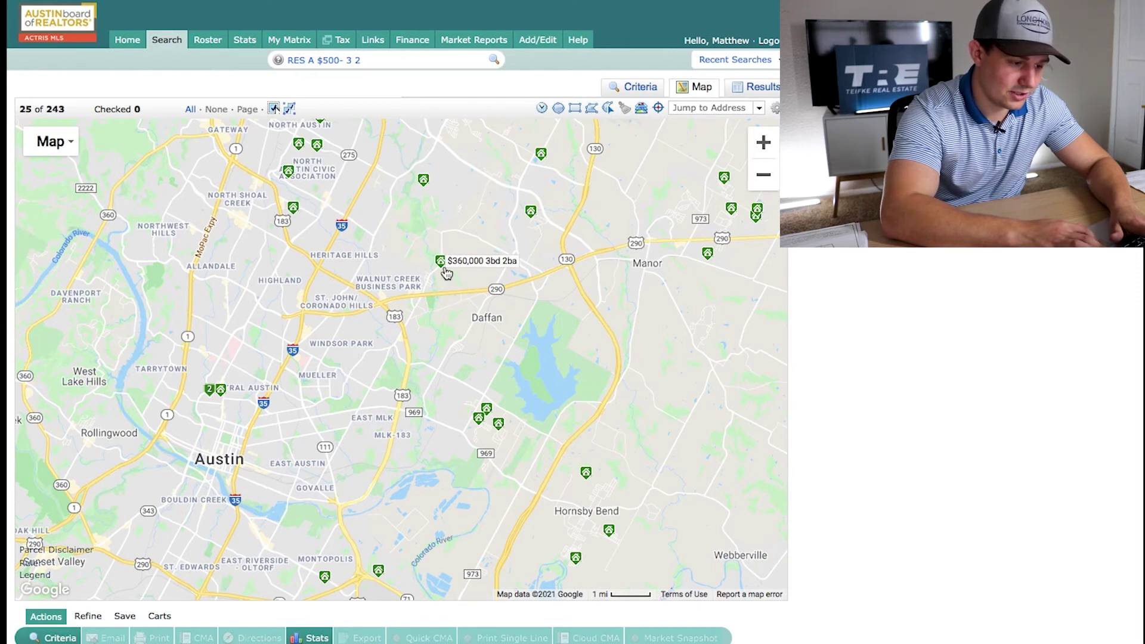
left_click_drag(361, 365, 461, 363)
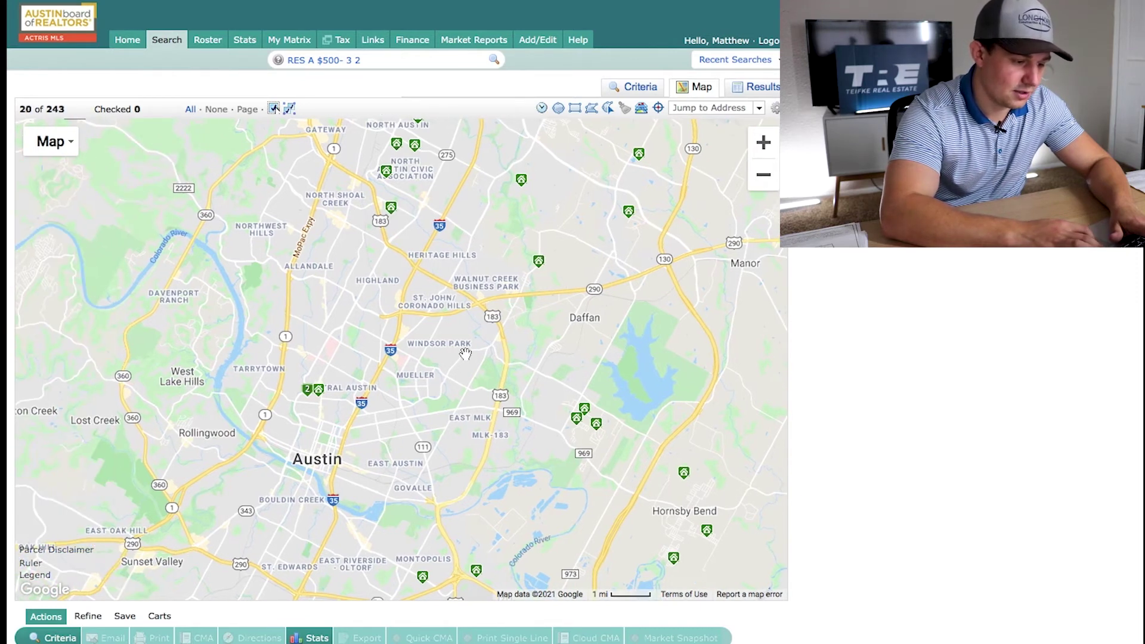
scroll(465, 353, "up", 2)
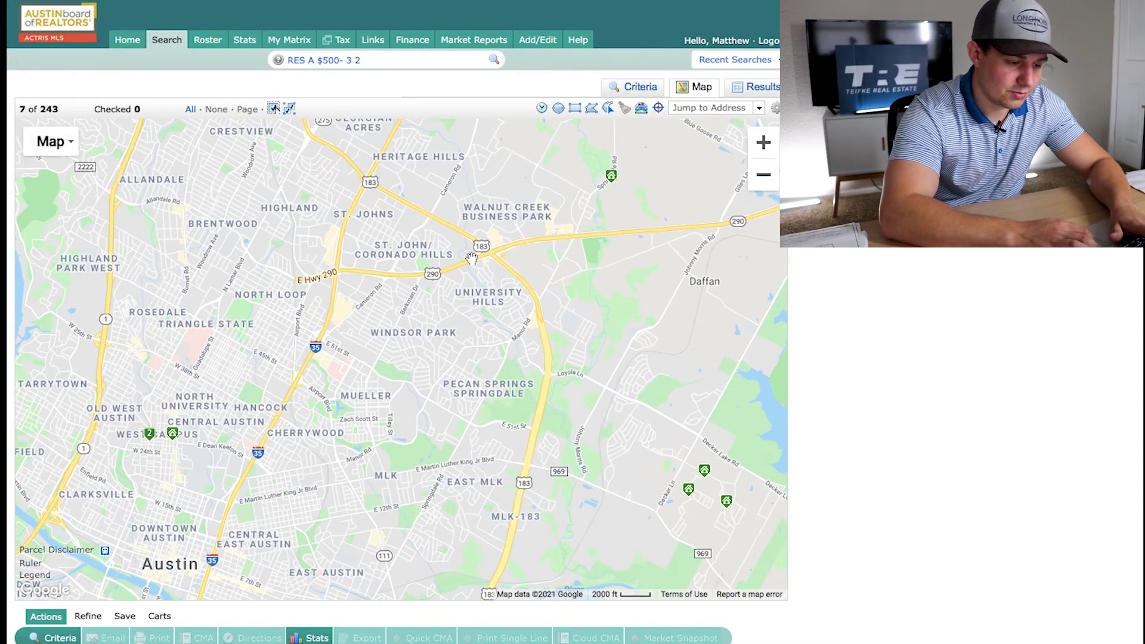
scroll(520, 316, "up", 1)
left_click_drag(520, 317, 636, 313)
left_click(593, 109)
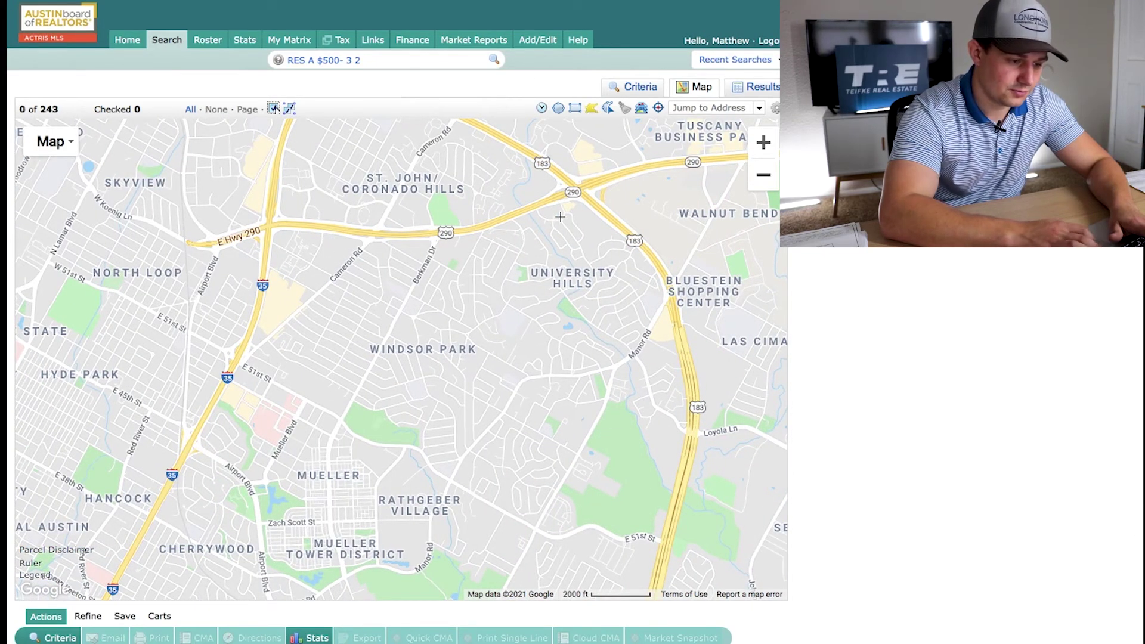
Add zip 78723 back to the criteria, list the 0 results, and bring up the save options
left_click(635, 88)
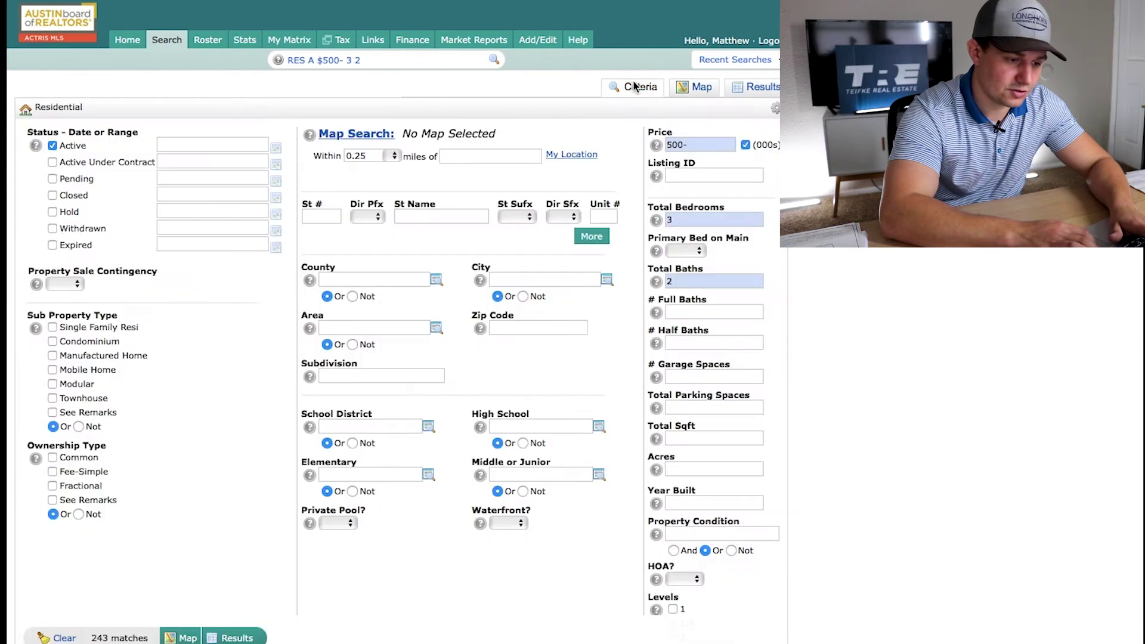
left_click(517, 329)
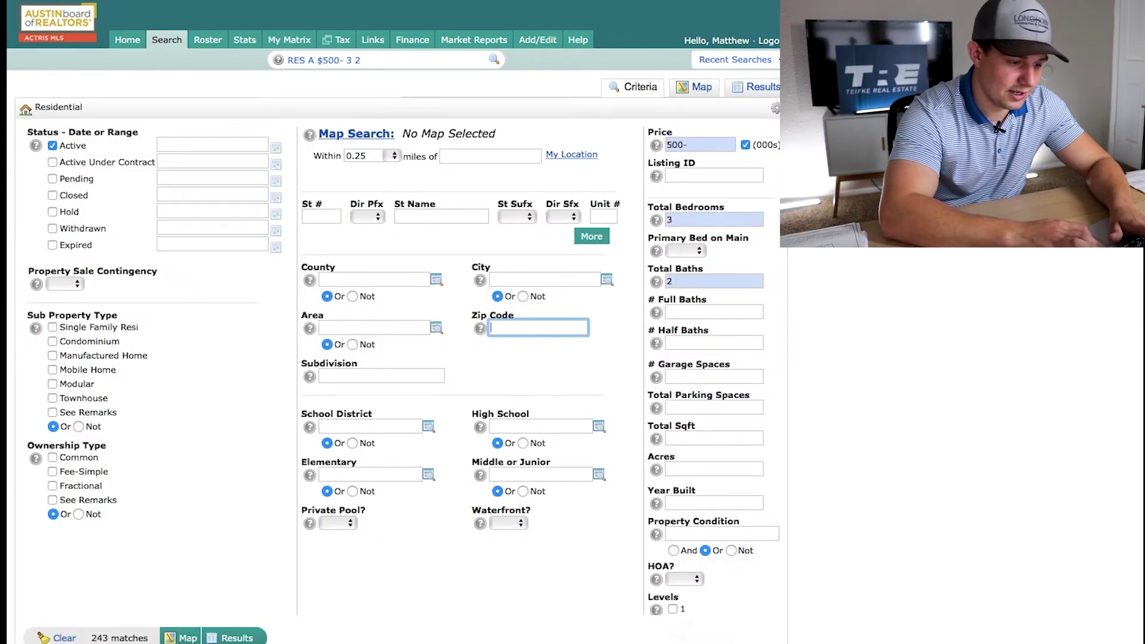
type("78723")
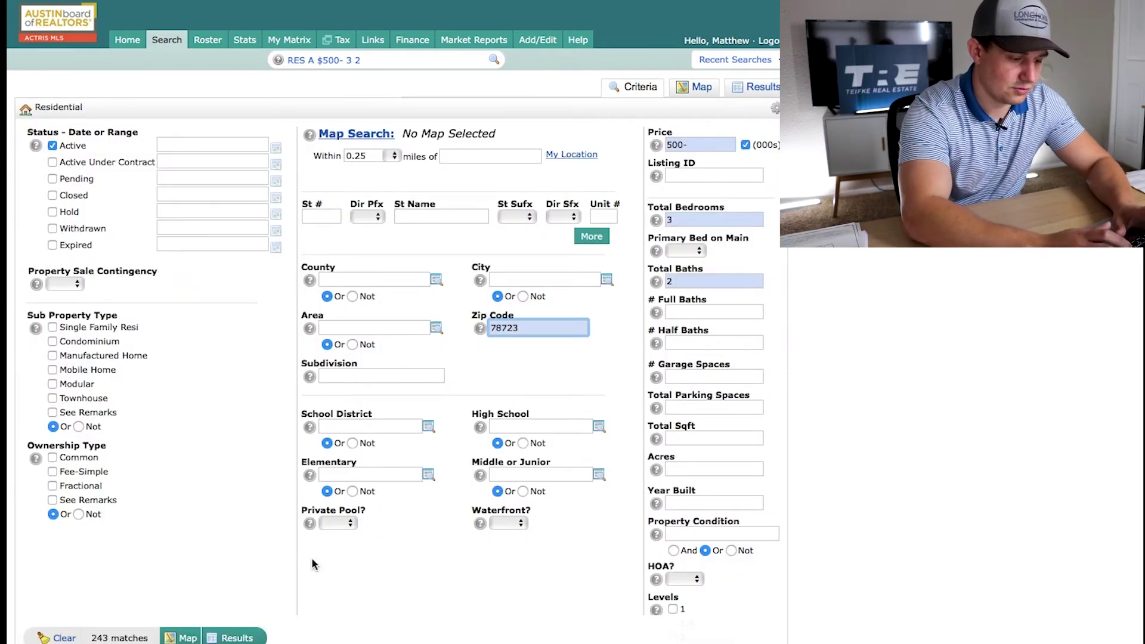
left_click(237, 638)
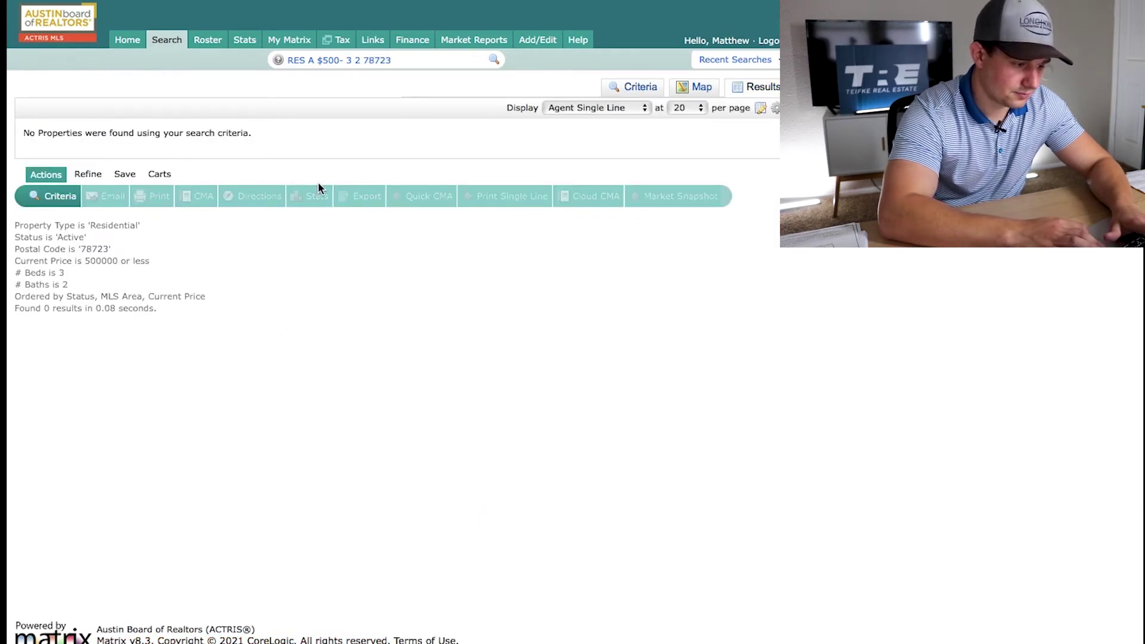
left_click(123, 178)
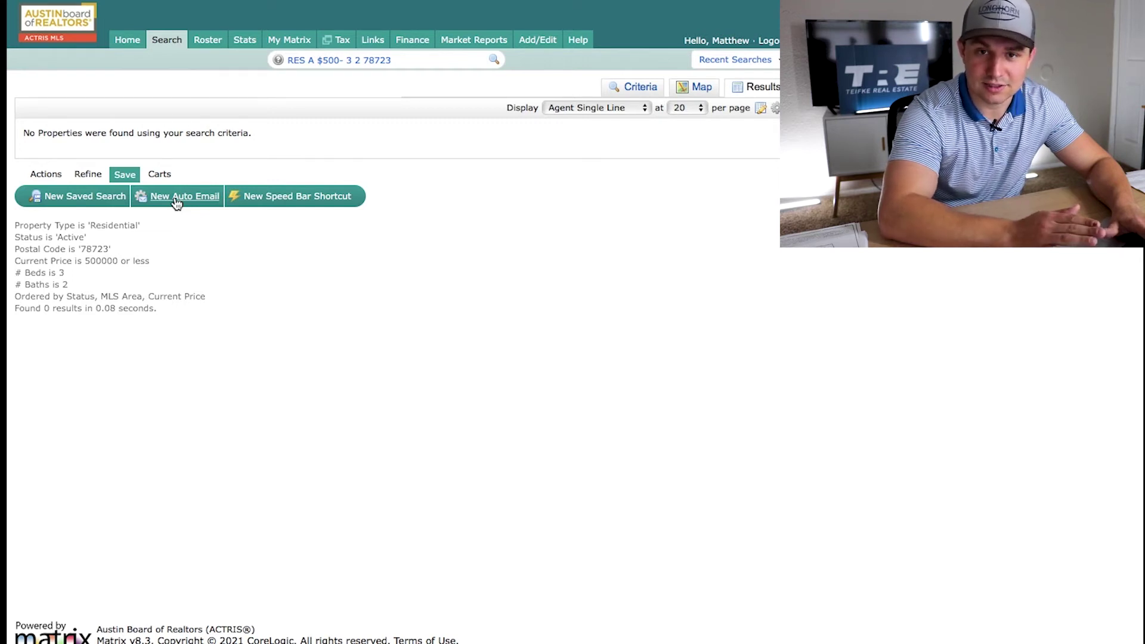
Start a new auto email and save a new contact, with first name, last name and e-mail, as recipient
left_click(176, 198)
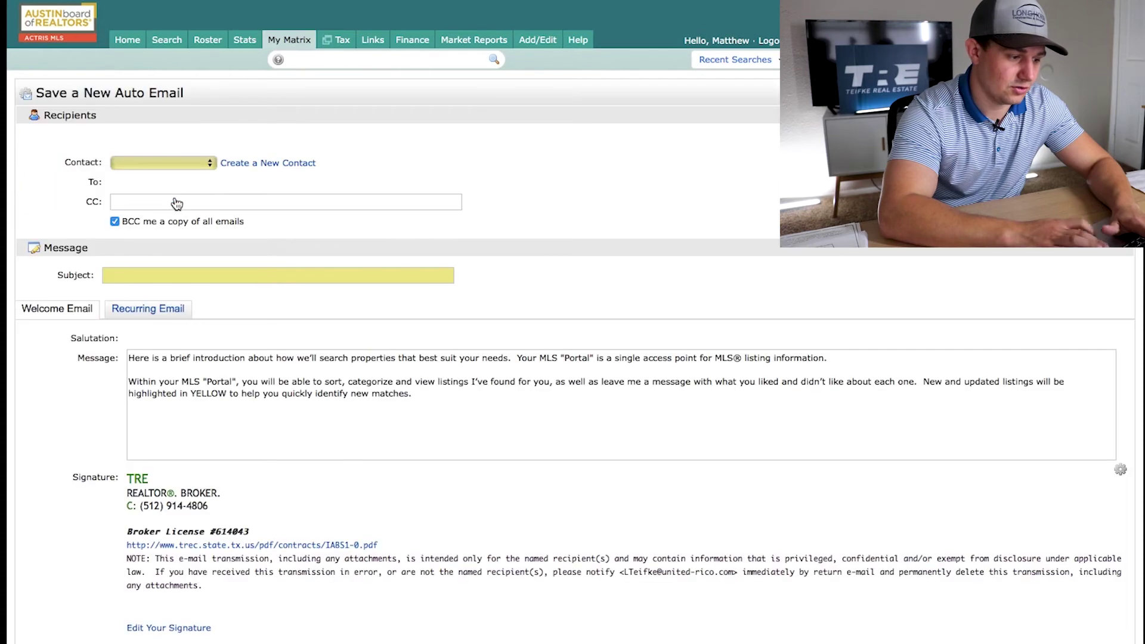
left_click(267, 164)
left_click(460, 129)
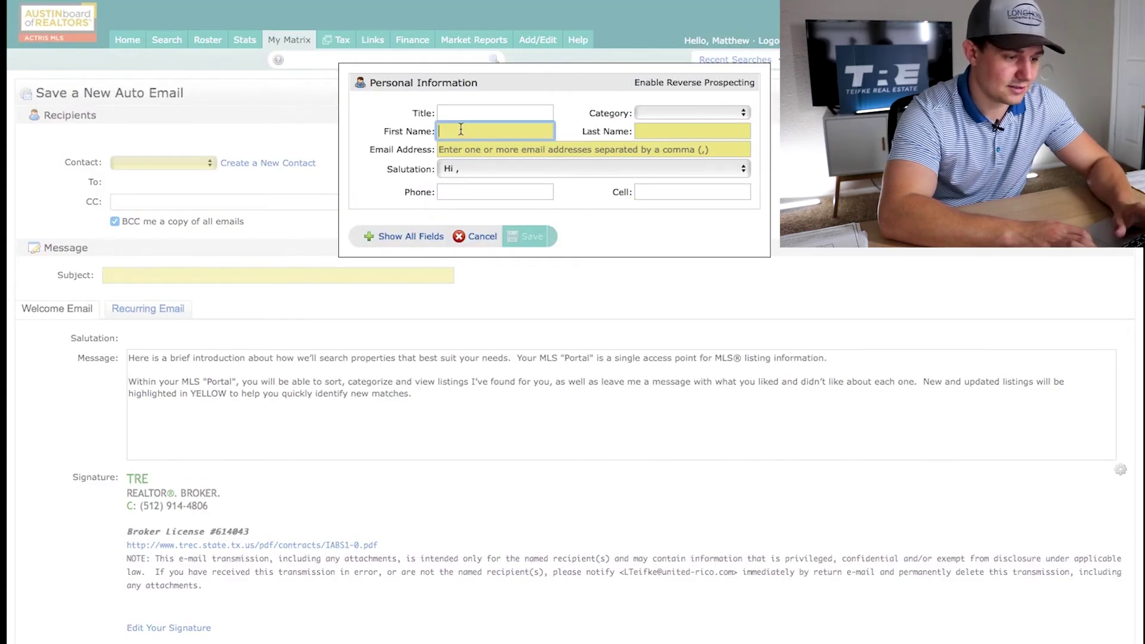
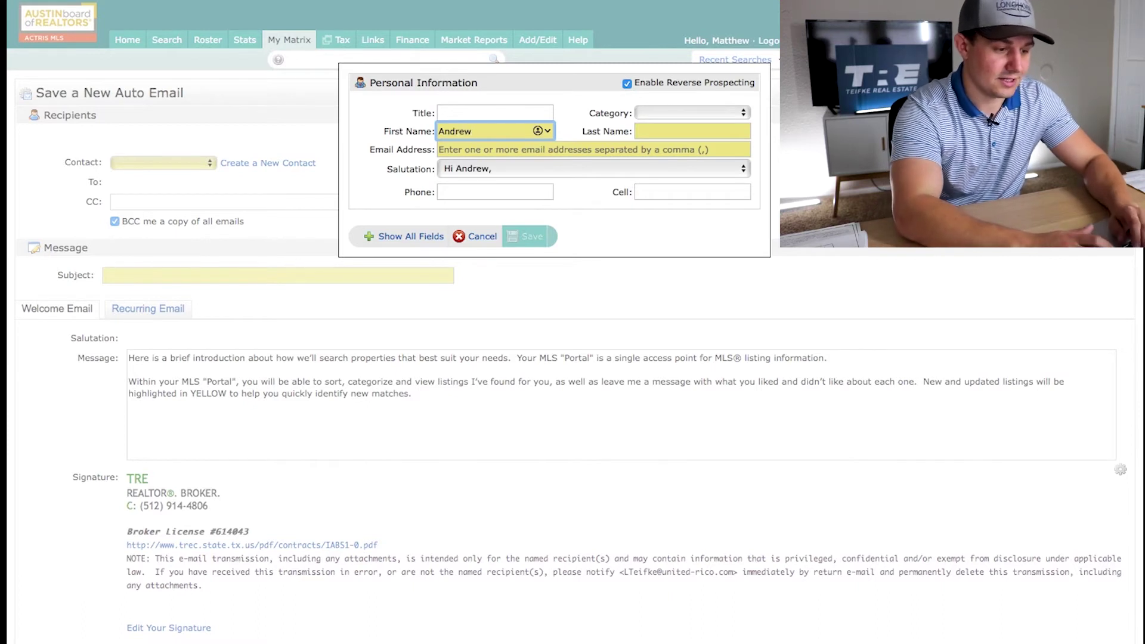
key("Tab")
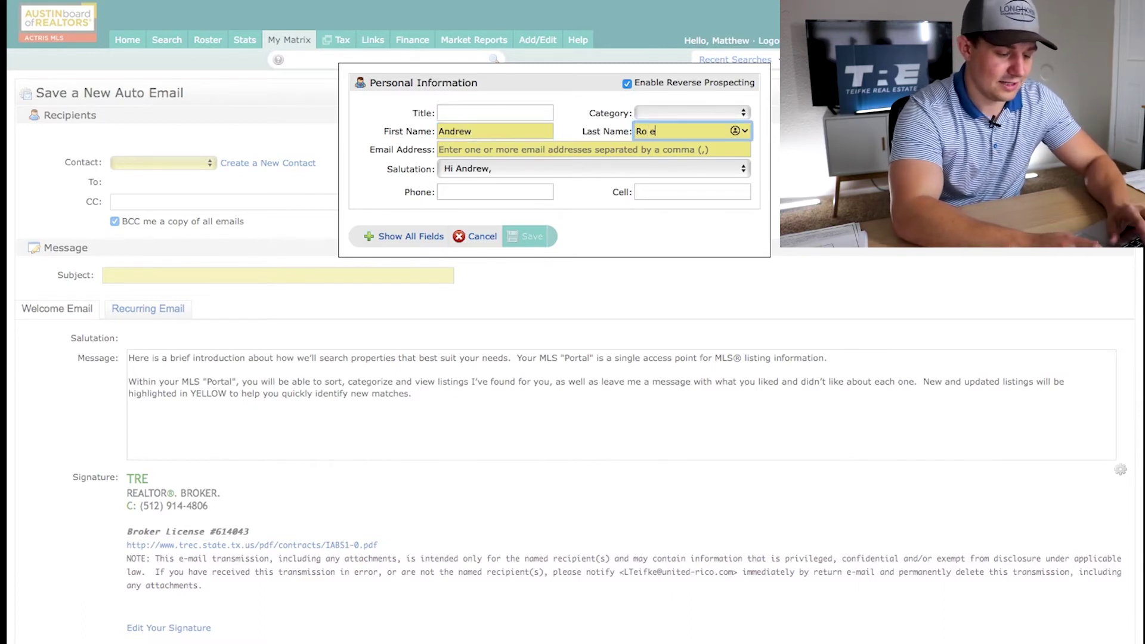
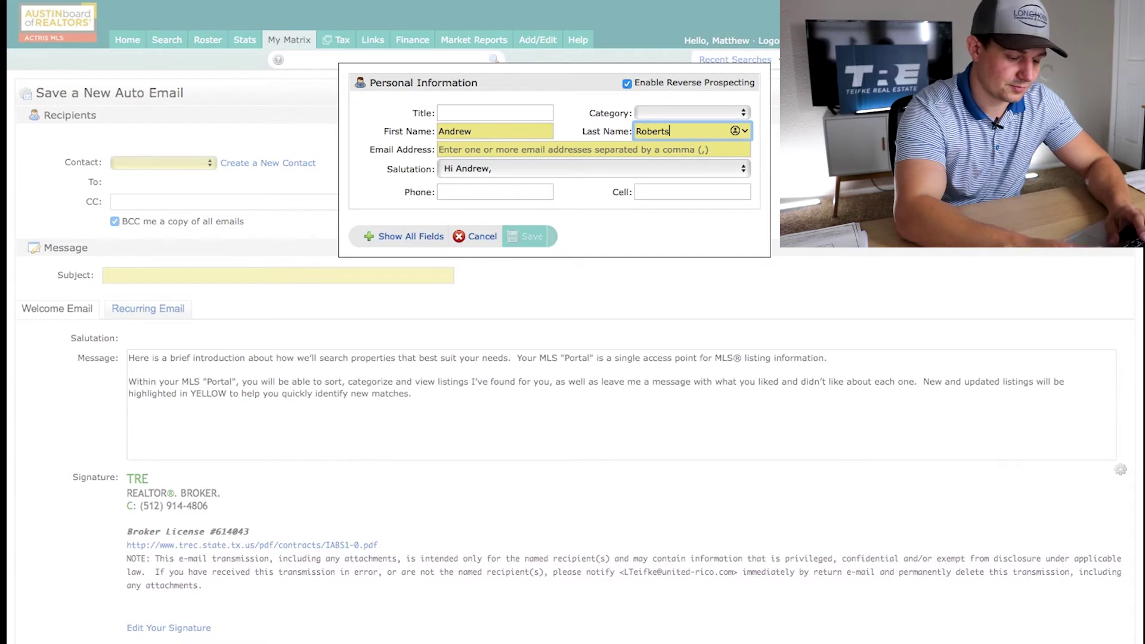
left_click(473, 147)
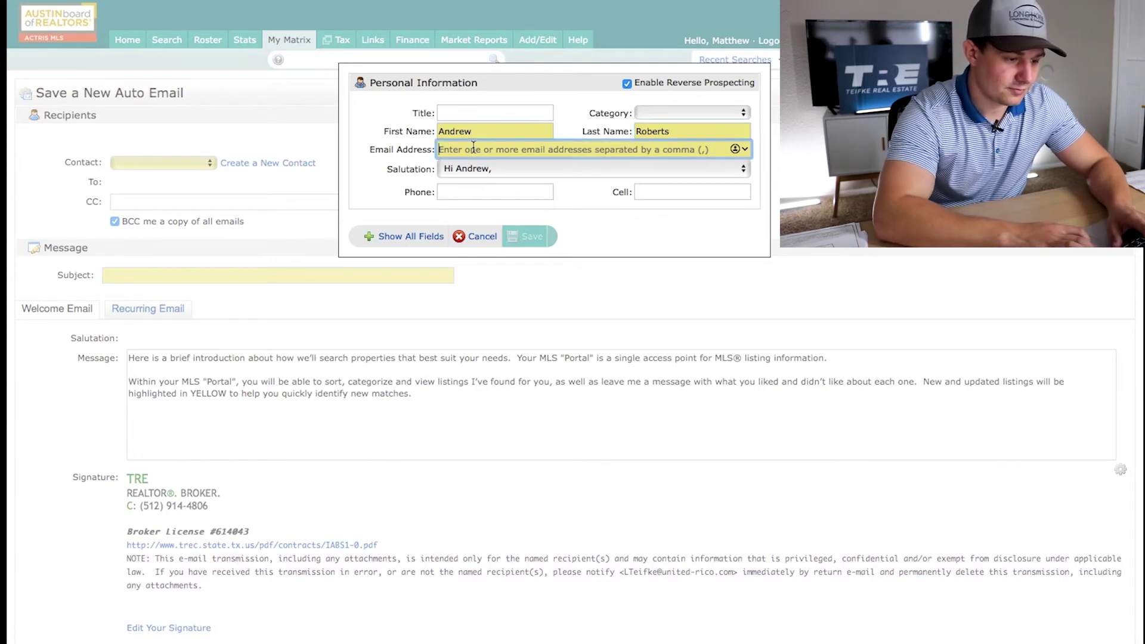
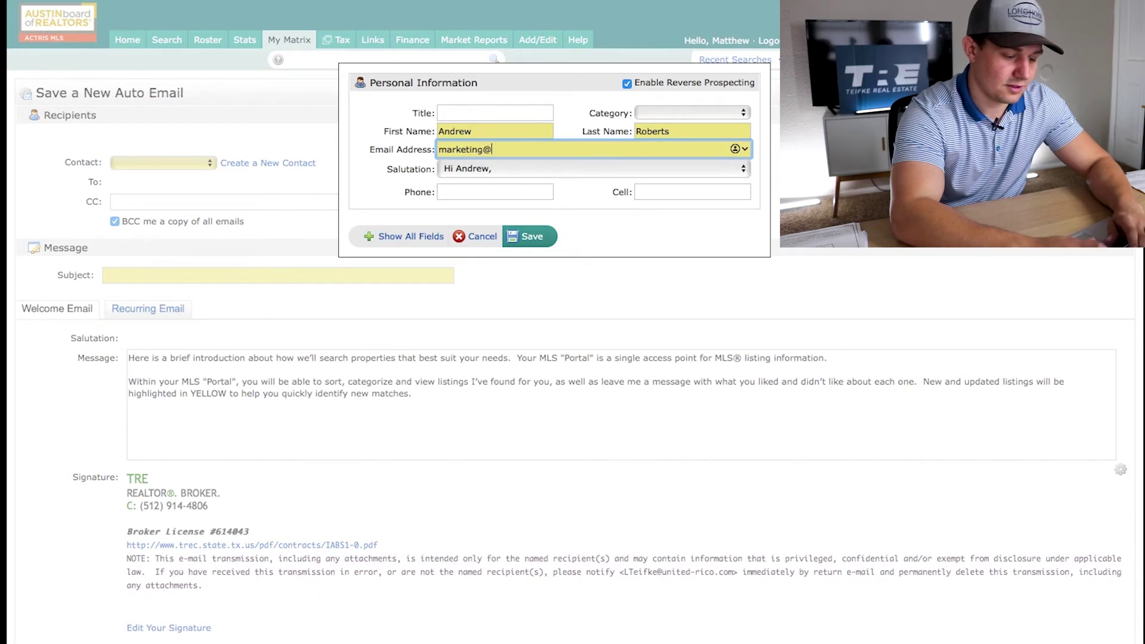
left_click(592, 221)
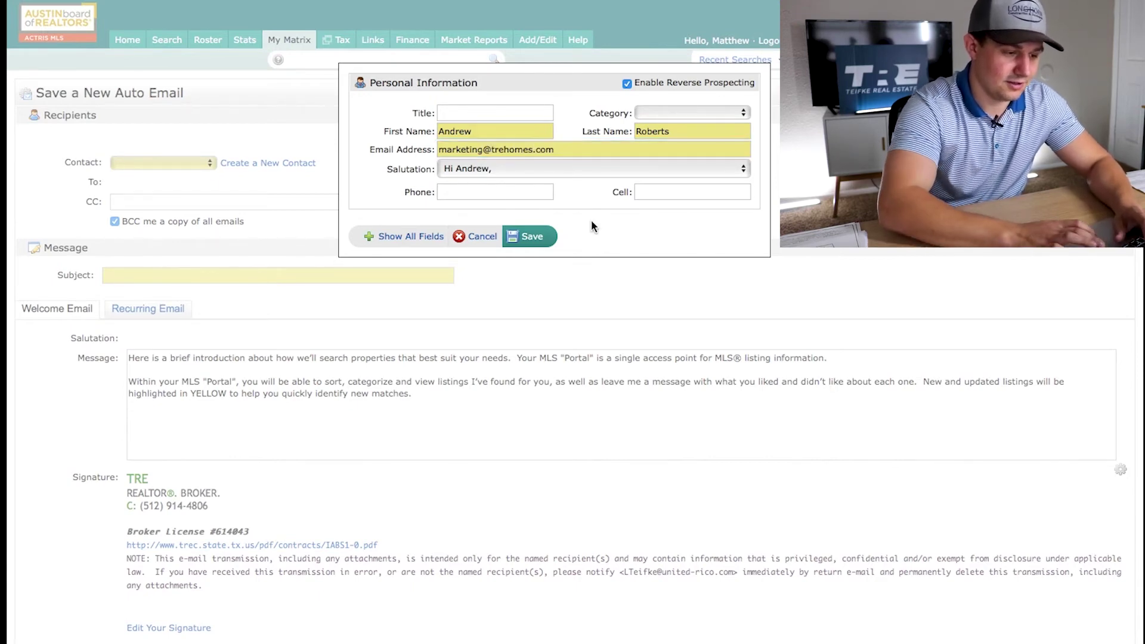
left_click(531, 237)
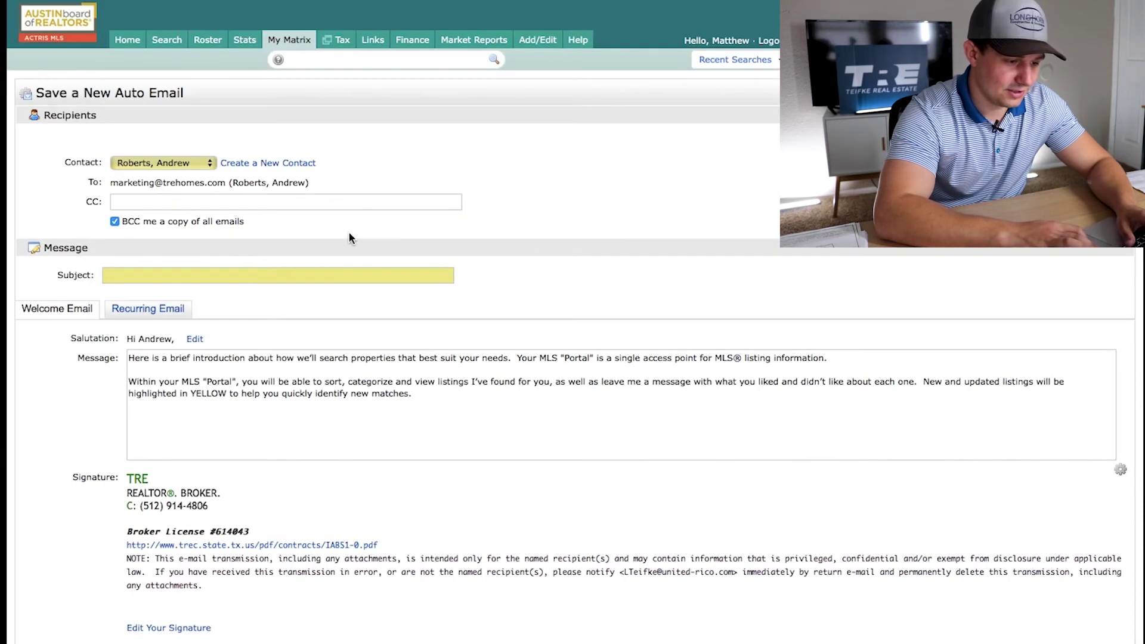
Complete the subject line so it reads 'MOVE FAST! WE GOT ONE!'
scroll(482, 220, "down", 1)
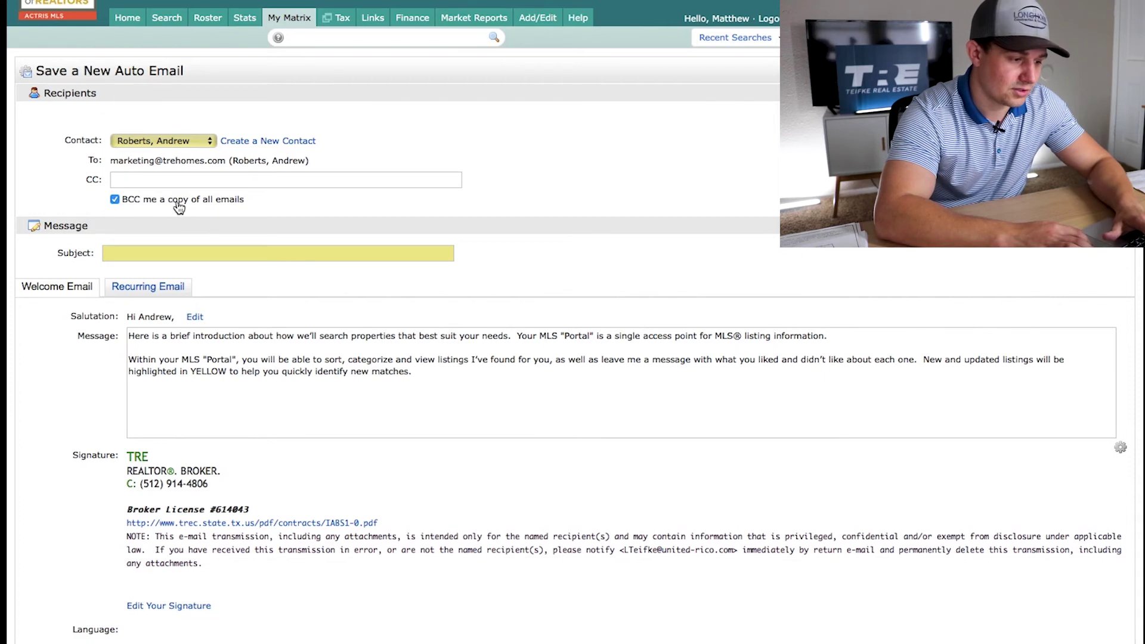
scroll(417, 216, "down", 1)
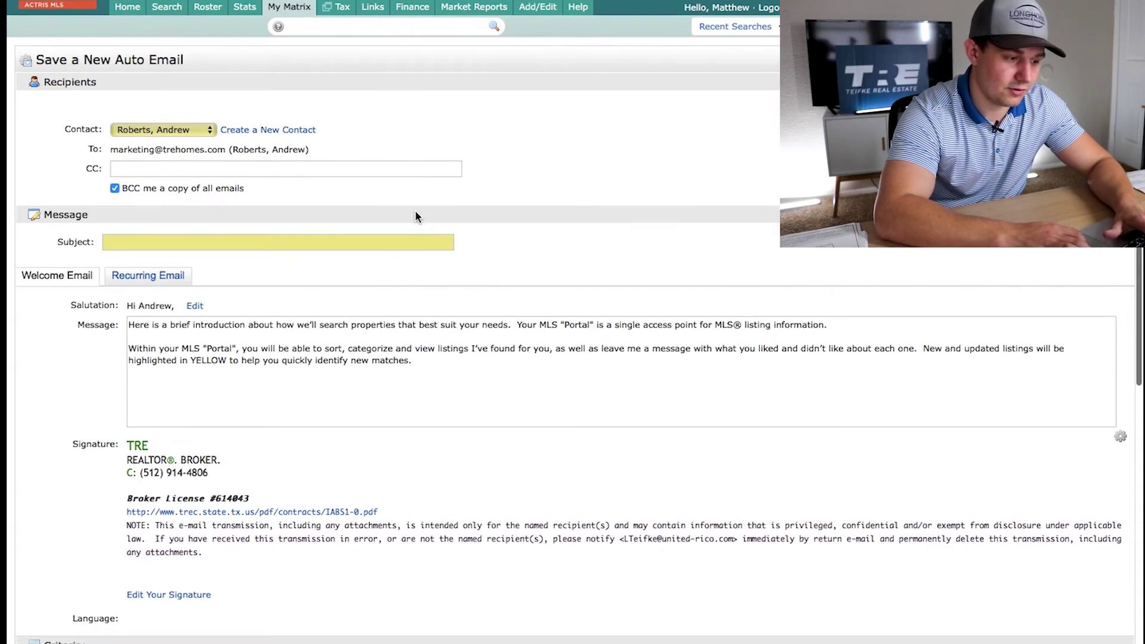
left_click(338, 248)
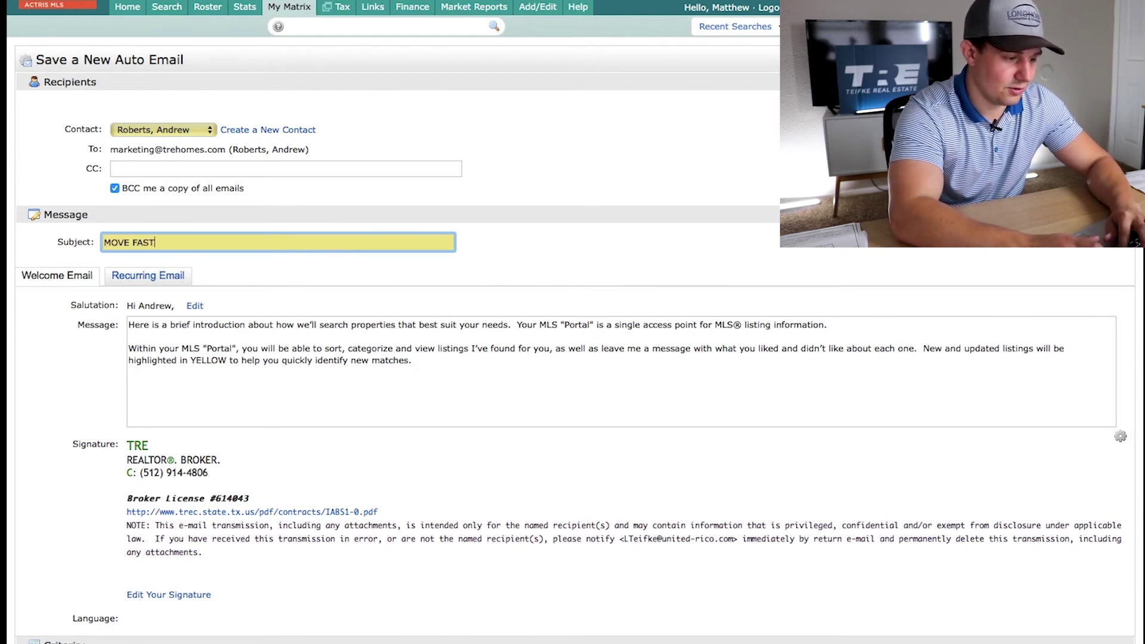
type("! WE GOT ONE!")
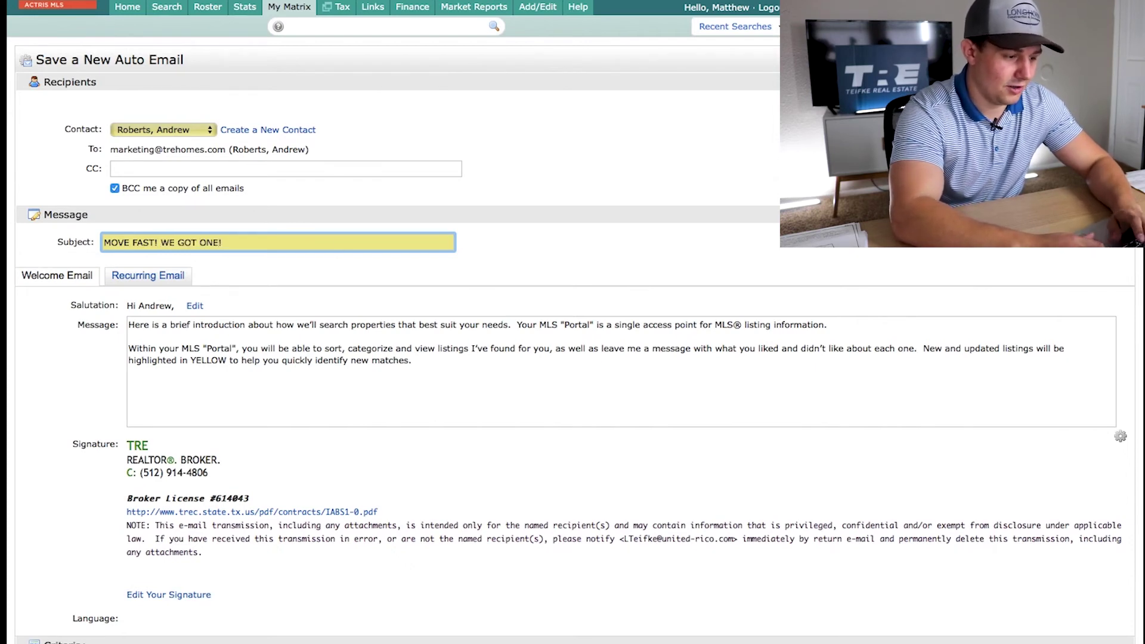
Review the default welcome message text, leaving it unchanged
scroll(528, 262, "down", 2)
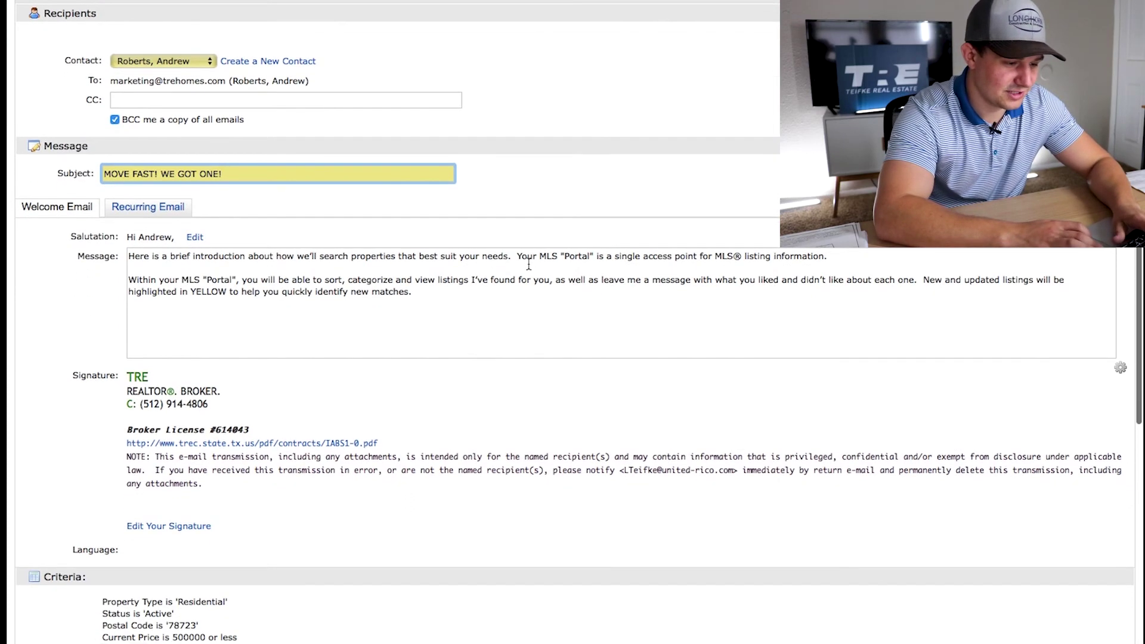
scroll(527, 262, "down", 1)
left_click_drag(130, 219, 419, 281)
left_click(419, 281)
scroll(359, 273, "down", 1)
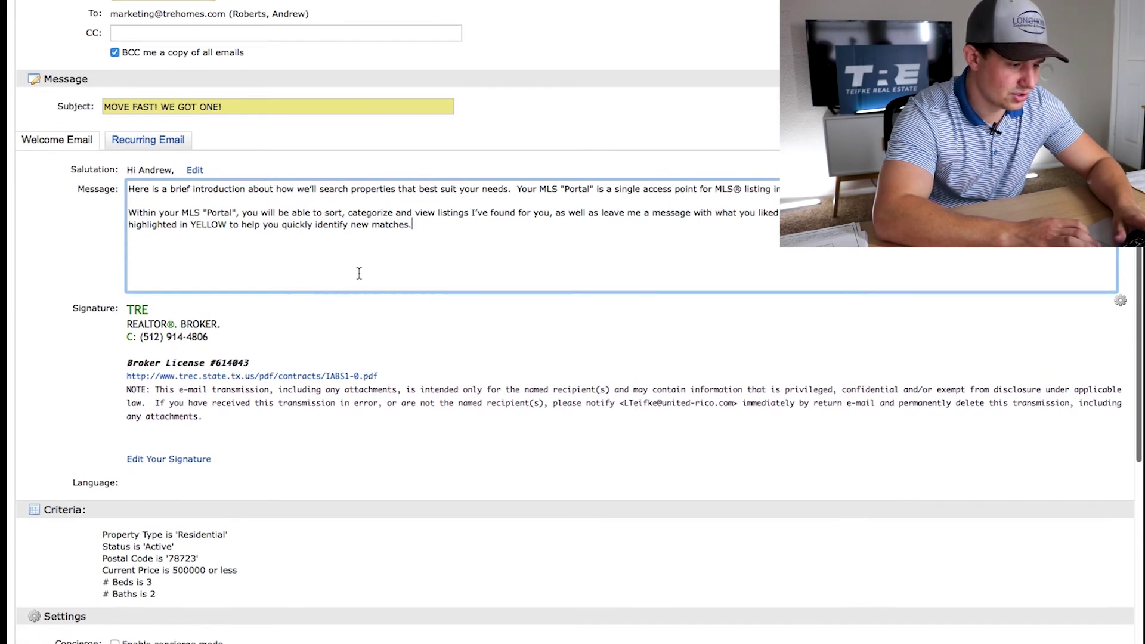
scroll(365, 327, "down", 9)
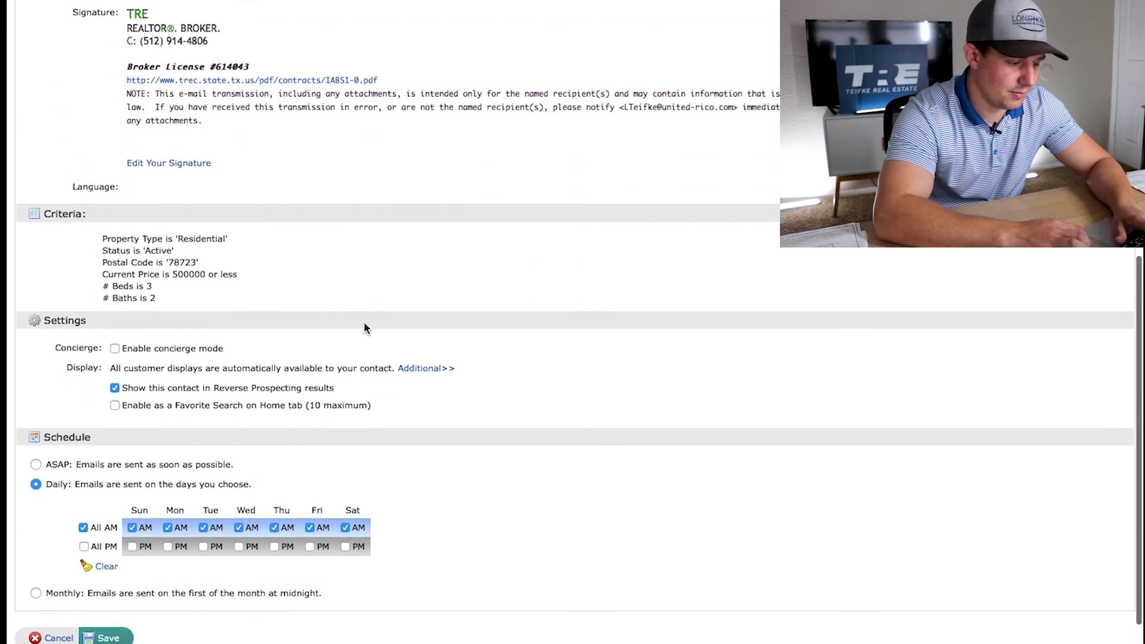
Set the auto email schedule to ASAP after checking the Daily options, and save it
scroll(366, 328, "down", 2)
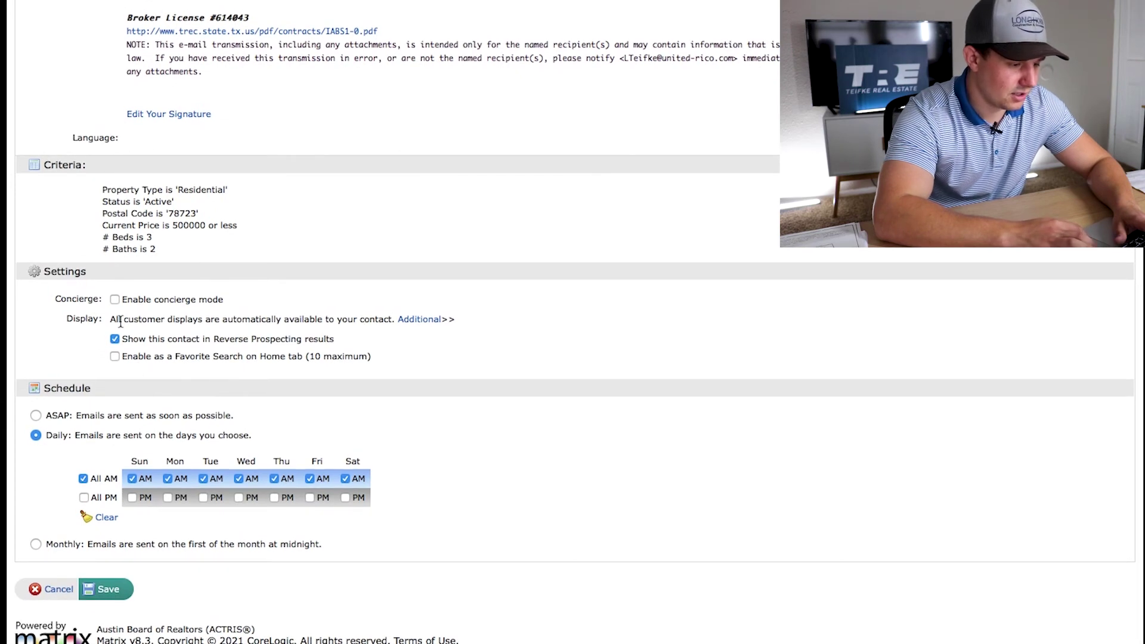
scroll(286, 348, "down", 1)
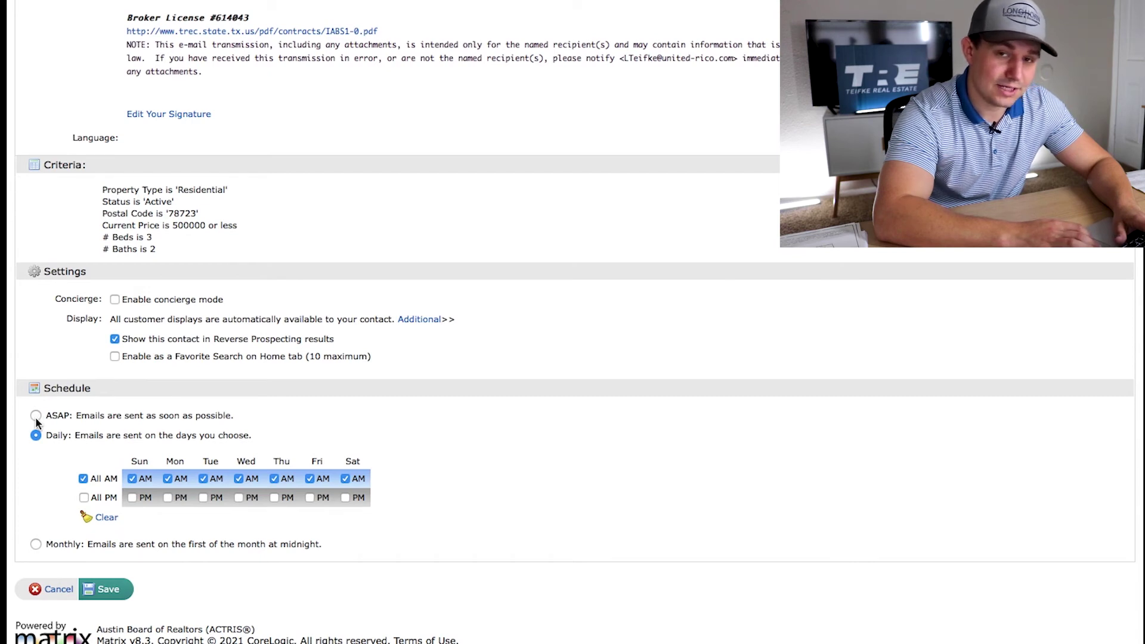
left_click(35, 416)
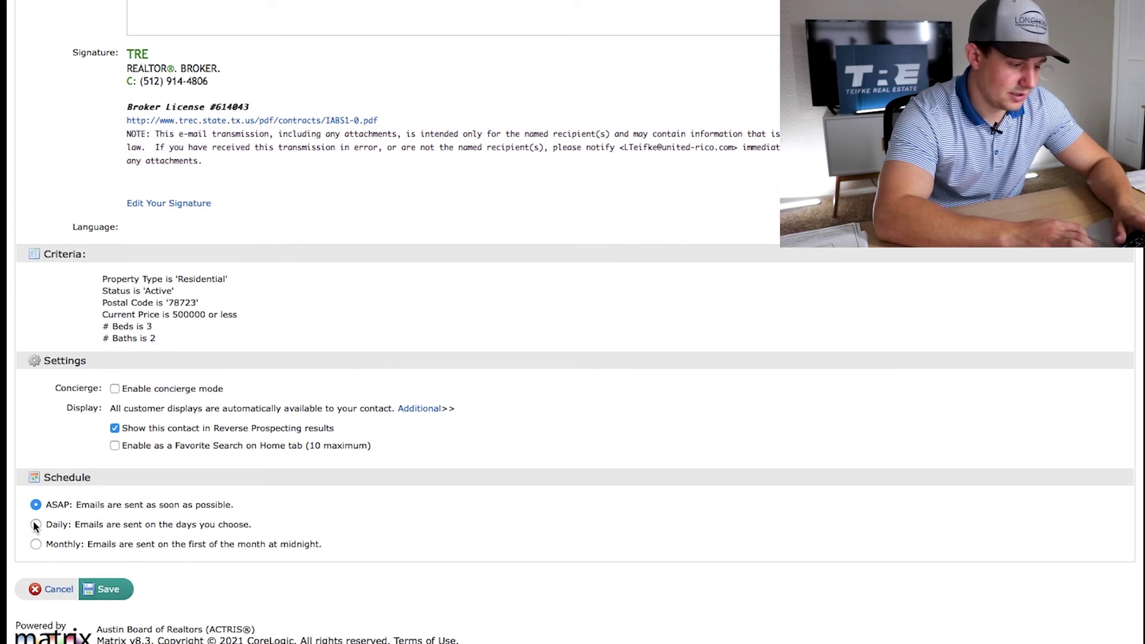
left_click(36, 524)
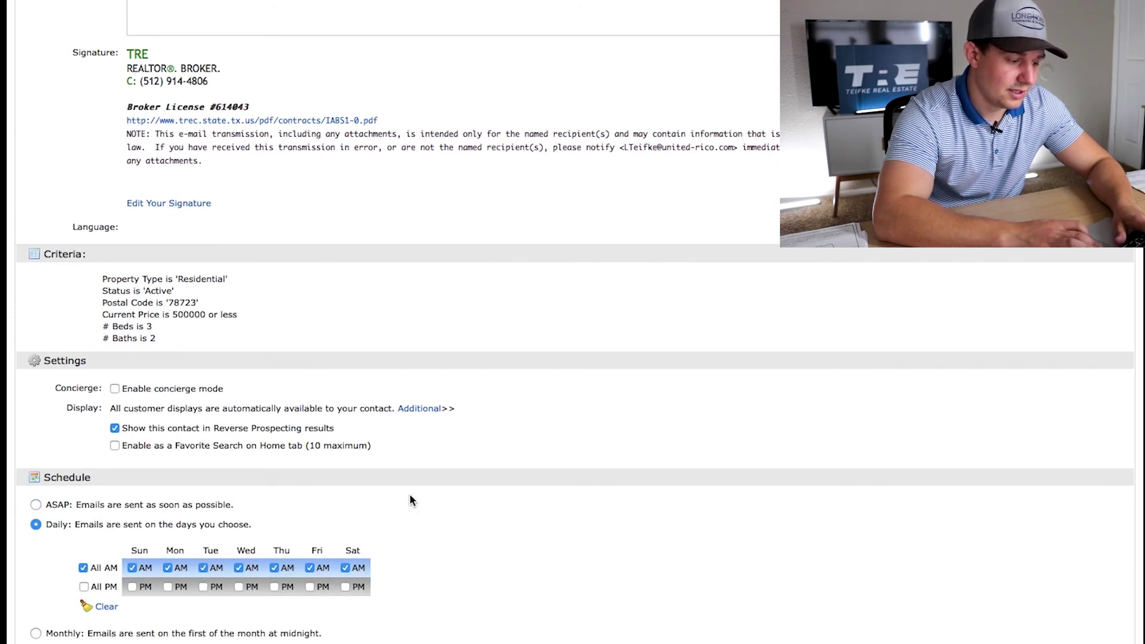
scroll(410, 499, "down", 2)
scroll(410, 499, "down", 1)
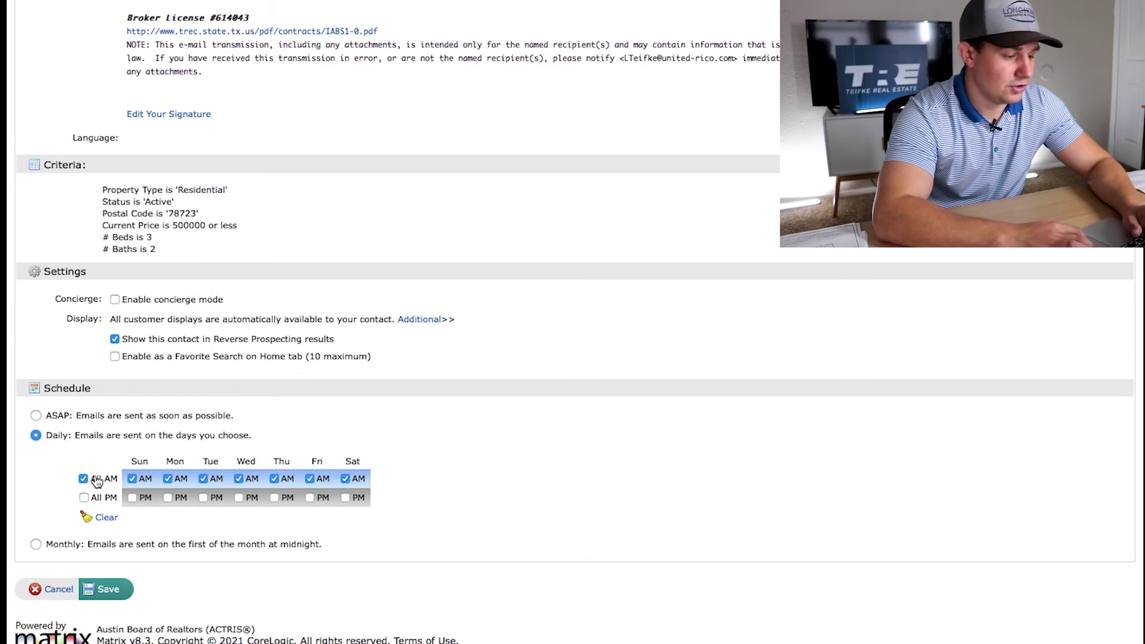
scroll(299, 463, "down", 1)
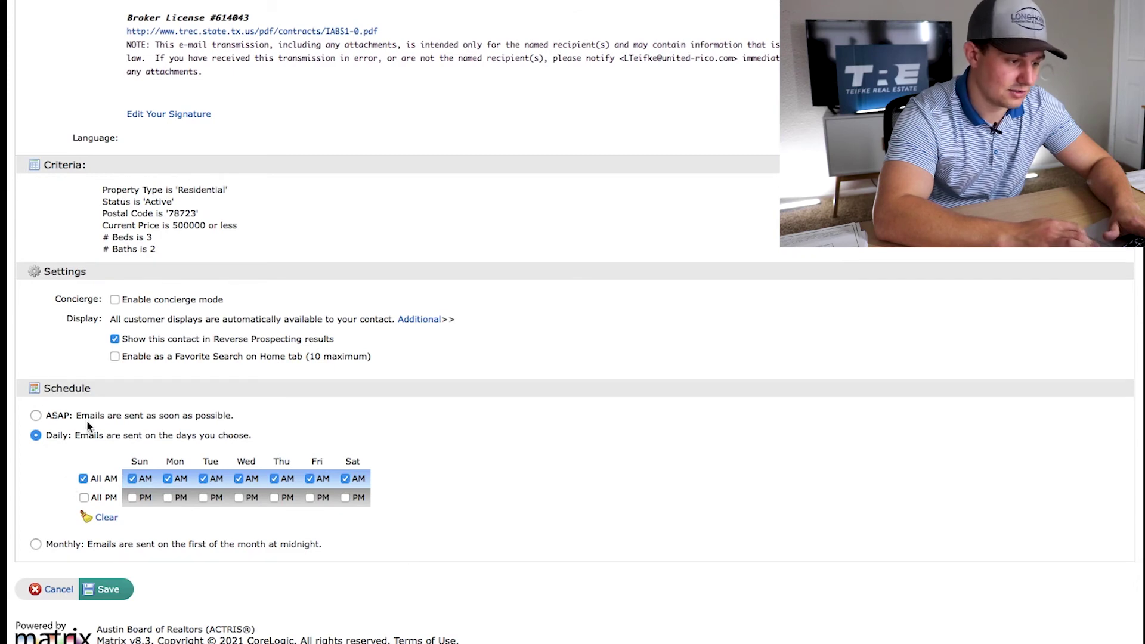
left_click(35, 417)
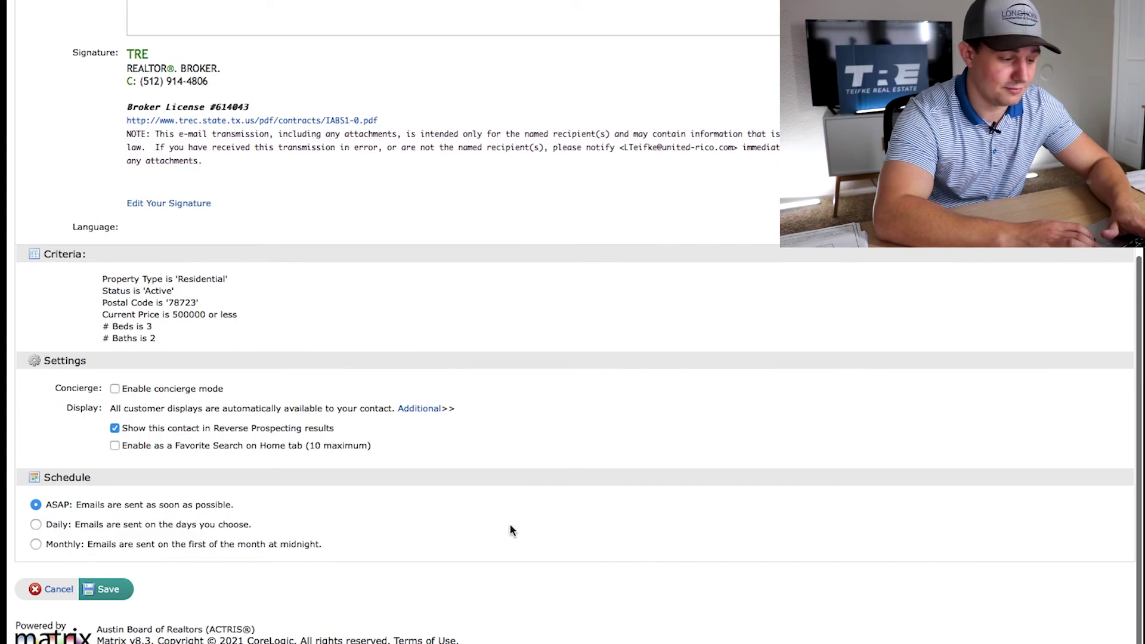
scroll(439, 482, "up", 7)
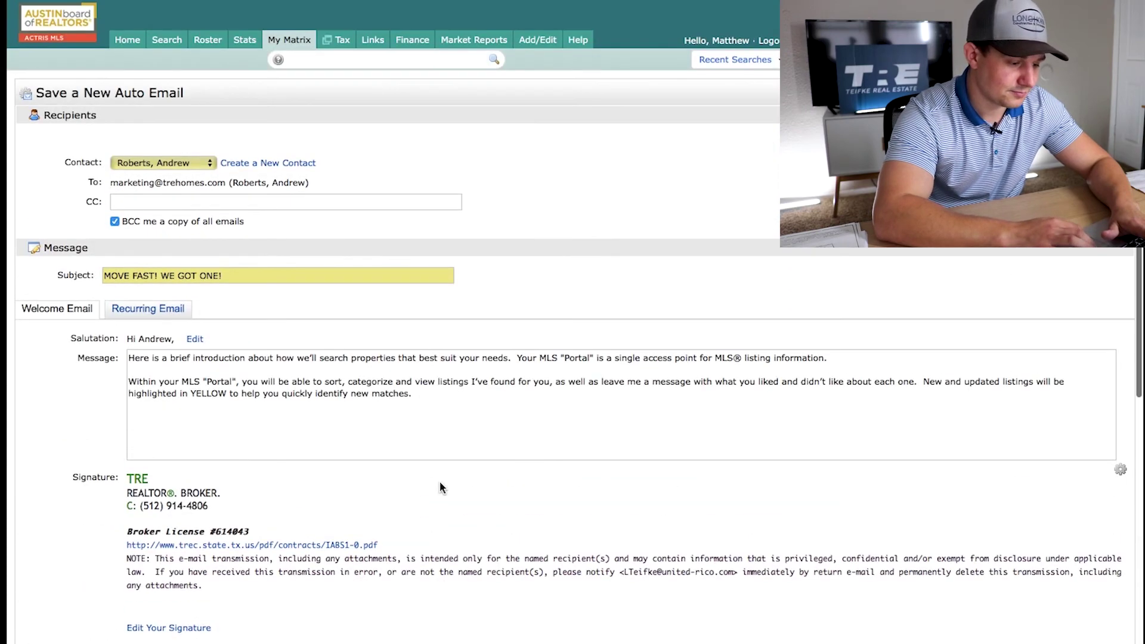
scroll(439, 481, "down", 7)
left_click(109, 590)
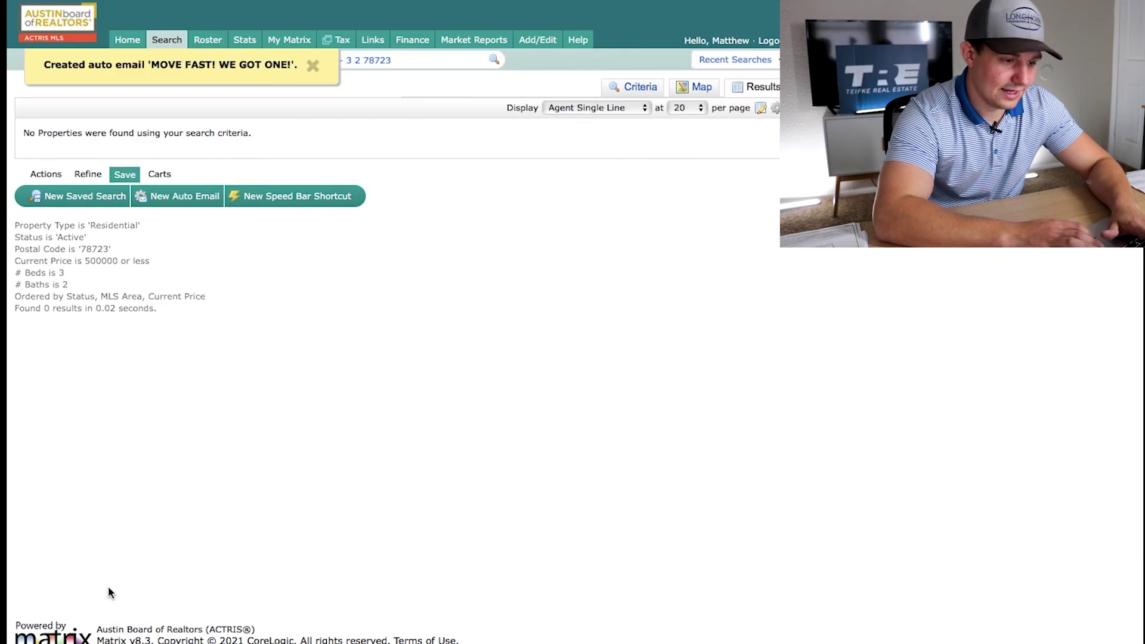
Return to the Residential criteria form holding zip 78723, 3 beds, 2 baths and 500- price
left_click(637, 87)
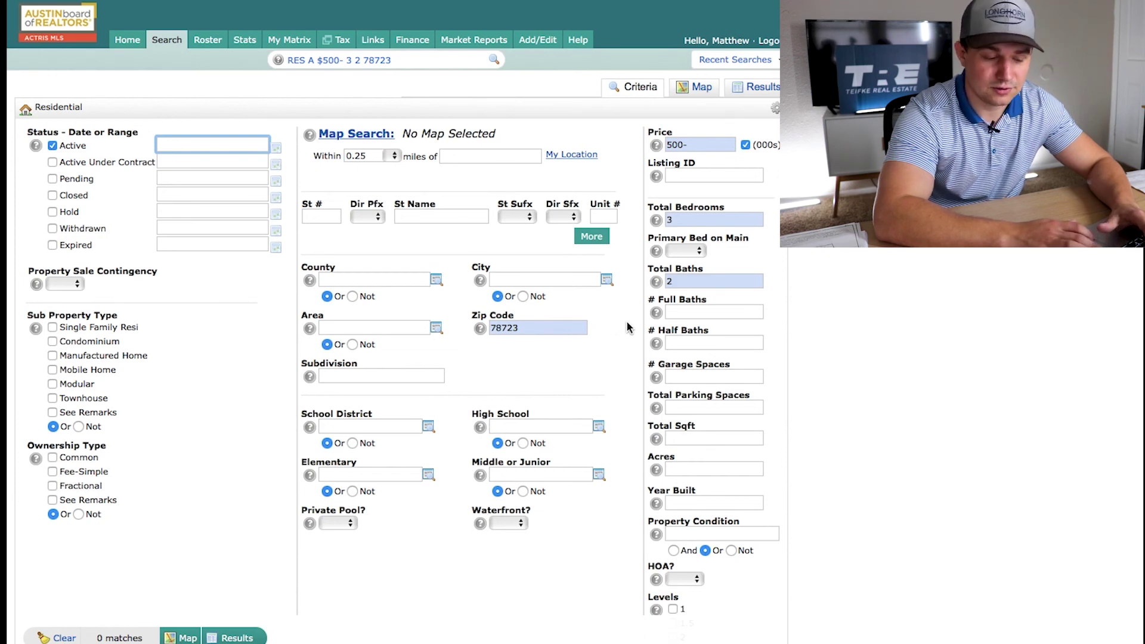
scroll(621, 321, "down", 2)
scroll(621, 320, "down", 1)
scroll(622, 321, "up", 3)
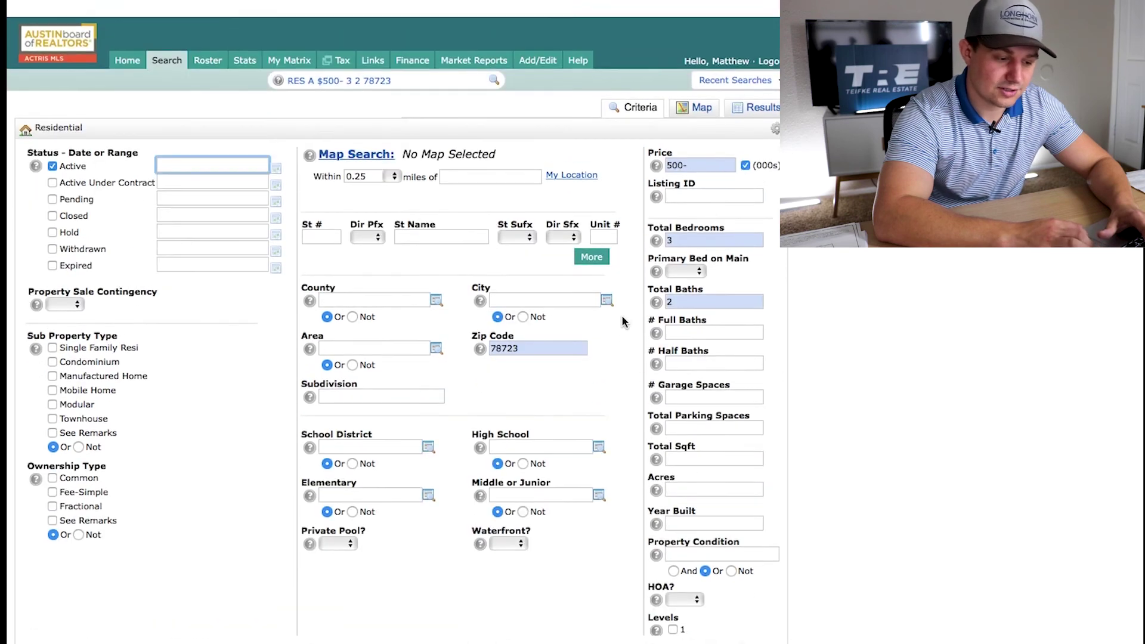